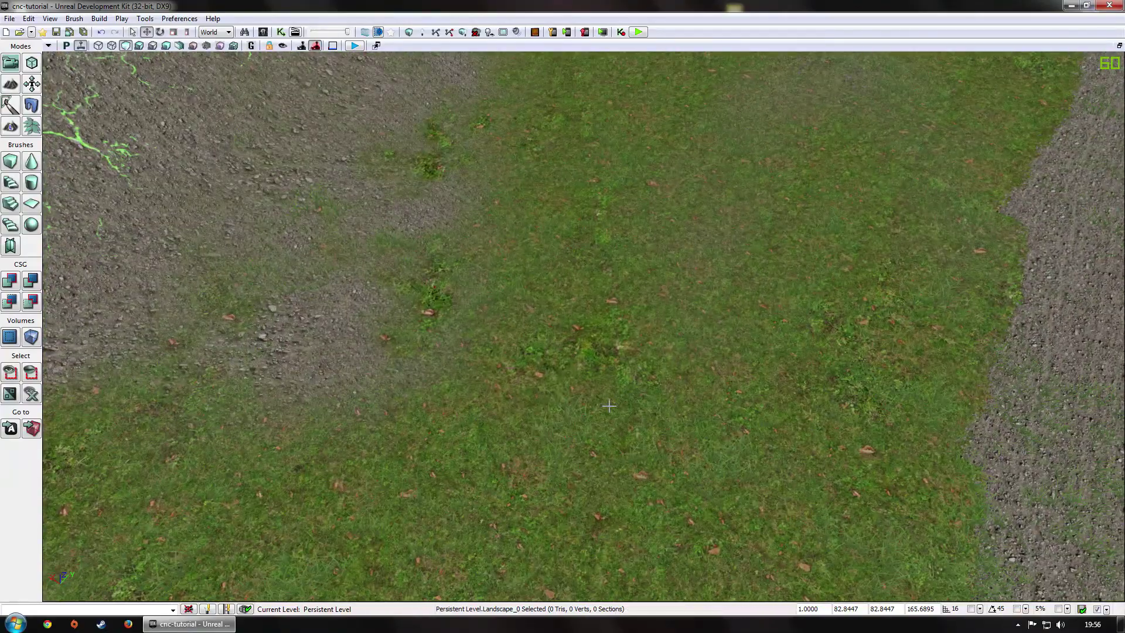
# Fly over the grass, dirt path and glowing green ground to examine the landscape's painted layers.
pyautogui.moveTo(615, 384); pyautogui.dragTo(621, 414, button='right')
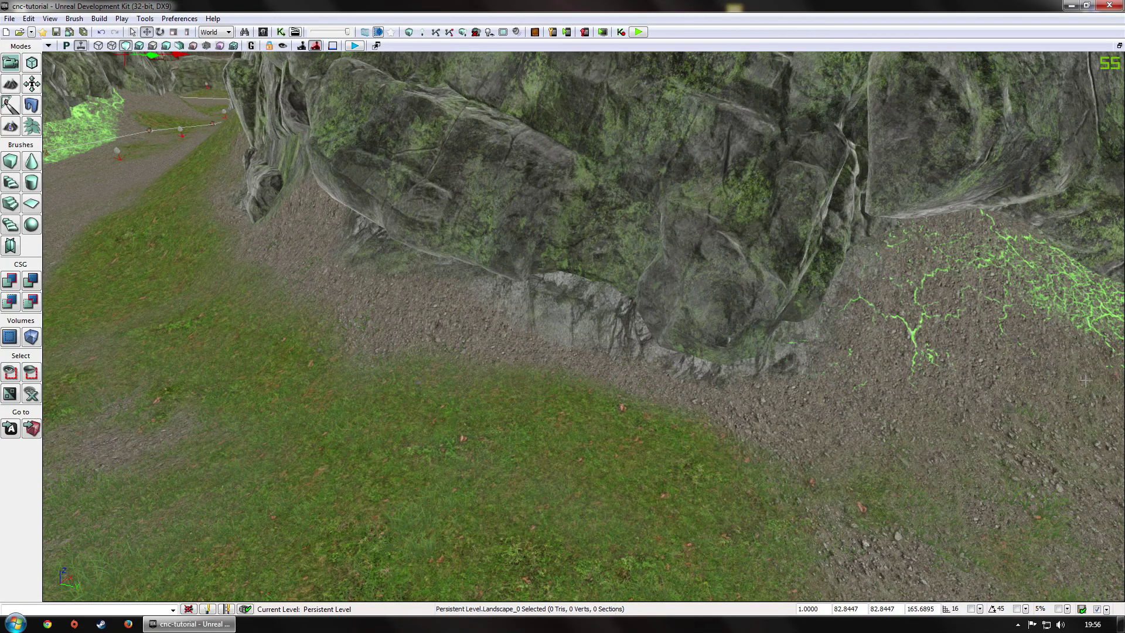
pyautogui.moveTo(460, 387); pyautogui.dragTo(451, 393, button='right')
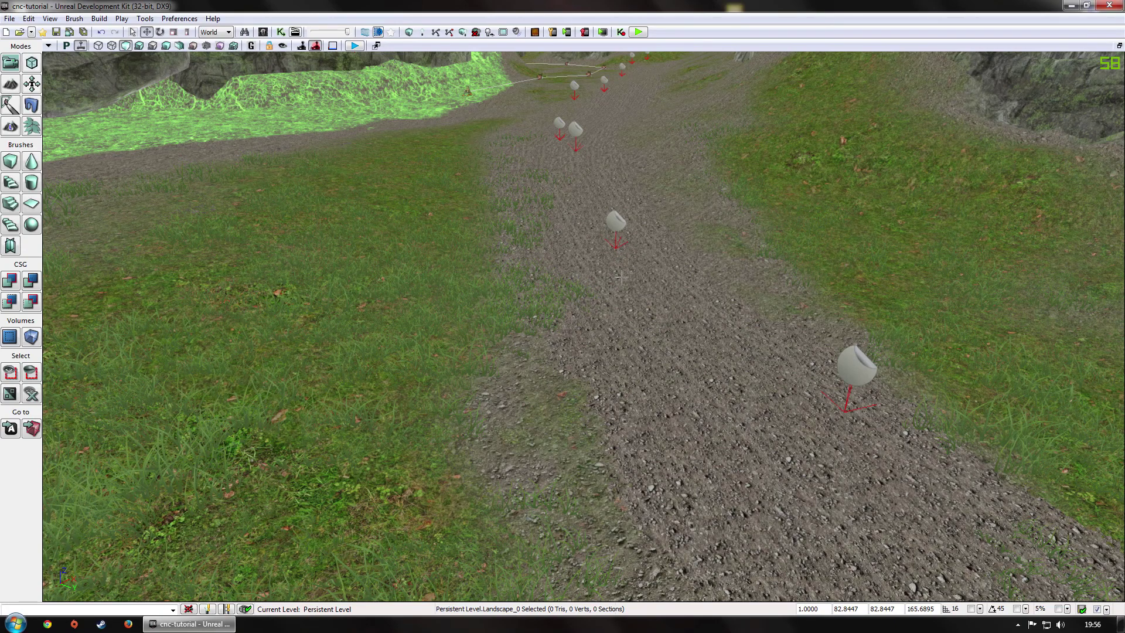
pyautogui.moveTo(621, 276); pyautogui.dragTo(737, 278, button='right')
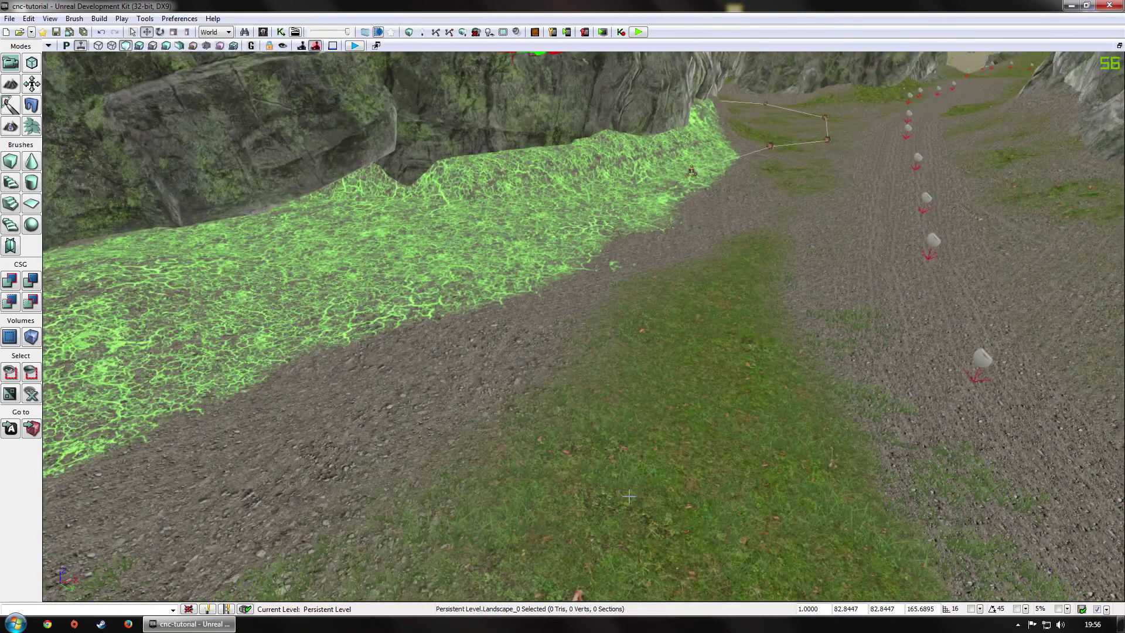
pyautogui.moveTo(748, 345); pyautogui.dragTo(694, 407, button='right')
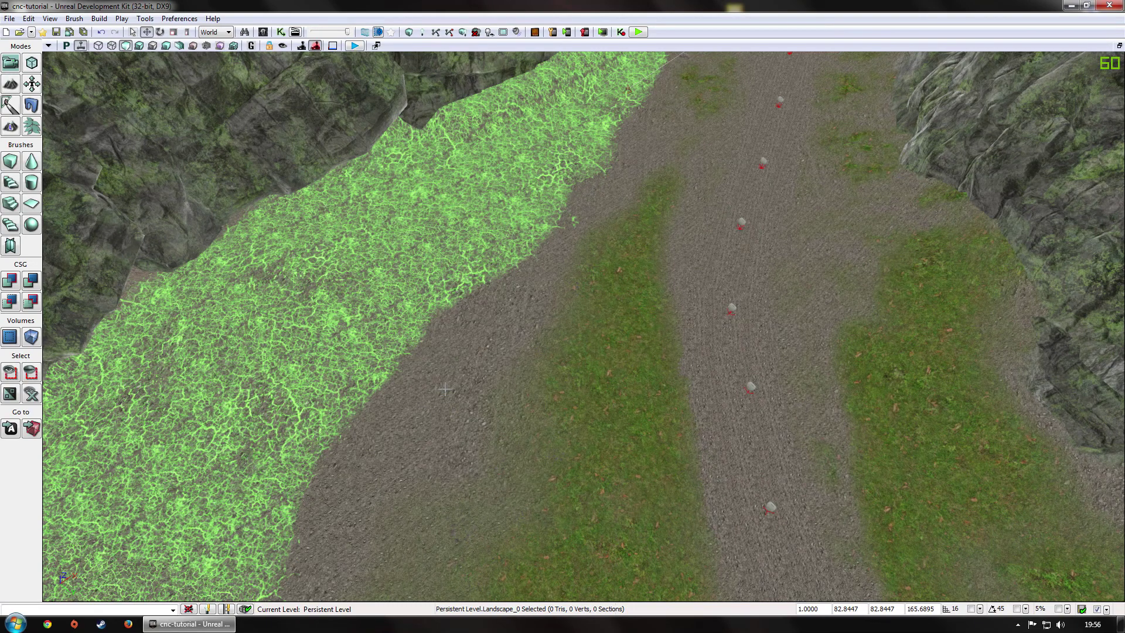
pyautogui.moveTo(466, 374); pyautogui.dragTo(679, 264, button='right')
pyautogui.moveTo(584, 326); pyautogui.dragTo(570, 424, button='right')
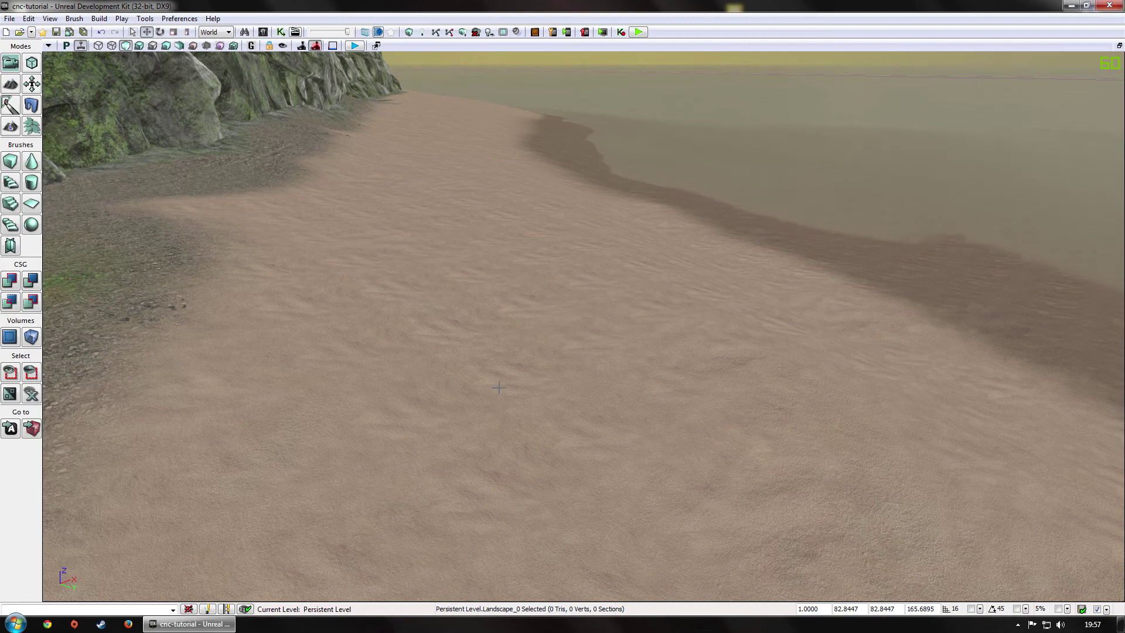
# Examine the beach, shoreline, sky and rock cliffs, and fly back to the rock ridge beside the green tiberium field.
pyautogui.moveTo(490, 382); pyautogui.dragTo(494, 327, button='right')
pyautogui.press('w')
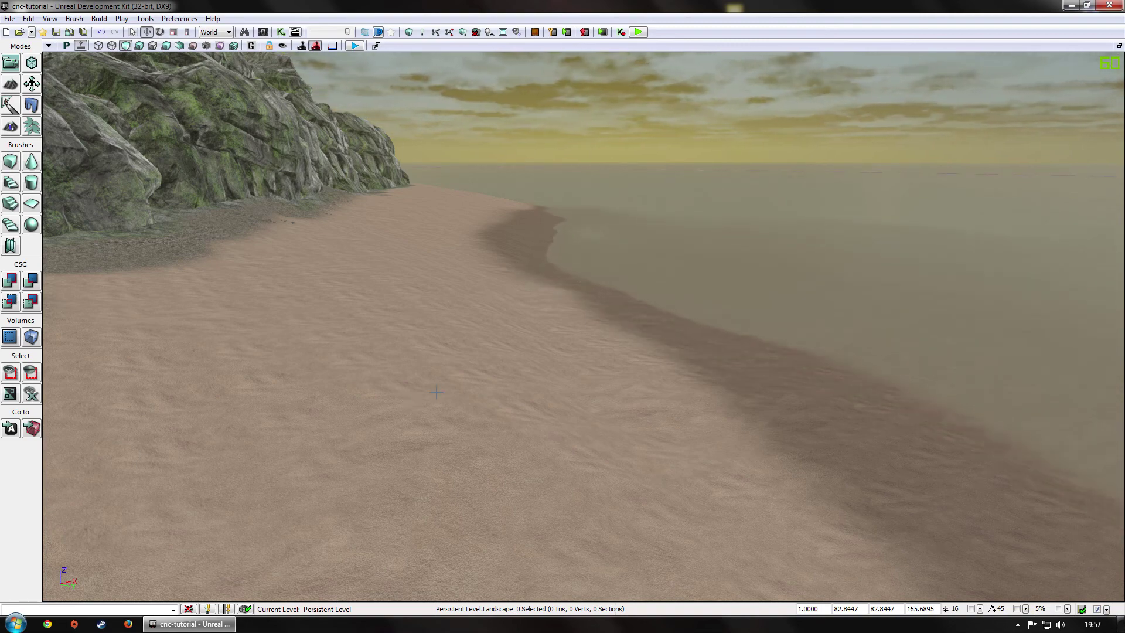
pyautogui.moveTo(412, 401); pyautogui.dragTo(466, 303, button='right')
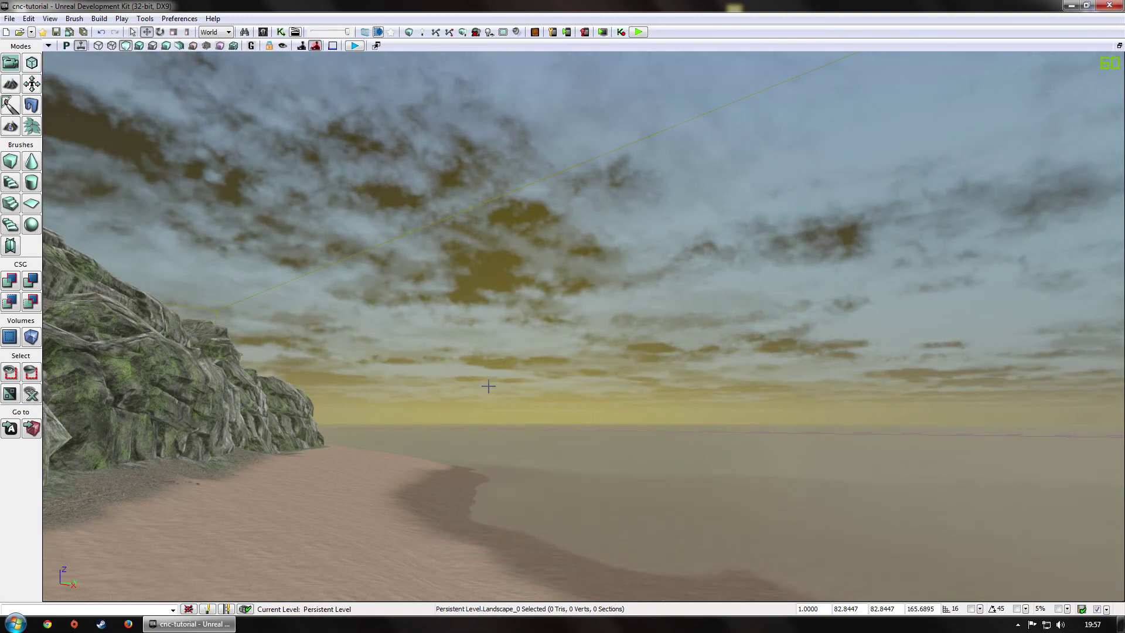
pyautogui.moveTo(486, 396)
pyautogui.mouseDown(button='right')
pyautogui.moveTo(486, 357)
pyautogui.moveTo(445, 386)
pyautogui.moveTo(498, 340)
pyautogui.moveTo(470, 388)
pyautogui.mouseUp(button='right')
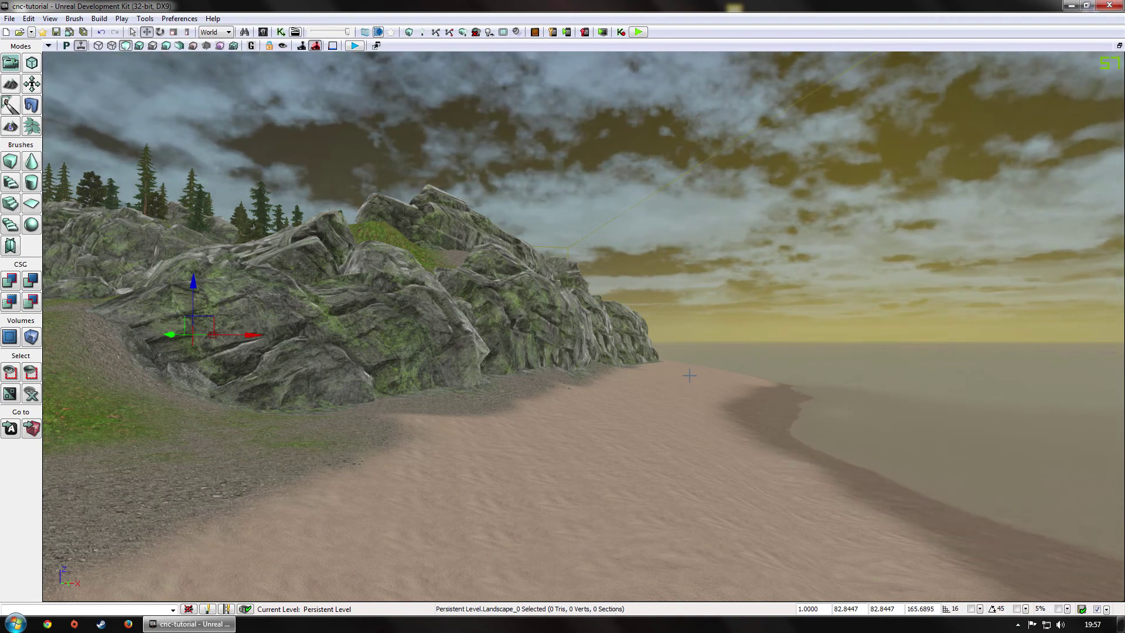
pyautogui.moveTo(652, 423); pyautogui.dragTo(522, 356, button='right')
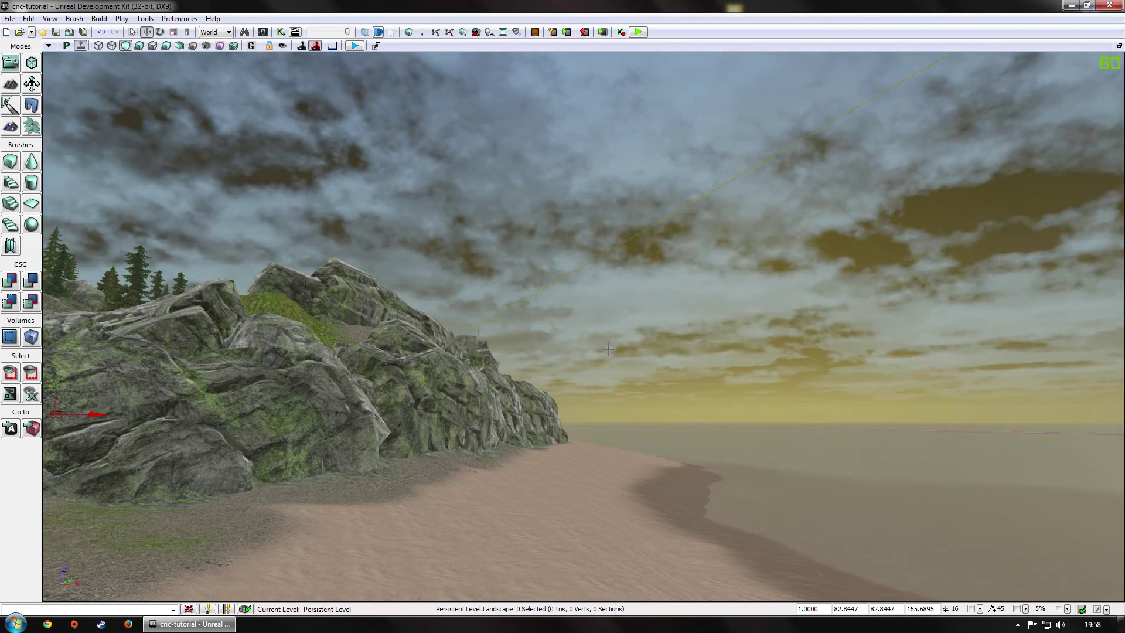
pyautogui.moveTo(608, 349); pyautogui.dragTo(993, 471)
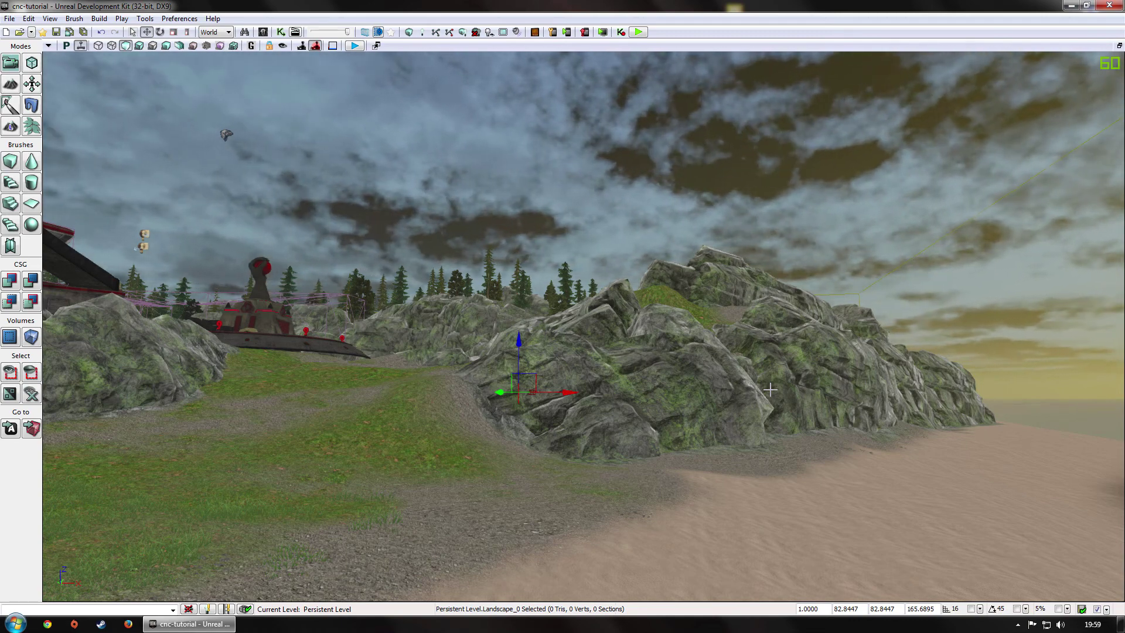
pyautogui.moveTo(681, 439); pyautogui.dragTo(706, 504, button='right')
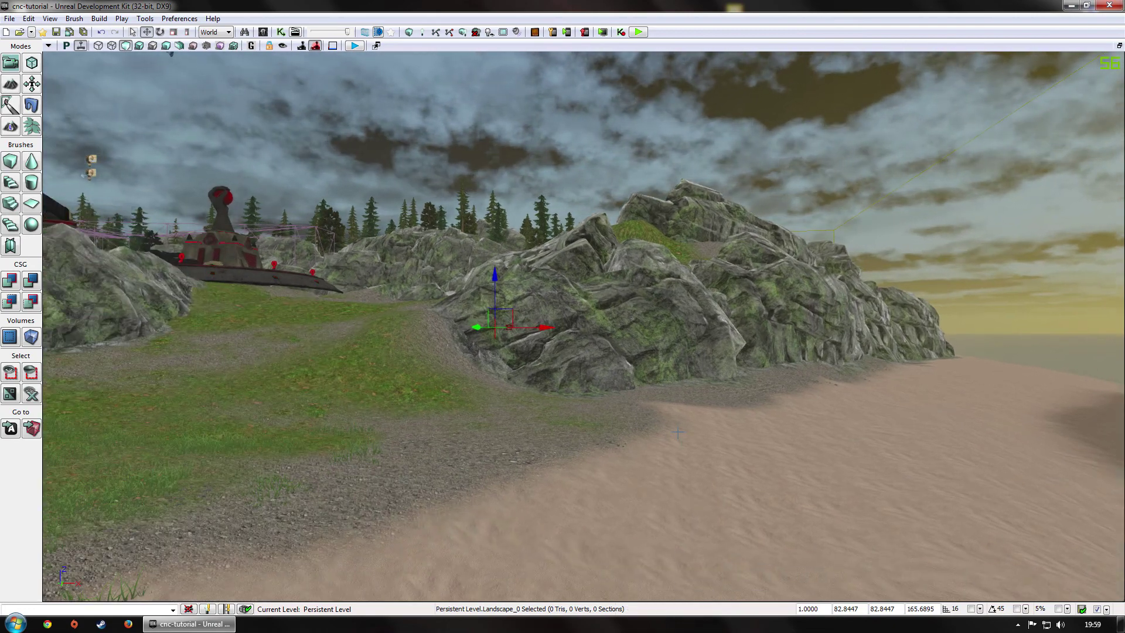
pyautogui.moveTo(660, 400); pyautogui.dragTo(451, 434)
pyautogui.moveTo(451, 433)
pyautogui.mouseDown(button='right')
pyautogui.moveTo(498, 351)
pyautogui.moveTo(515, 436)
pyautogui.moveTo(435, 428)
pyautogui.mouseUp(button='right')
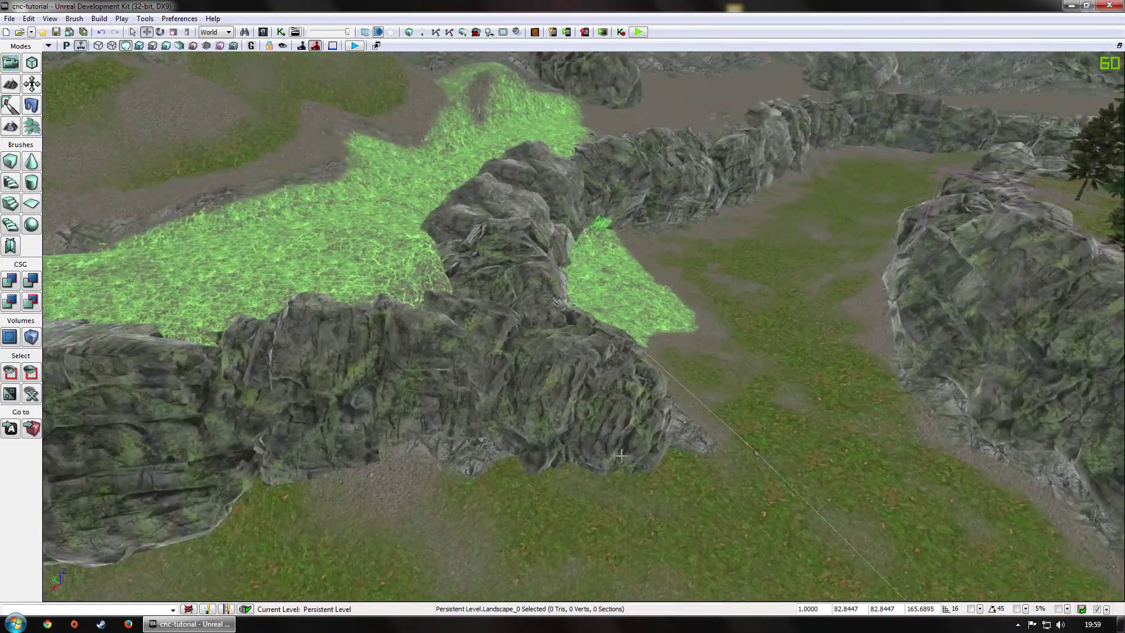
# Open the foliage tools and review the placement and landscape layer settings of the DesertGrass meshes.
pyautogui.click(13, 119)
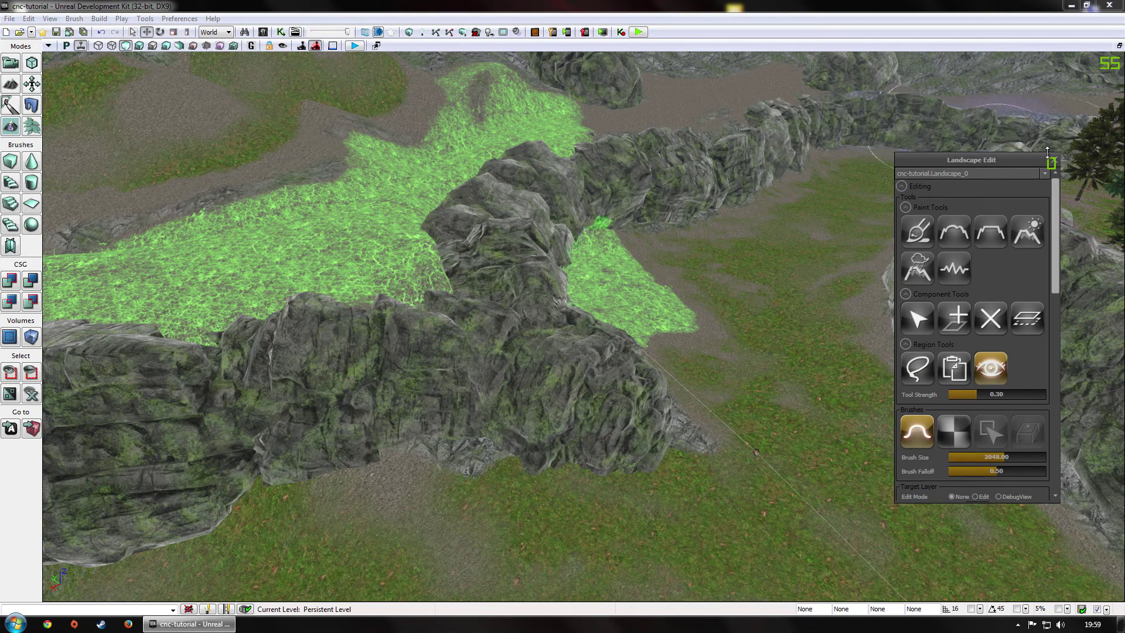
pyautogui.click(1050, 163)
pyautogui.click(25, 129)
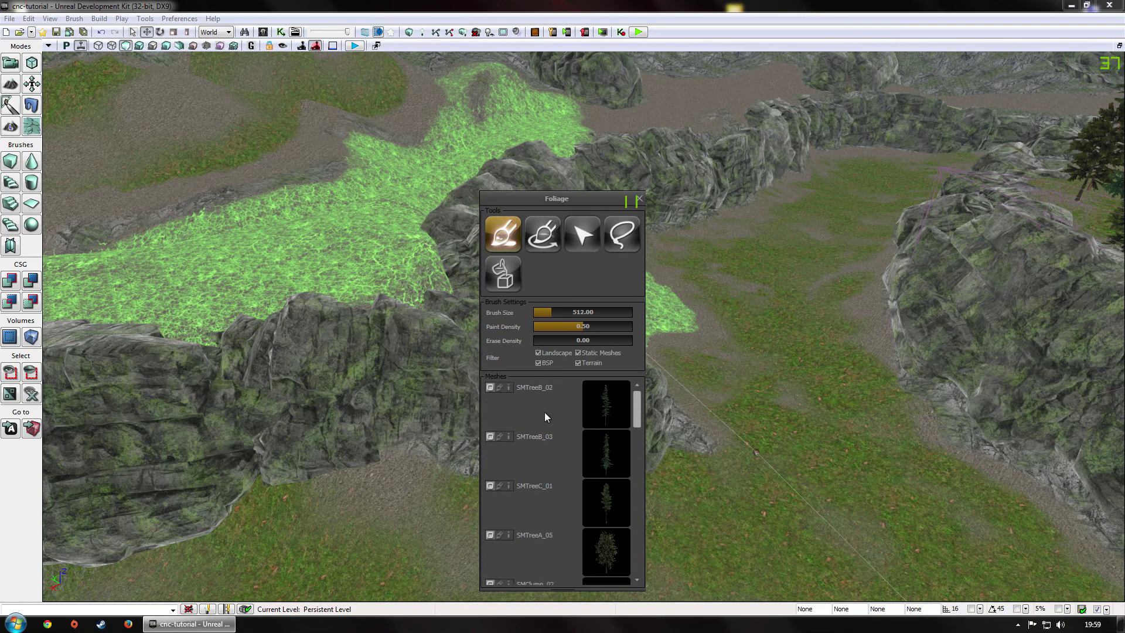
pyautogui.scroll(-8, 545, 417)
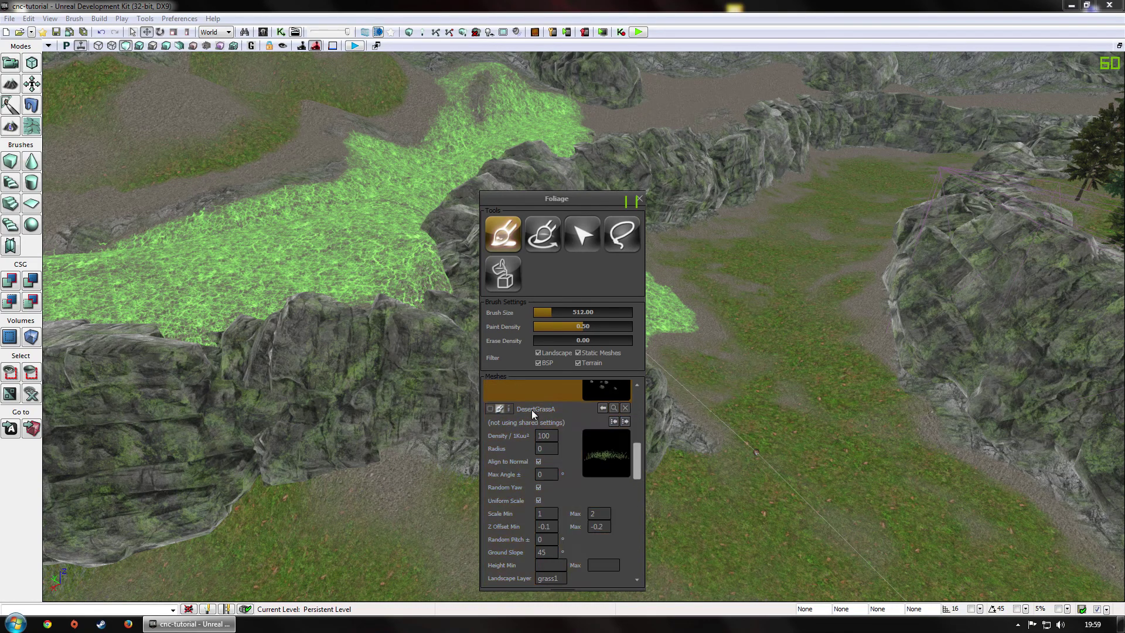
pyautogui.scroll(-10, 532, 409)
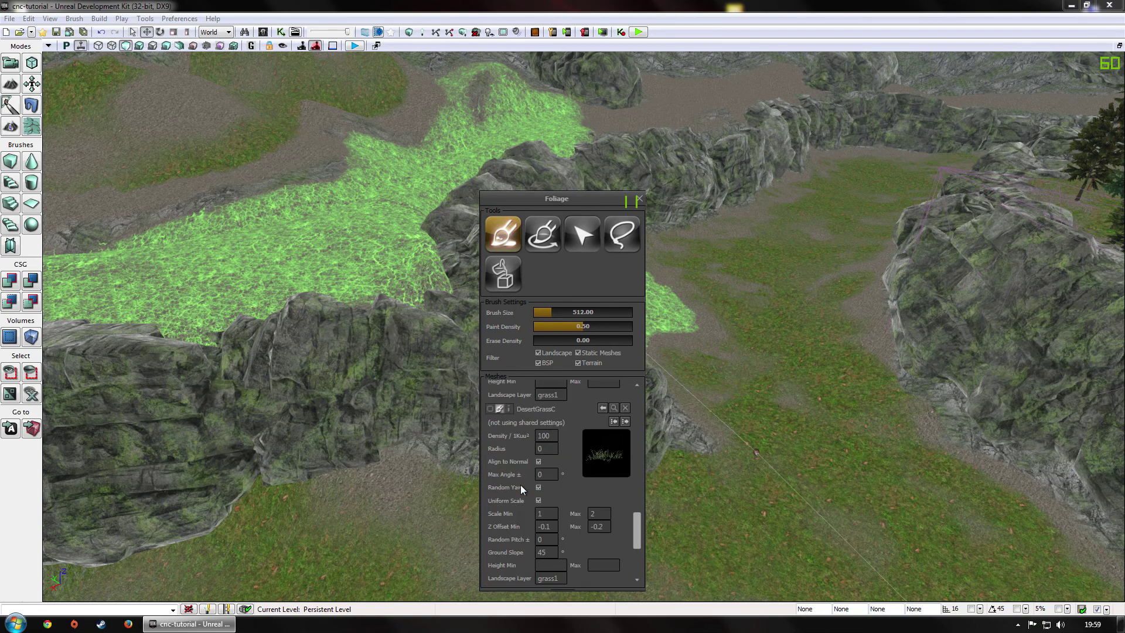
pyautogui.scroll(-5, 521, 486)
pyautogui.scroll(8, 532, 473)
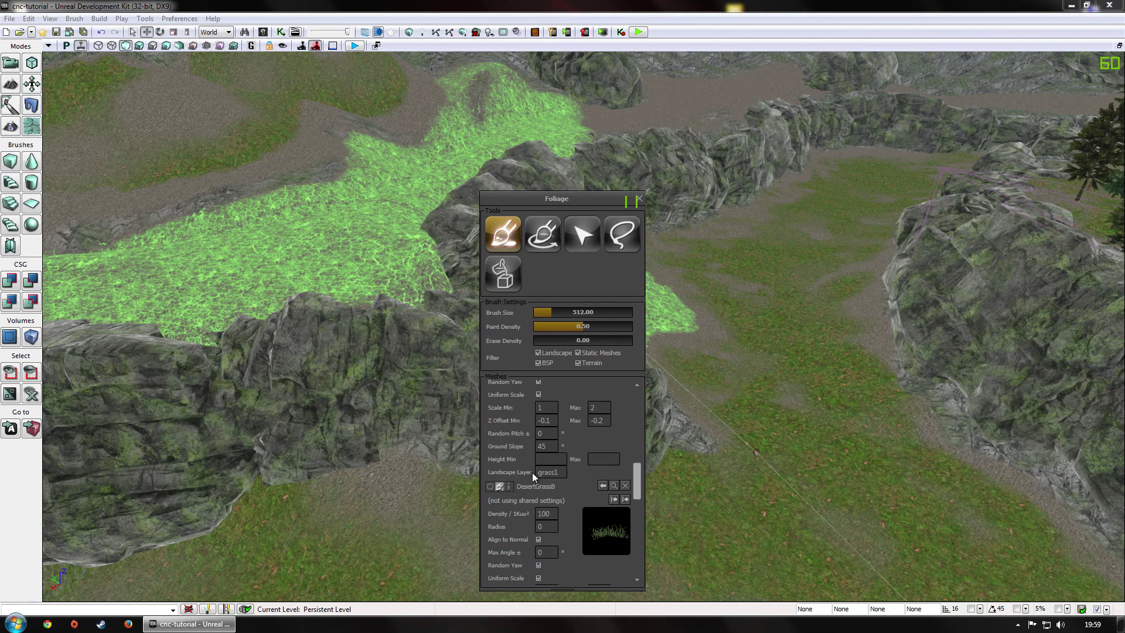
# Select the SMClump_02 crystal mesh and show its painting settings down to the landscape layer.
pyautogui.click(507, 456)
pyautogui.click(508, 456)
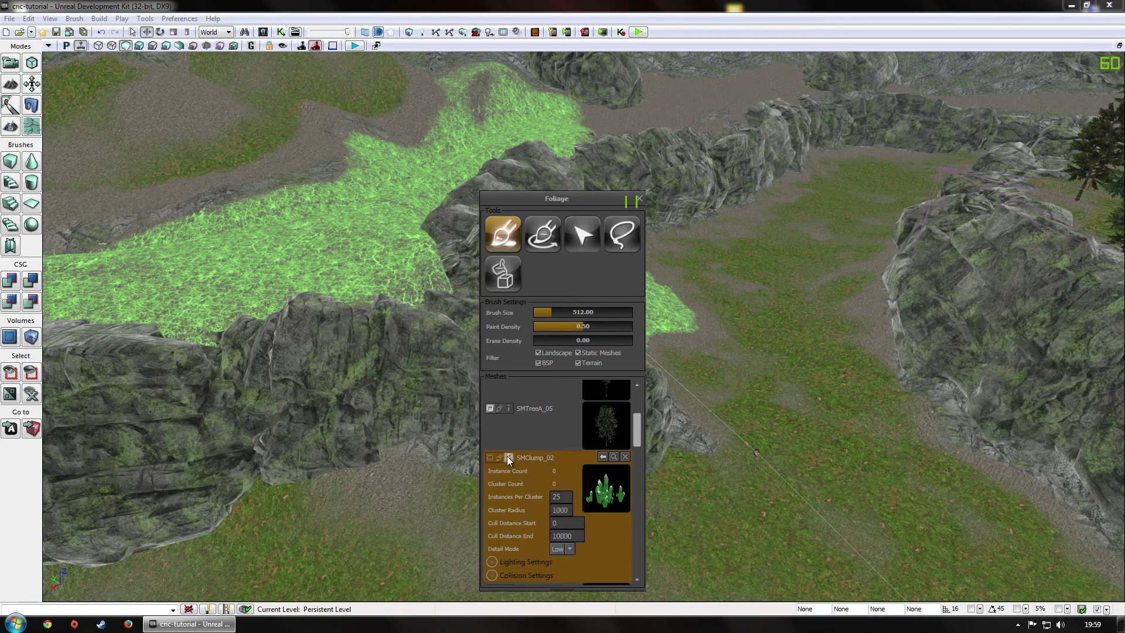
pyautogui.scroll(-4, 521, 449)
pyautogui.scroll(2, 519, 451)
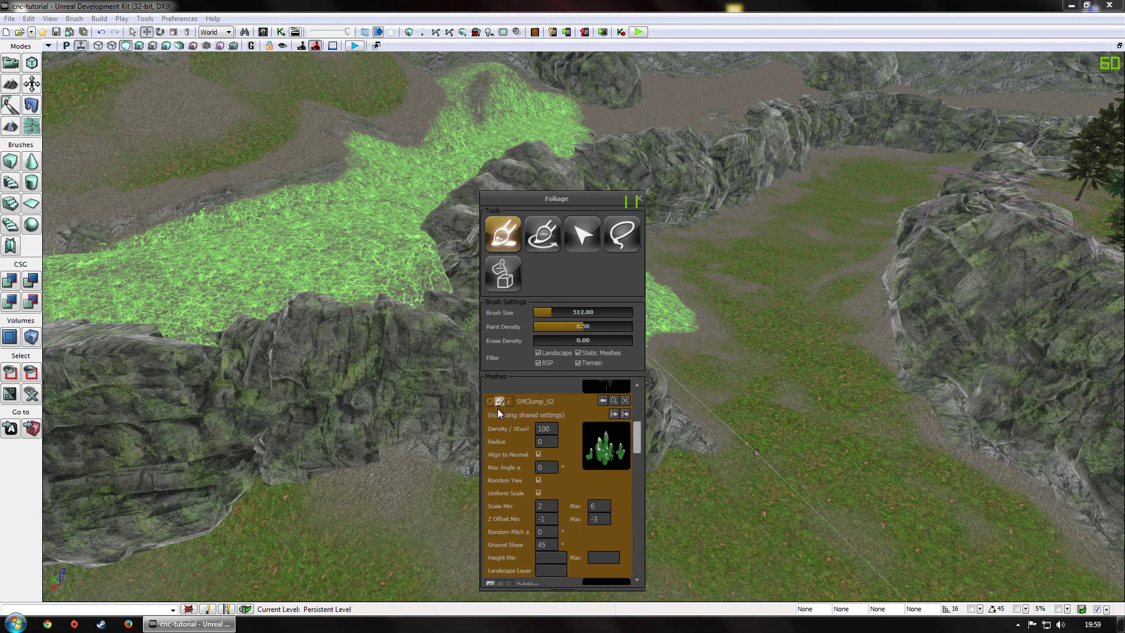
pyautogui.scroll(-3, 505, 415)
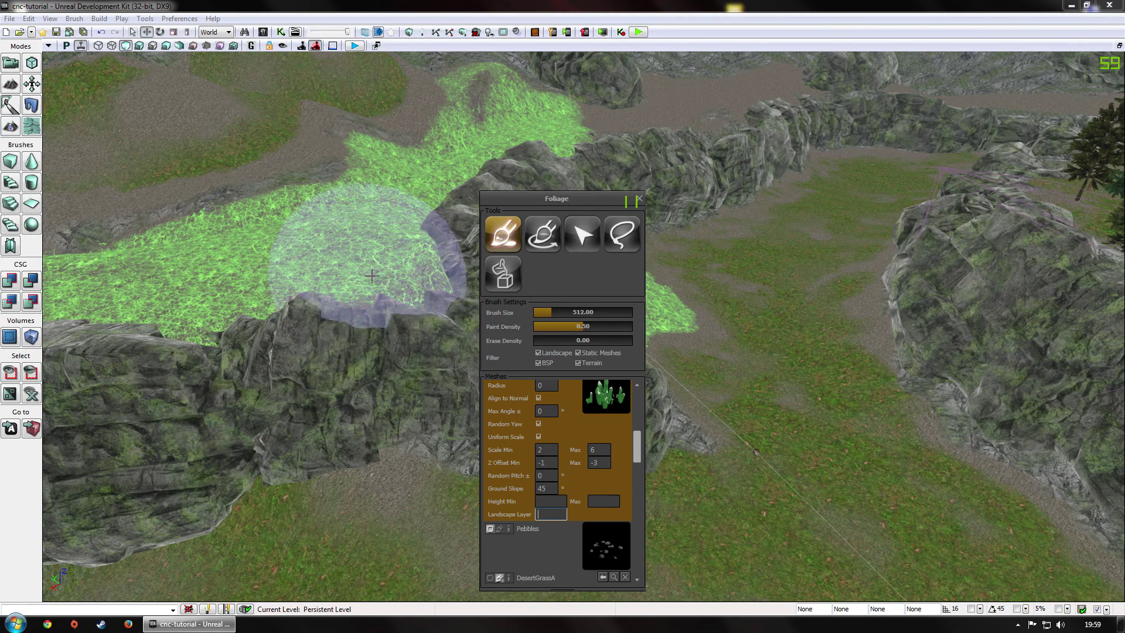
# Look up the exact name of the tiberium layer among the landscape's target layers.
pyautogui.click(8, 128)
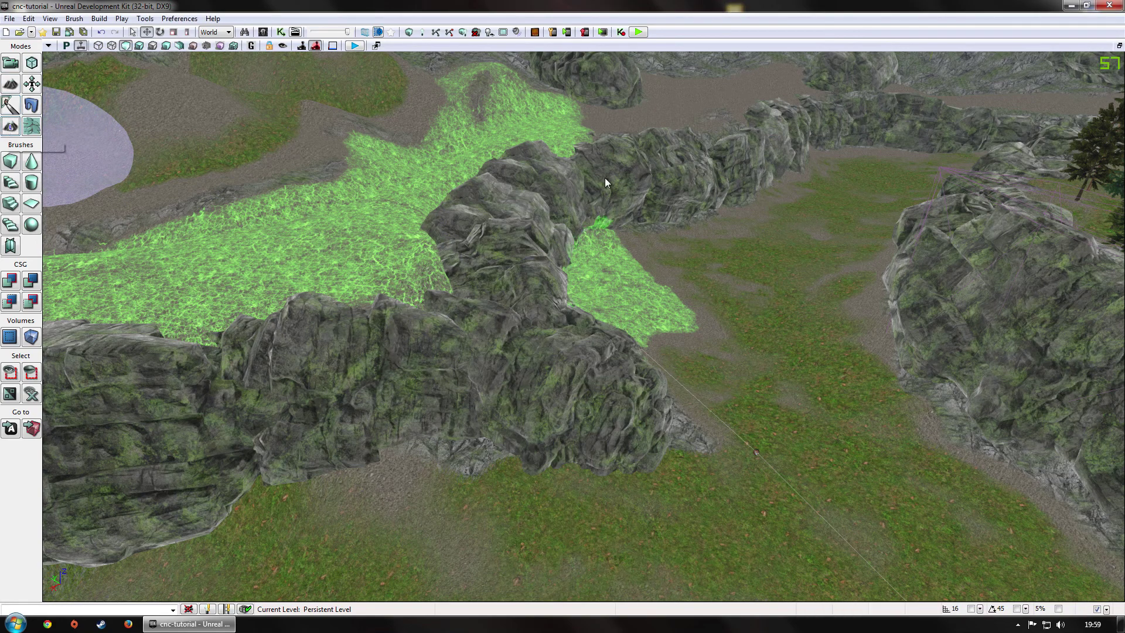
pyautogui.scroll(-4, 1039, 316)
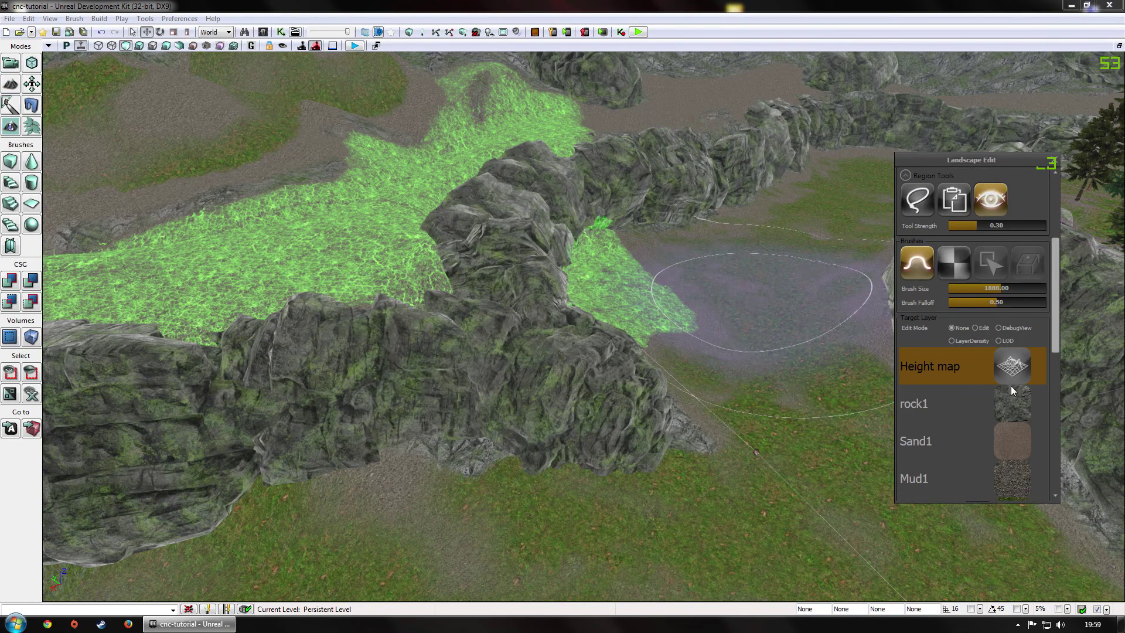
pyautogui.moveTo(1055, 328); pyautogui.dragTo(1060, 354)
pyautogui.scroll(-1, 979, 423)
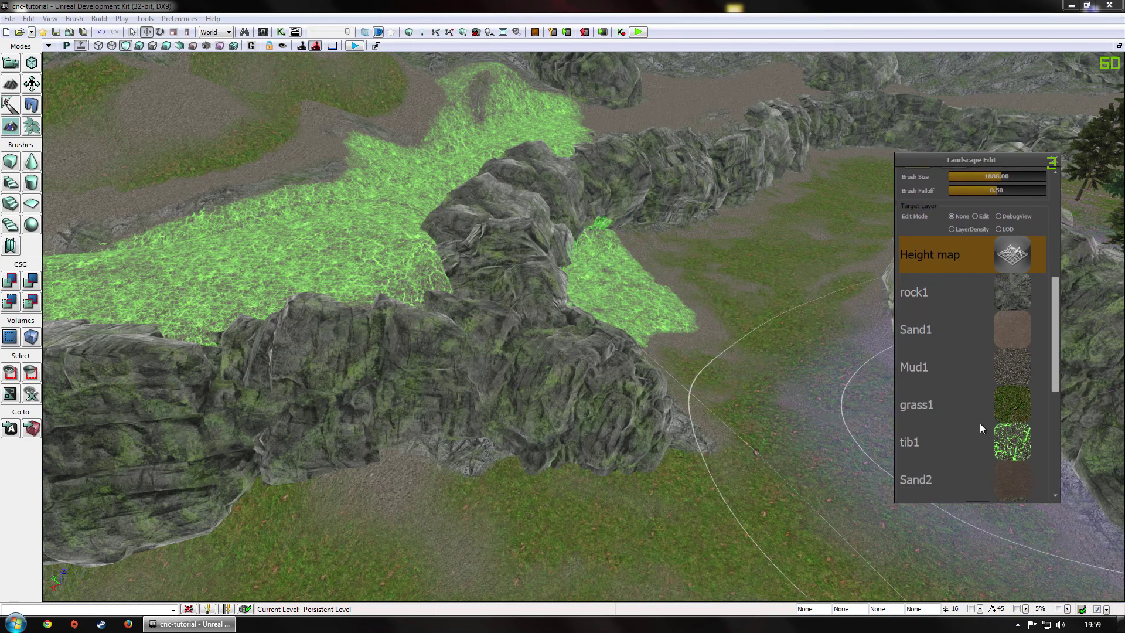
pyautogui.click(1057, 162)
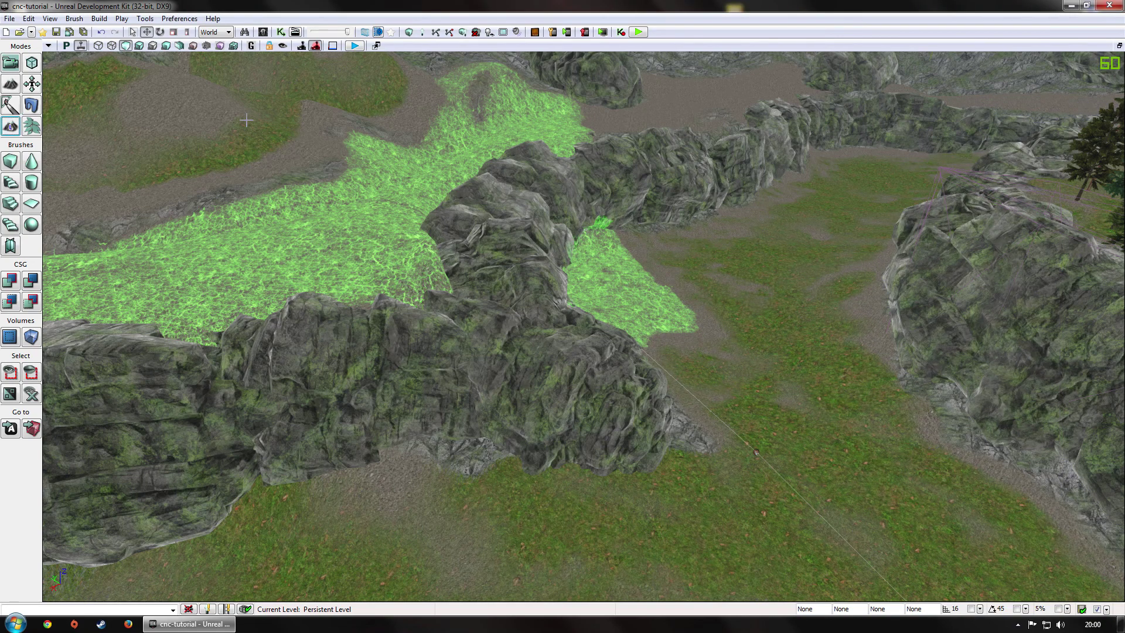
pyautogui.click(6, 126)
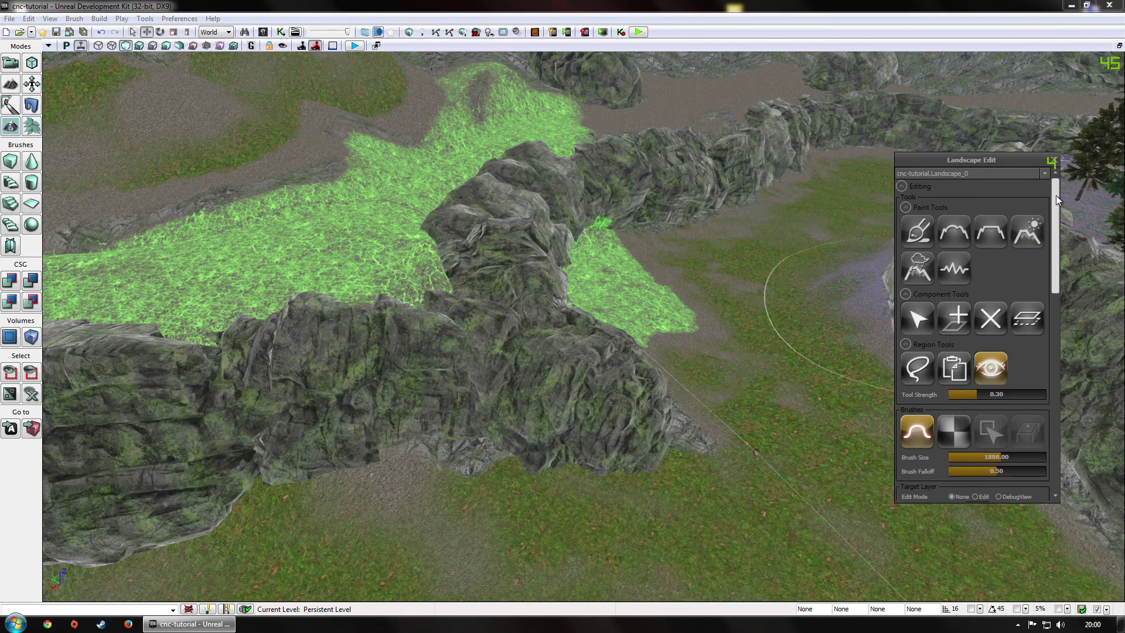
# Return to the foliage settings and set the landscape layer of SMClump_02 to Tib1.
pyautogui.click(31, 126)
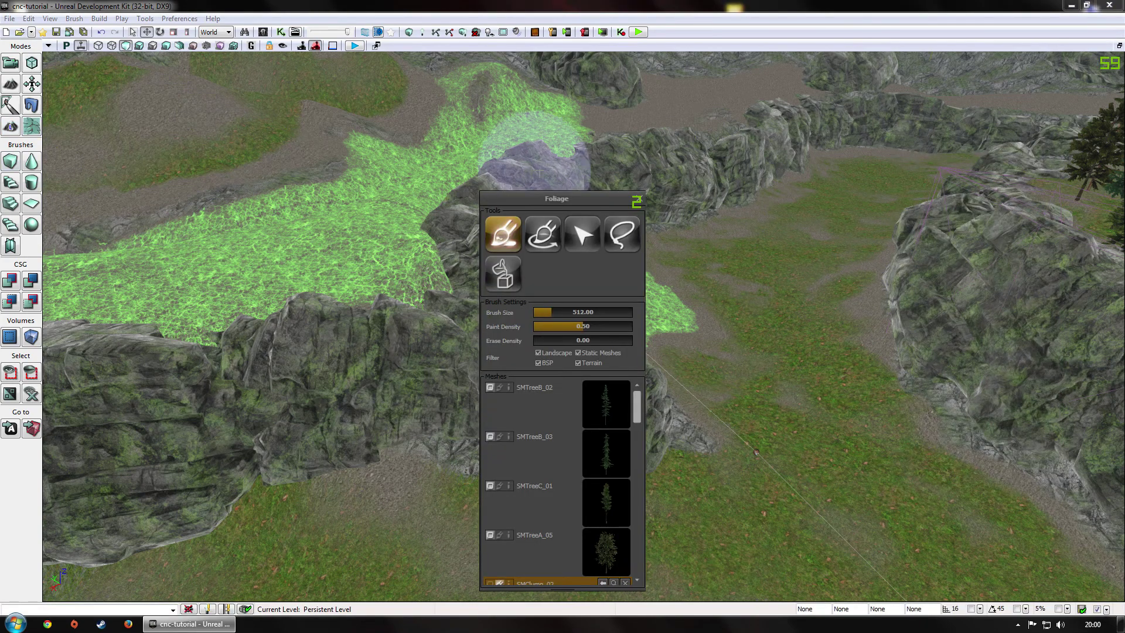
pyautogui.moveTo(638, 407); pyautogui.dragTo(637, 457)
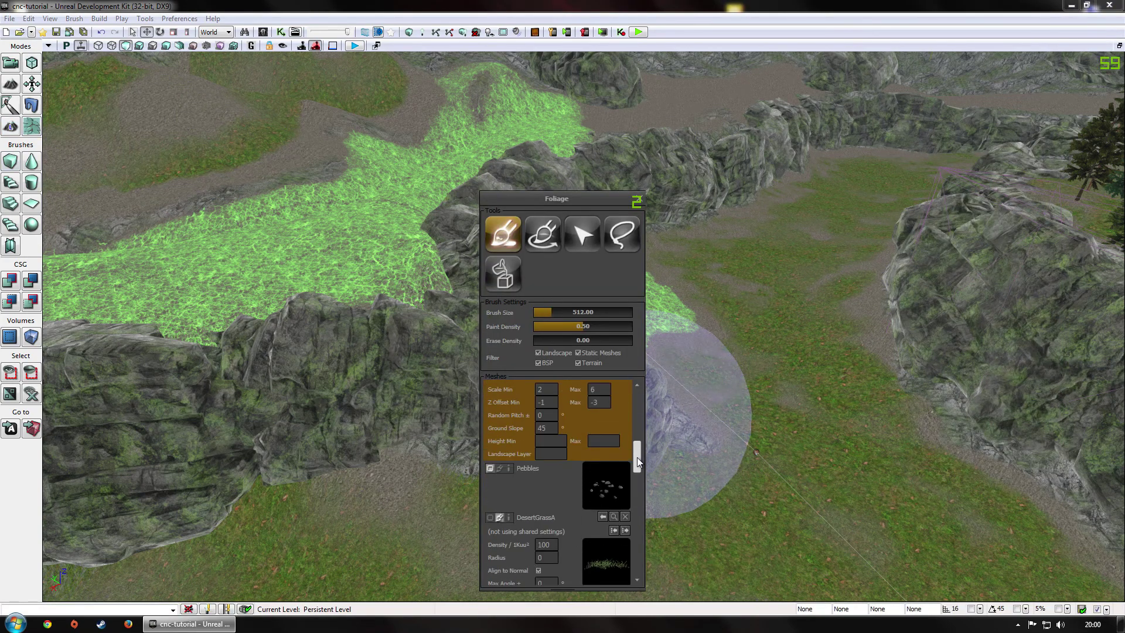
pyautogui.click(550, 454)
pyautogui.write('tlB1')
pyautogui.moveTo(557, 455); pyautogui.dragTo(404, 450)
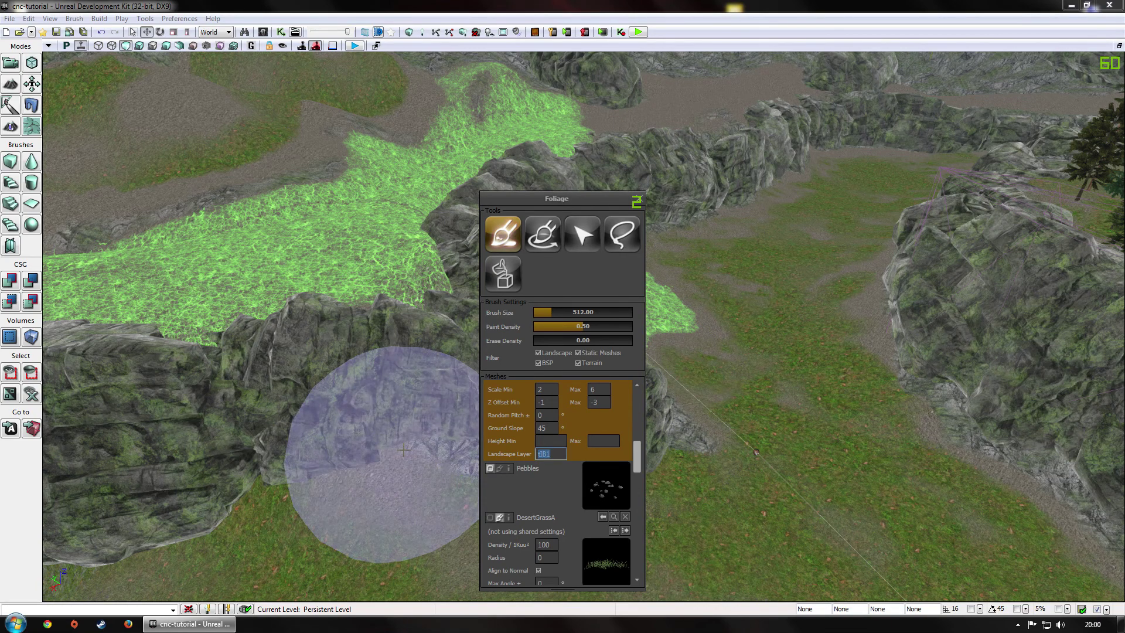
pyautogui.write('Tib1')
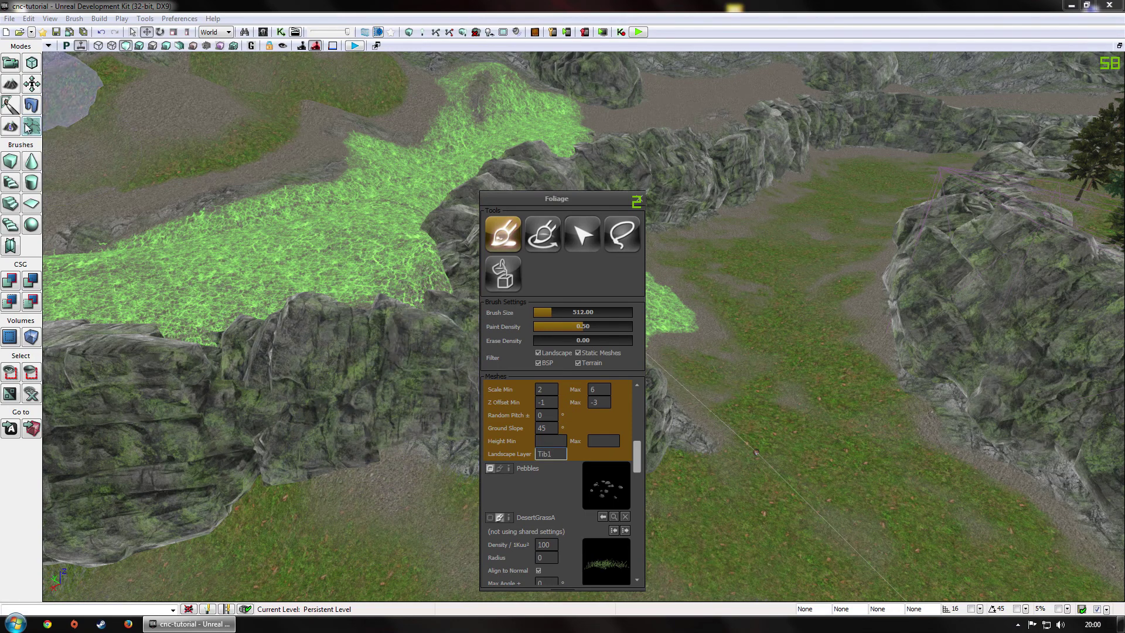
# Move the Foliage window clear of the rock ridge and the tiberium field.
pyautogui.scroll(-3, 641, 463)
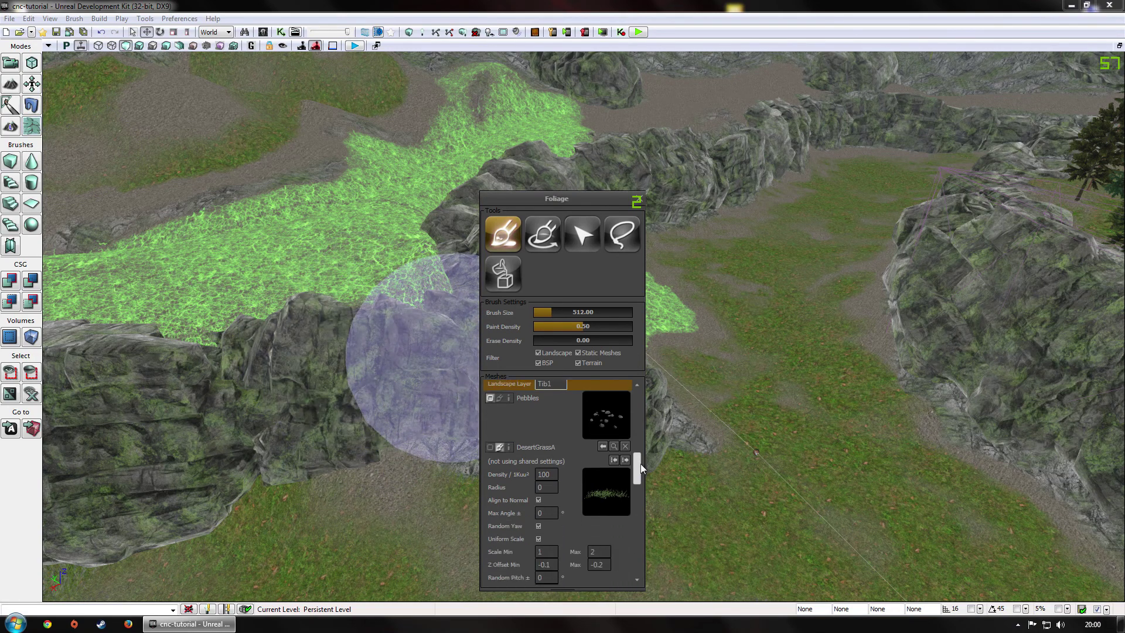
pyautogui.moveTo(640, 463)
pyautogui.mouseDown()
pyautogui.moveTo(648, 476)
pyautogui.moveTo(648, 464)
pyautogui.mouseUp()
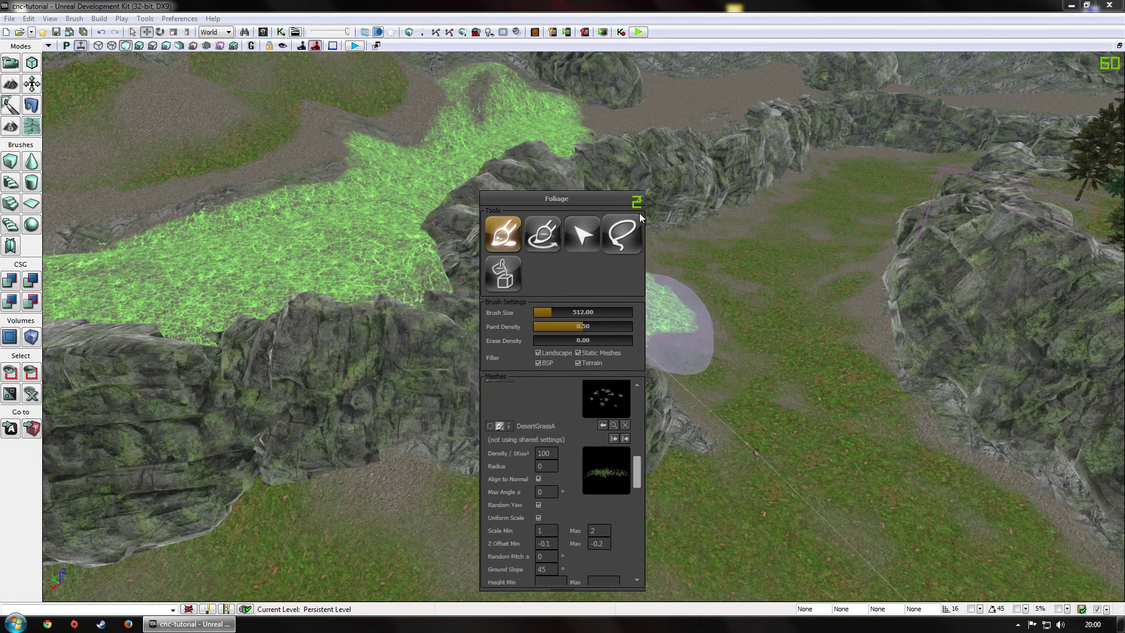
pyautogui.moveTo(638, 213); pyautogui.dragTo(1105, 233)
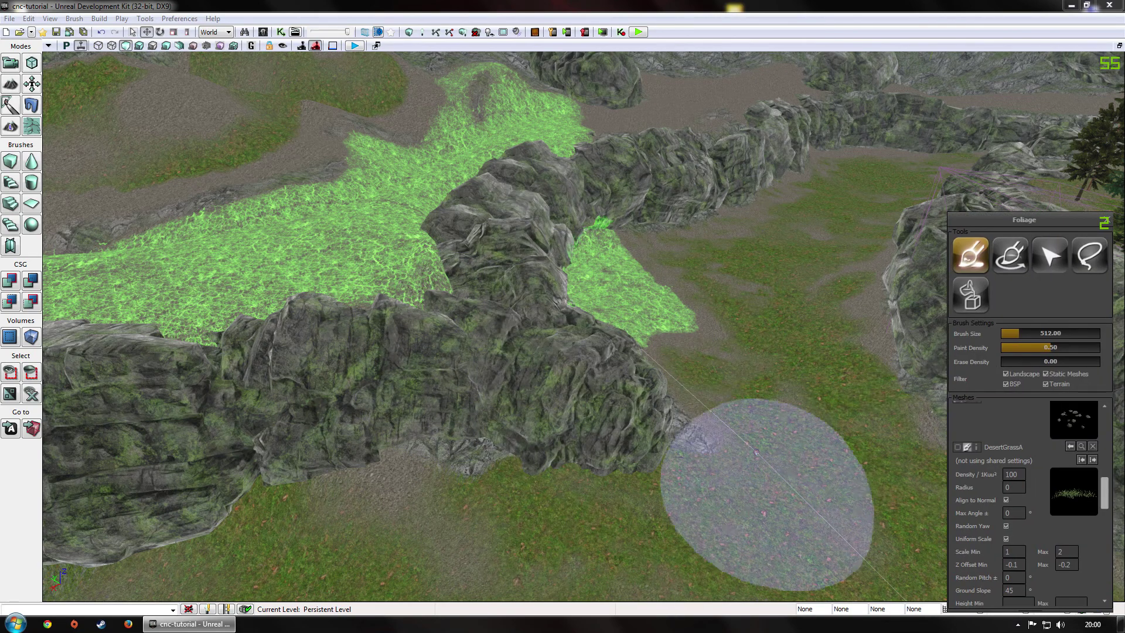
# Try painting SMClump_02 crystals over the rock ridge with the 512 brush, and erase the painted clumps.
pyautogui.moveTo(589, 432)
pyautogui.keyDown('ctrl'); pyautogui.mouseDown()
pyautogui.moveTo(482, 357)
pyautogui.moveTo(346, 372)
pyautogui.moveTo(282, 414)
pyautogui.moveTo(563, 410)
pyautogui.mouseUp(); pyautogui.keyUp('ctrl')
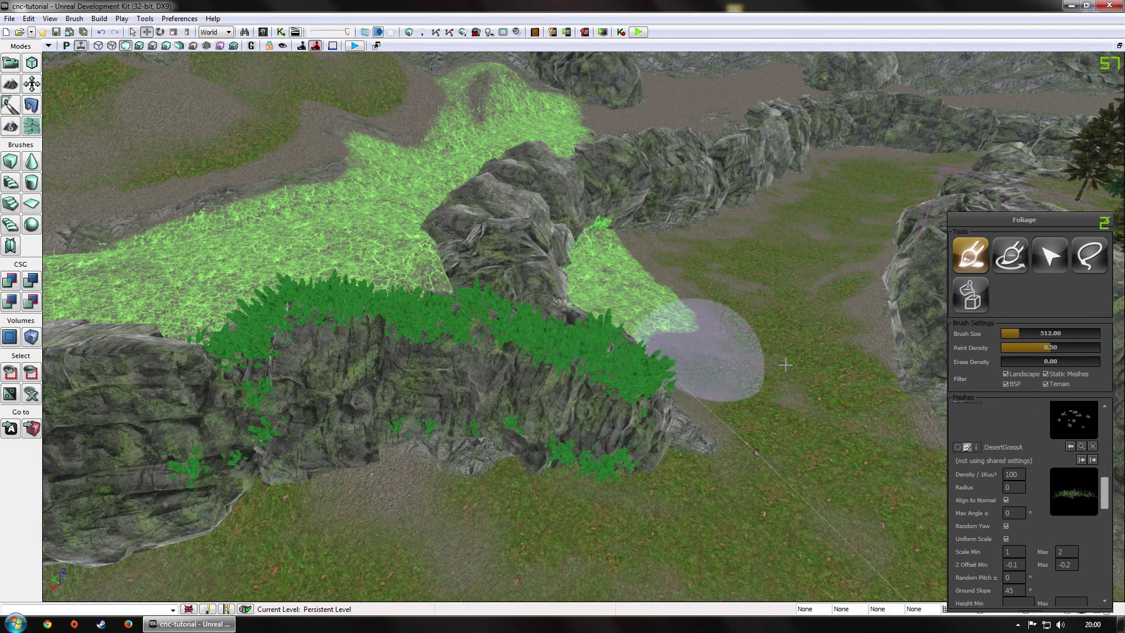
pyautogui.moveTo(484, 402)
pyautogui.keyDown('ctrl'); pyautogui.keyDown('shift'); pyautogui.mouseDown()
pyautogui.moveTo(176, 410)
pyautogui.moveTo(352, 326)
pyautogui.moveTo(477, 355)
pyautogui.mouseUp(); pyautogui.keyUp('shift'); pyautogui.keyUp('ctrl')
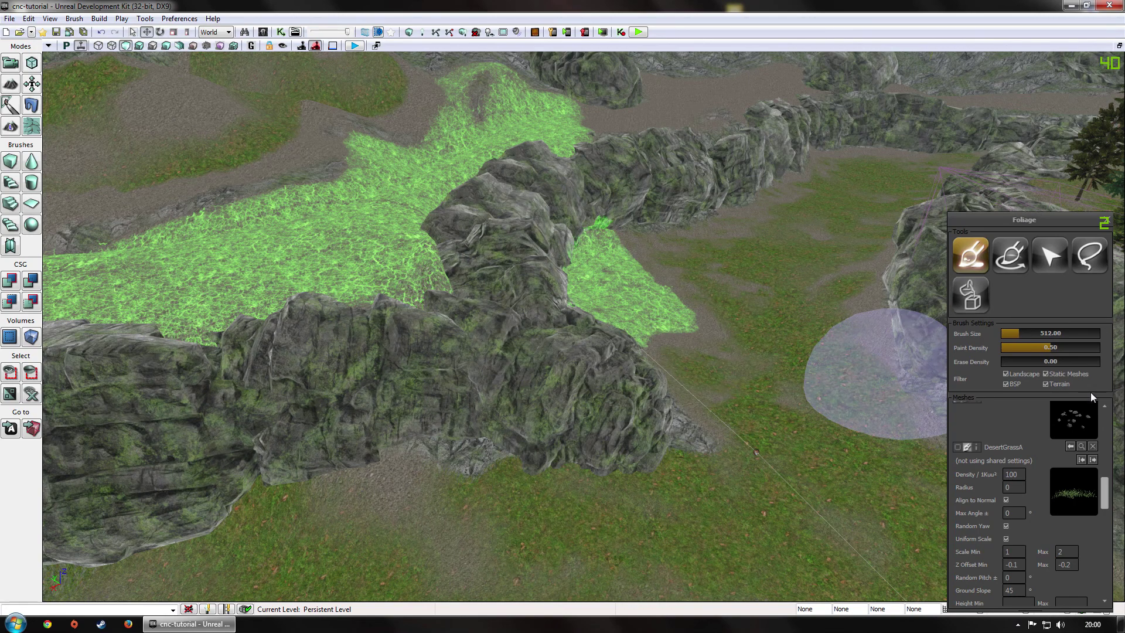
pyautogui.scroll(-3, 1038, 505)
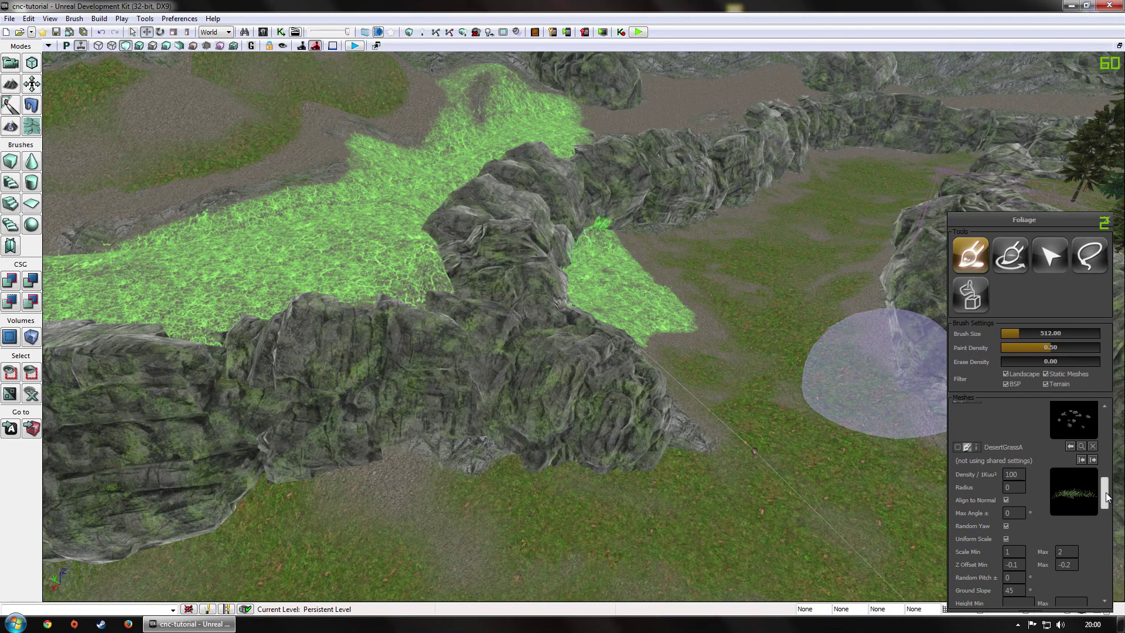
# Find the SMClump_02 mesh in the Content Browser, open it, and locate its assigned material before closing both windows.
pyautogui.moveTo(1105, 528); pyautogui.dragTo(1109, 471)
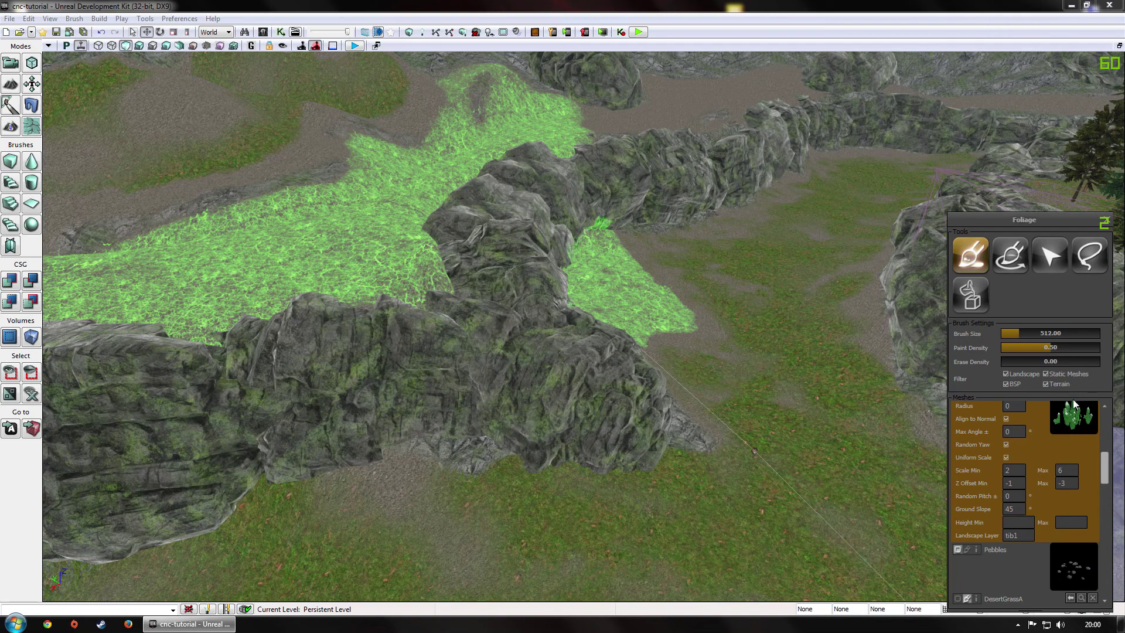
pyautogui.scroll(3, 1104, 459)
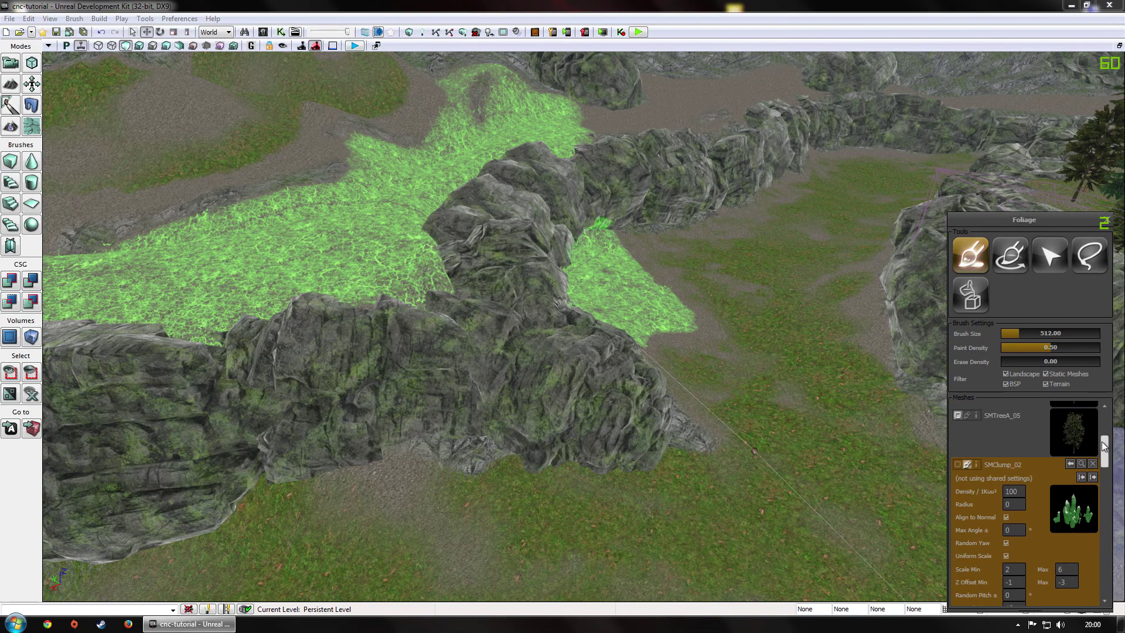
pyautogui.click(1081, 471)
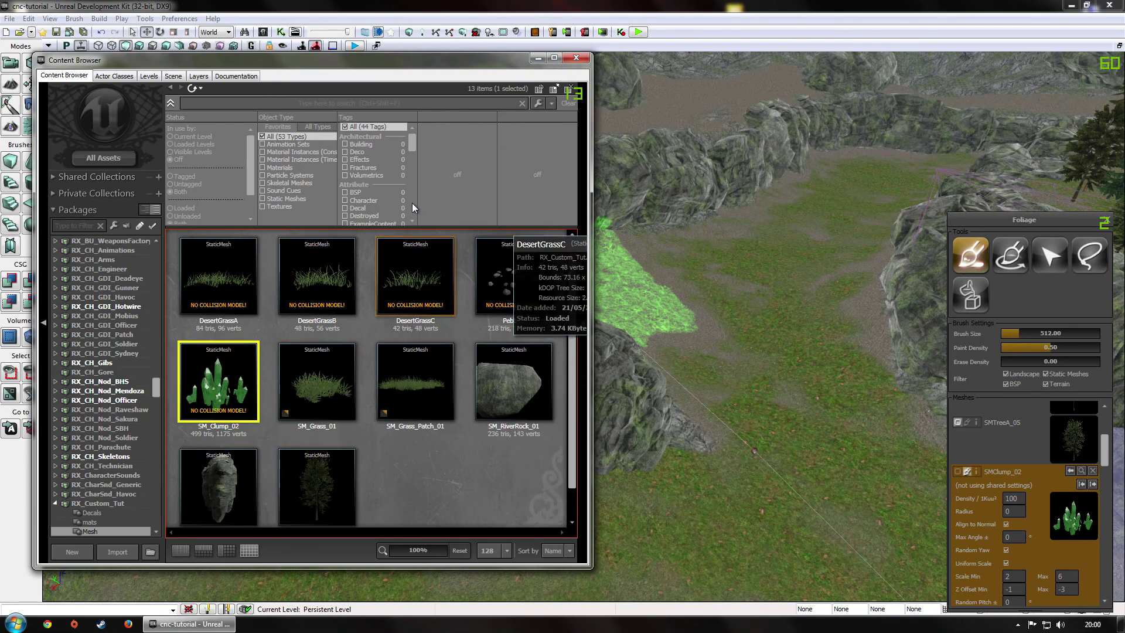
pyautogui.doubleClick(225, 404)
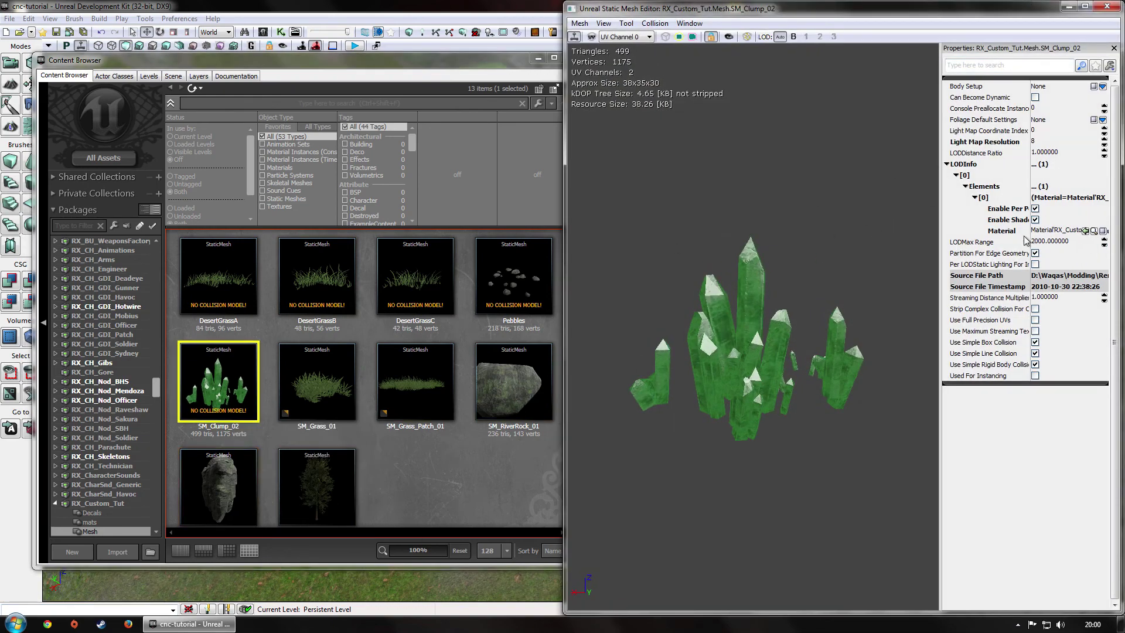
pyautogui.click(1094, 231)
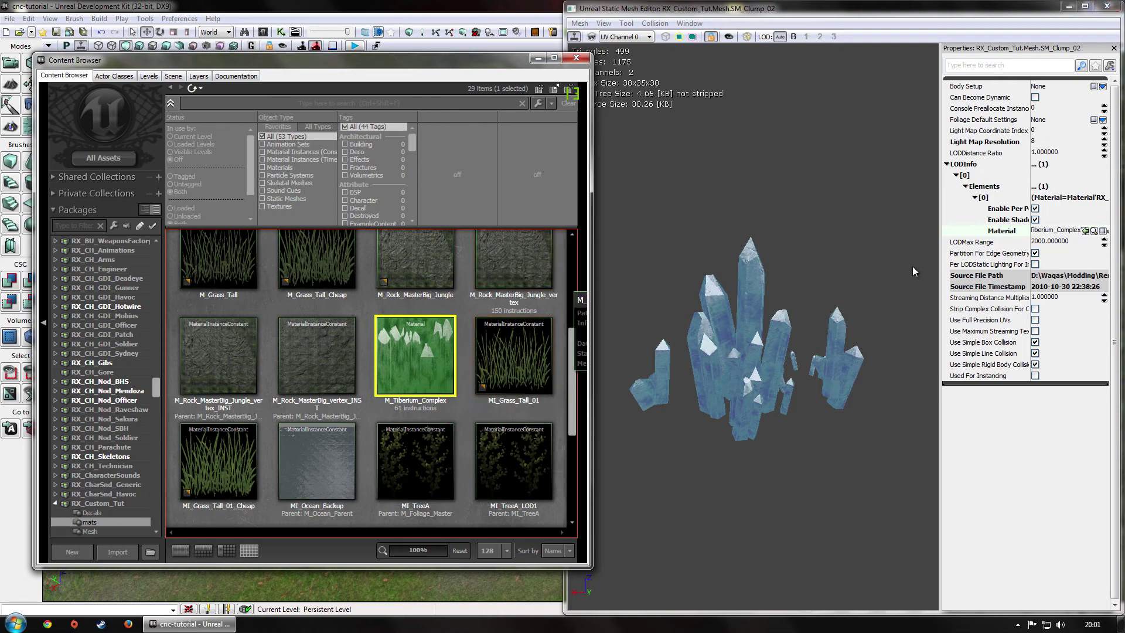
pyautogui.click(582, 58)
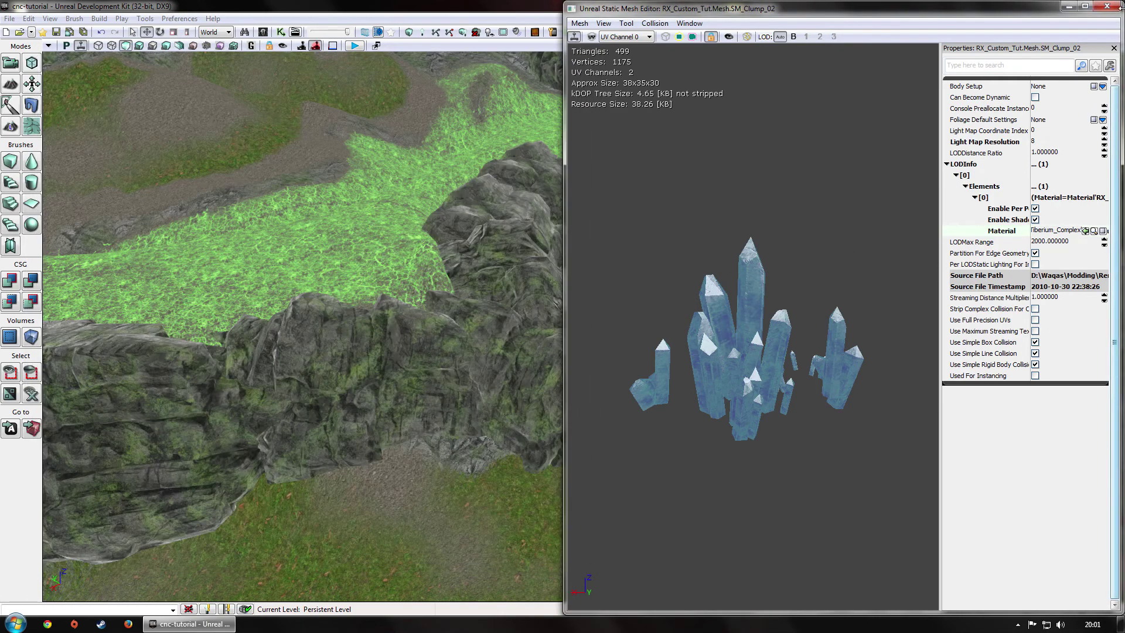
pyautogui.click(1115, 9)
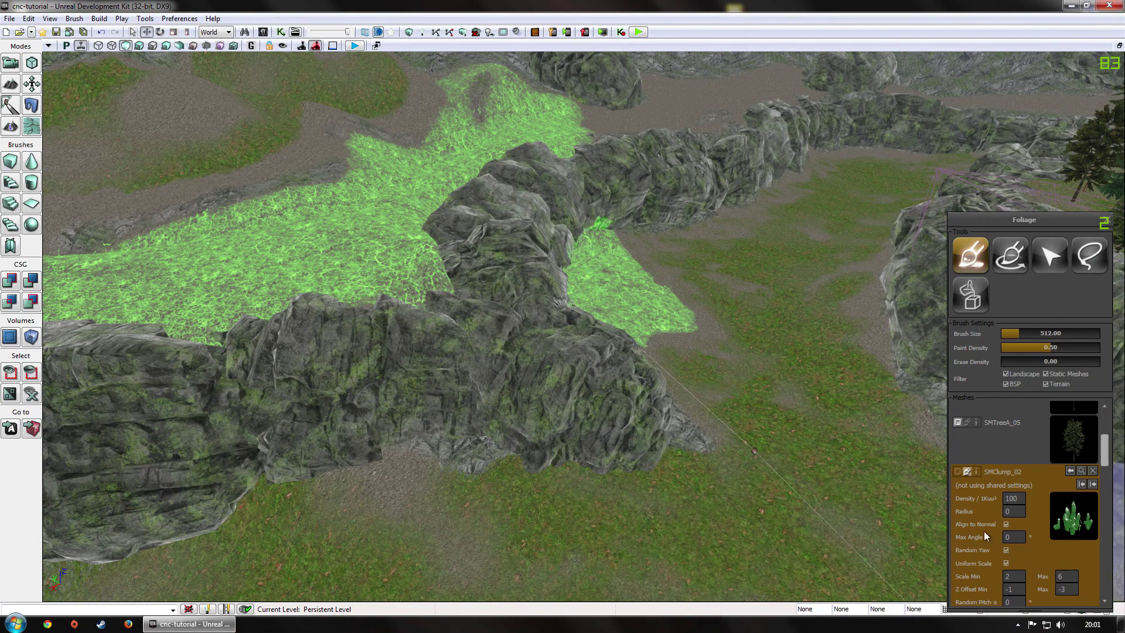
# Restrict foliage placement to the landscape by excluding static meshes, BSP and terrain from the filter.
pyautogui.click(1046, 373)
pyautogui.click(1046, 383)
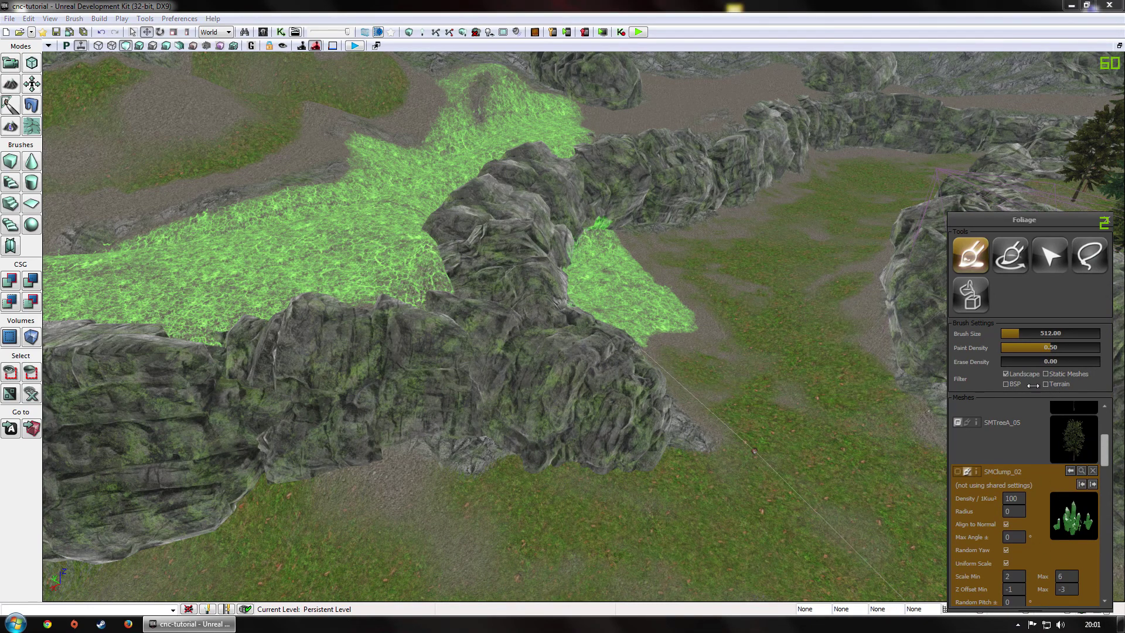
# Try painting SMClump_02 crystals across the tiberium patch below the rock wall at 0.50 paint density, and undo the strokes.
pyautogui.moveTo(505, 342)
pyautogui.mouseDown(button='right')
pyautogui.moveTo(527, 328)
pyautogui.moveTo(528, 256)
pyautogui.mouseUp(button='right')
pyautogui.moveTo(656, 505)
pyautogui.mouseDown(button='right')
pyautogui.moveTo(814, 468)
pyautogui.moveTo(570, 432)
pyautogui.mouseUp(button='right')
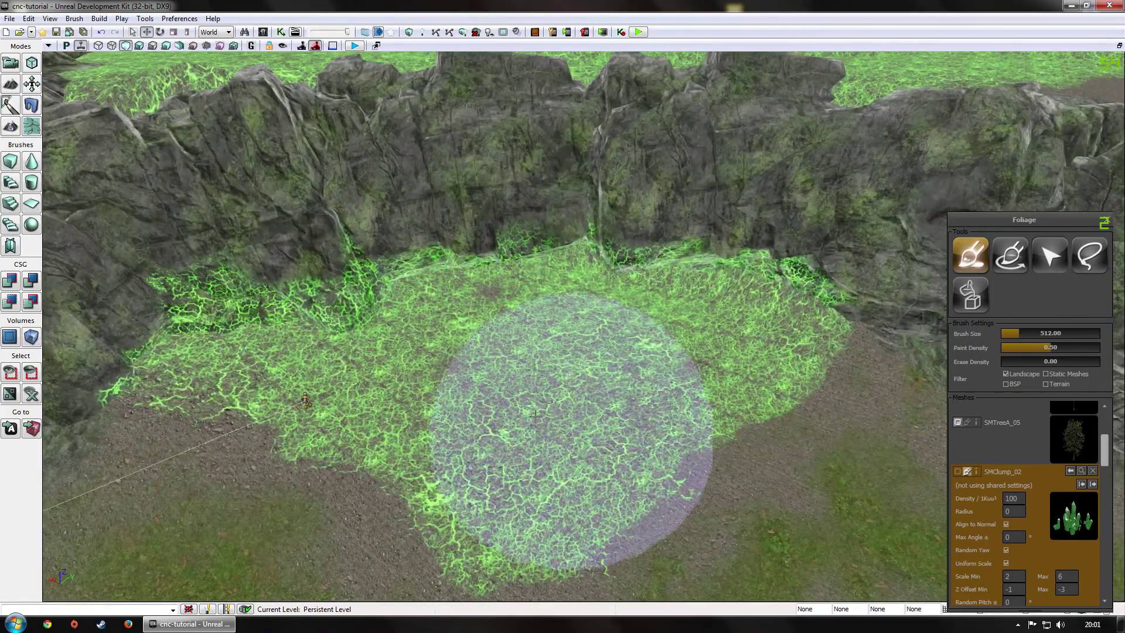
pyautogui.moveTo(256, 339)
pyautogui.mouseDown()
pyautogui.moveTo(703, 352)
pyautogui.moveTo(565, 539)
pyautogui.mouseUp()
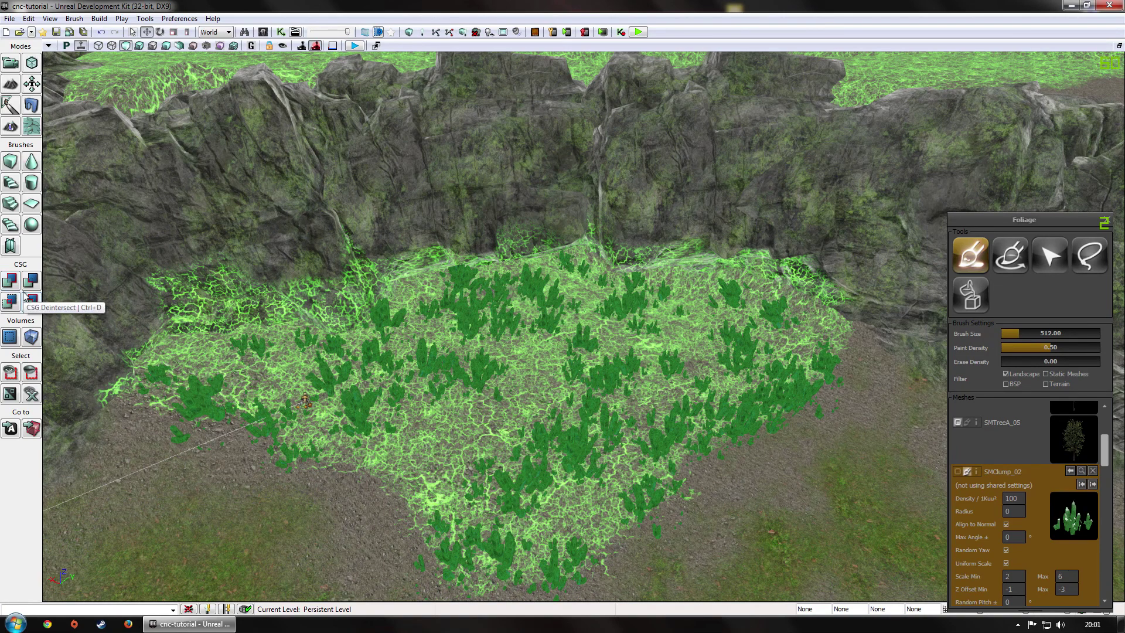
pyautogui.hotkey('ctrl', 'z')
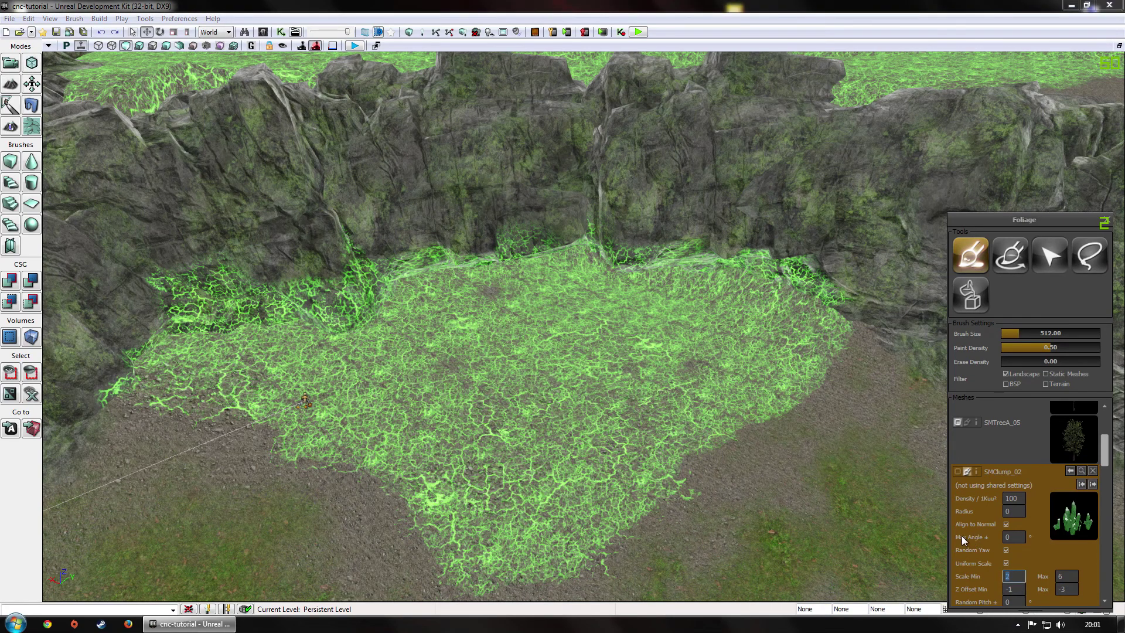
# Set SMClump_02's minimum scale to 5 and maximum scale to 2, and lower the paint density to 0.11.
pyautogui.write('05')
pyautogui.write('2')
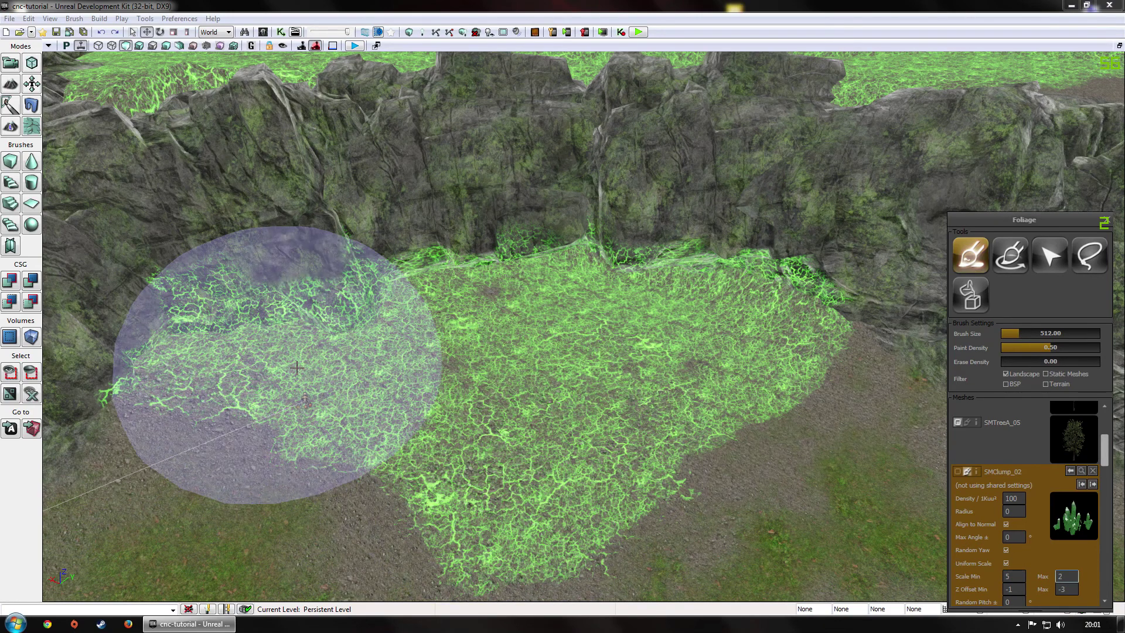
pyautogui.moveTo(1048, 347); pyautogui.dragTo(1005, 346)
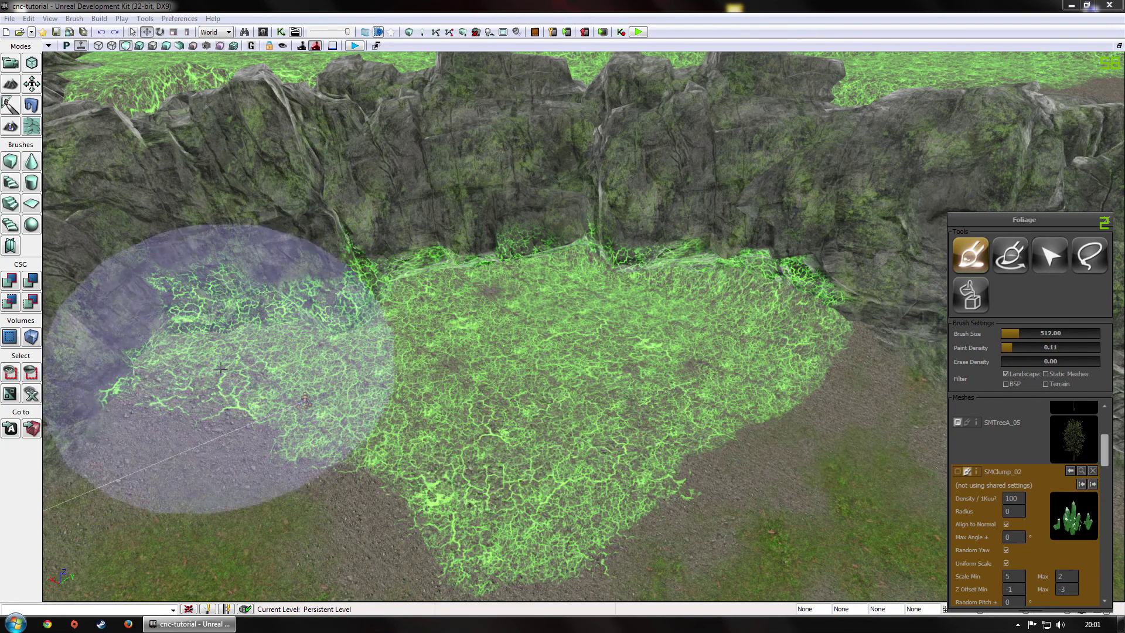
# Try painting crystal clumps over the tiberium patch with the 512 brush, and erase them.
pyautogui.moveTo(328, 375)
pyautogui.mouseDown()
pyautogui.moveTo(779, 340)
pyautogui.moveTo(826, 325)
pyautogui.mouseUp()
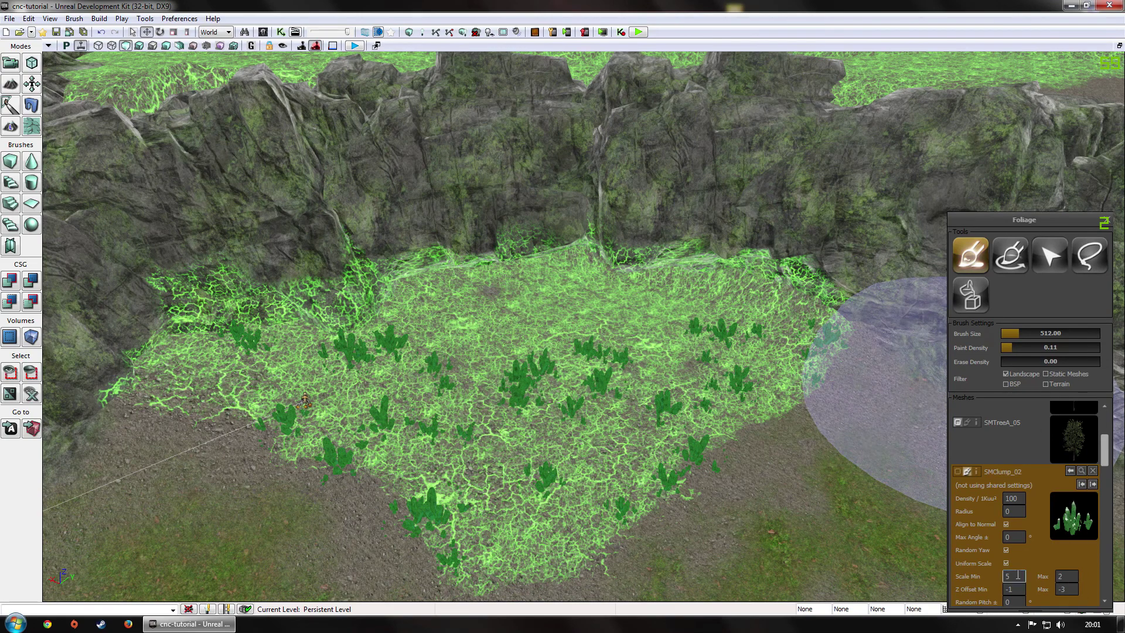
pyautogui.moveTo(590, 452)
pyautogui.keyDown('shift'); pyautogui.mouseDown()
pyautogui.moveTo(828, 339)
pyautogui.moveTo(502, 477)
pyautogui.moveTo(193, 313)
pyautogui.mouseUp(); pyautogui.keyUp('shift')
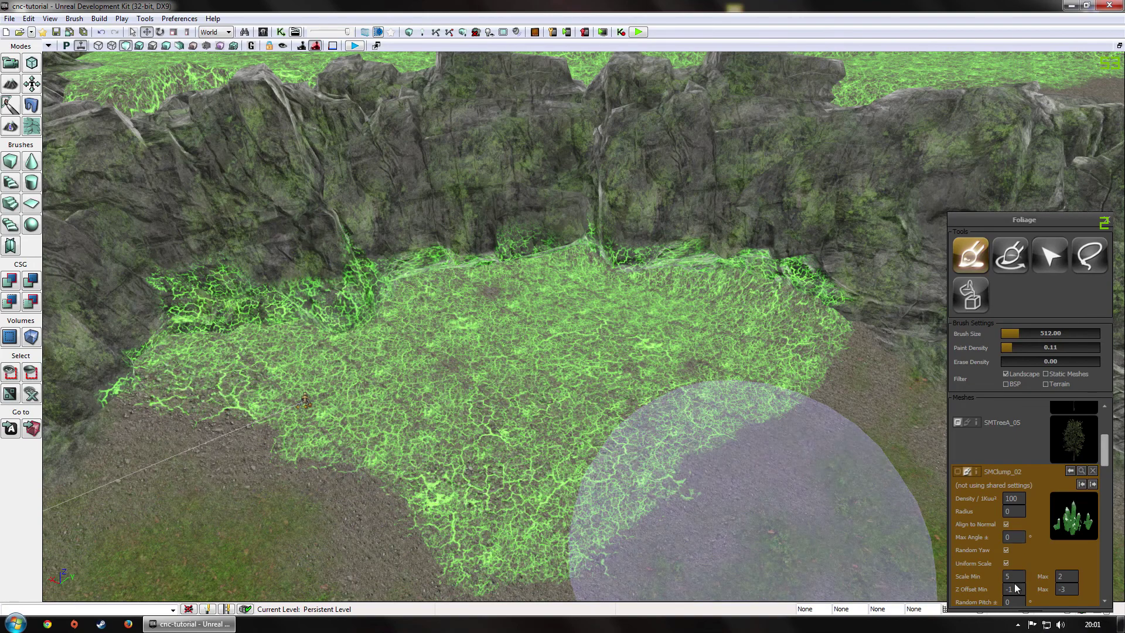
# Set the minimum scale to 0.5 and the brush size to 147.19, and paint small crystals across the tiberium patch.
pyautogui.click(1005, 577)
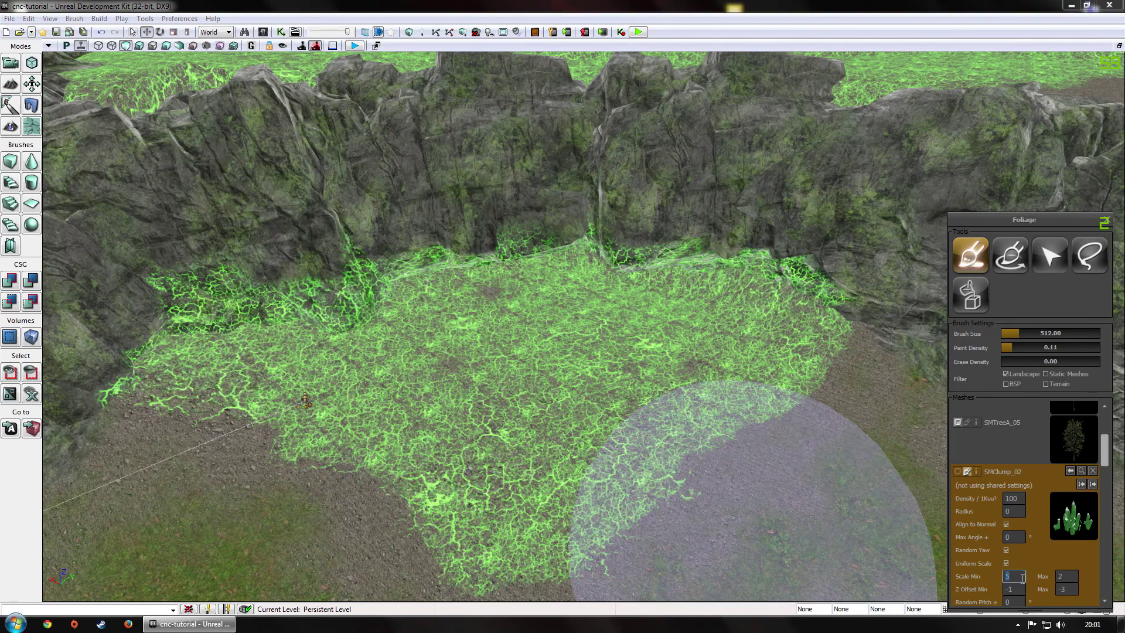
pyautogui.write('0.5')
pyautogui.press('Tab')
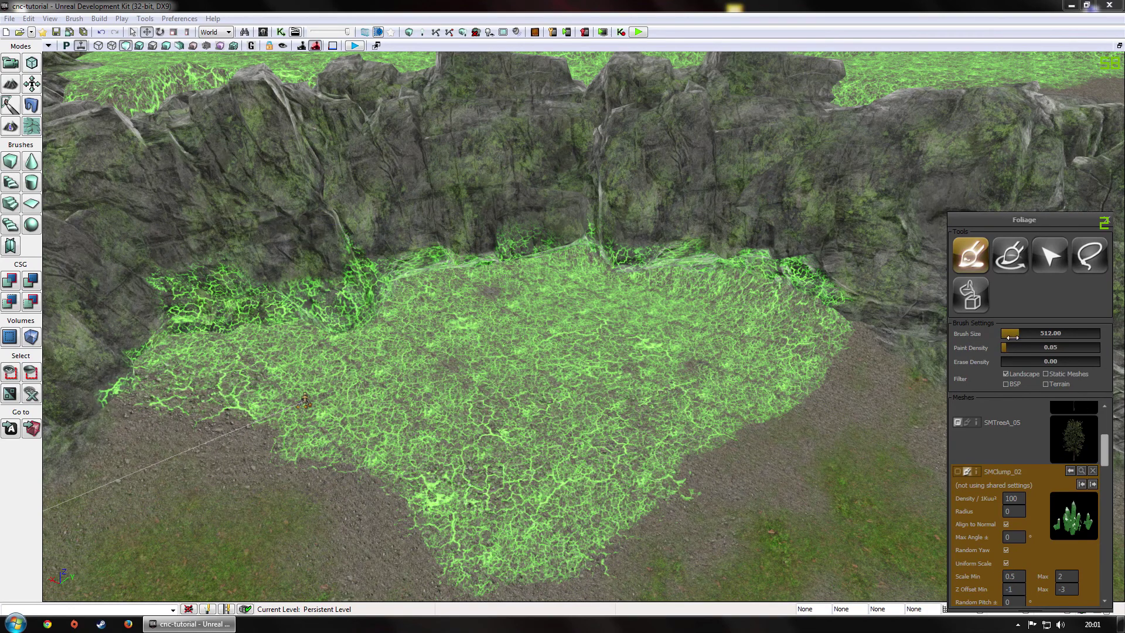
pyautogui.moveTo(231, 361)
pyautogui.mouseDown()
pyautogui.moveTo(185, 342)
pyautogui.moveTo(345, 439)
pyautogui.mouseUp()
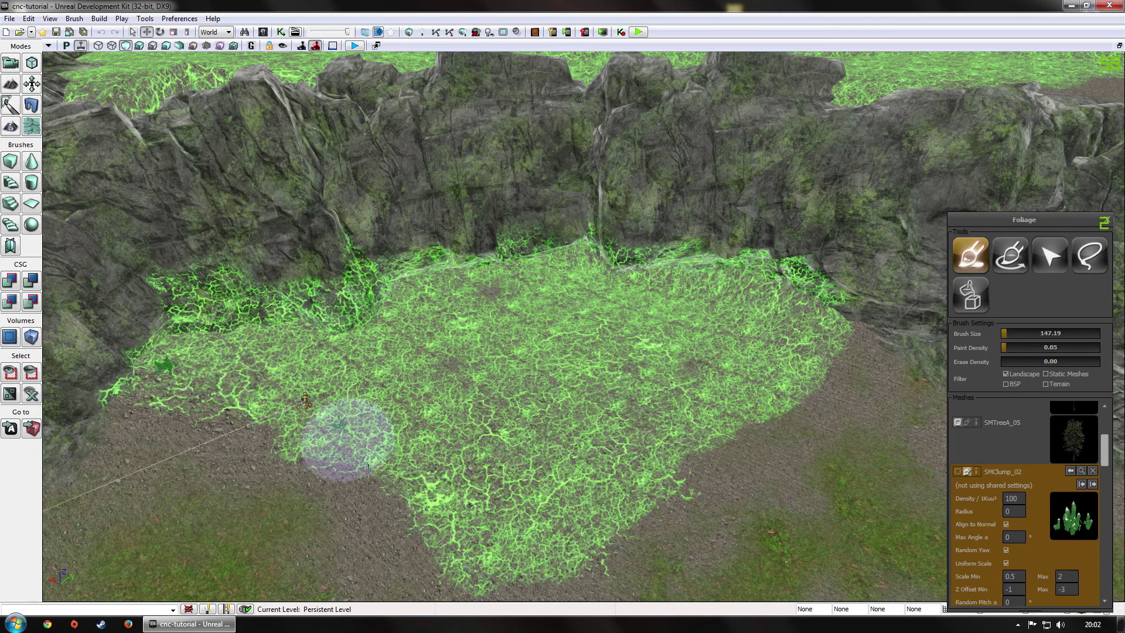
pyautogui.moveTo(583, 464)
pyautogui.mouseDown()
pyautogui.moveTo(761, 355)
pyautogui.moveTo(429, 451)
pyautogui.moveTo(591, 476)
pyautogui.mouseUp()
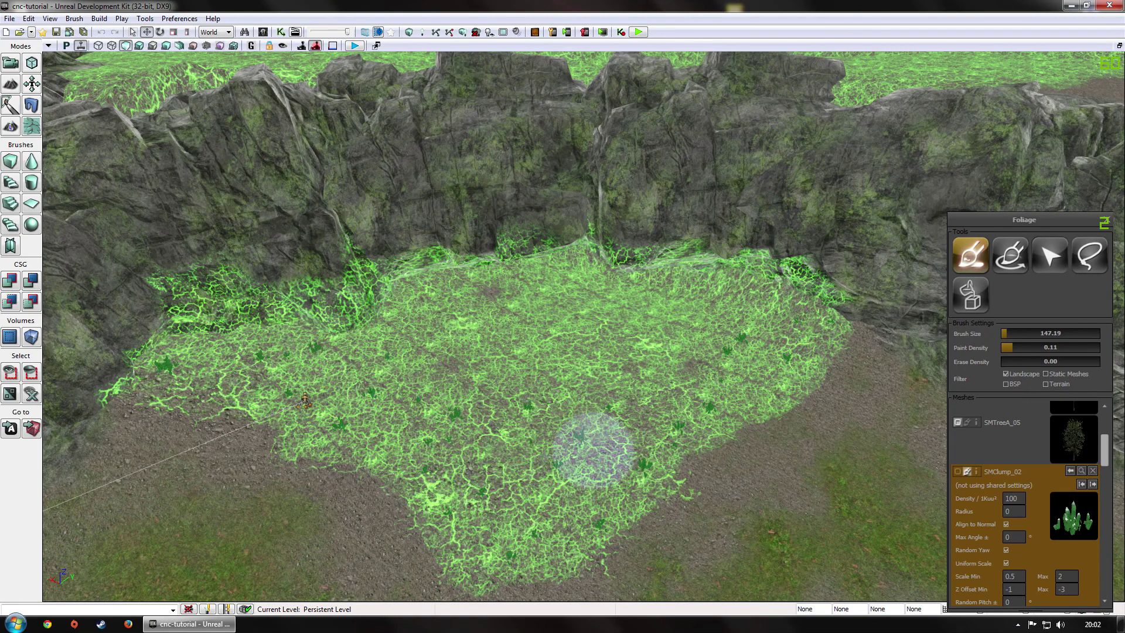
# Set SMClump_02's scale range to 2–4.5 and paint larger crystals through the middle and back of the tiberium patch.
pyautogui.click(1021, 576)
pyautogui.write('2')
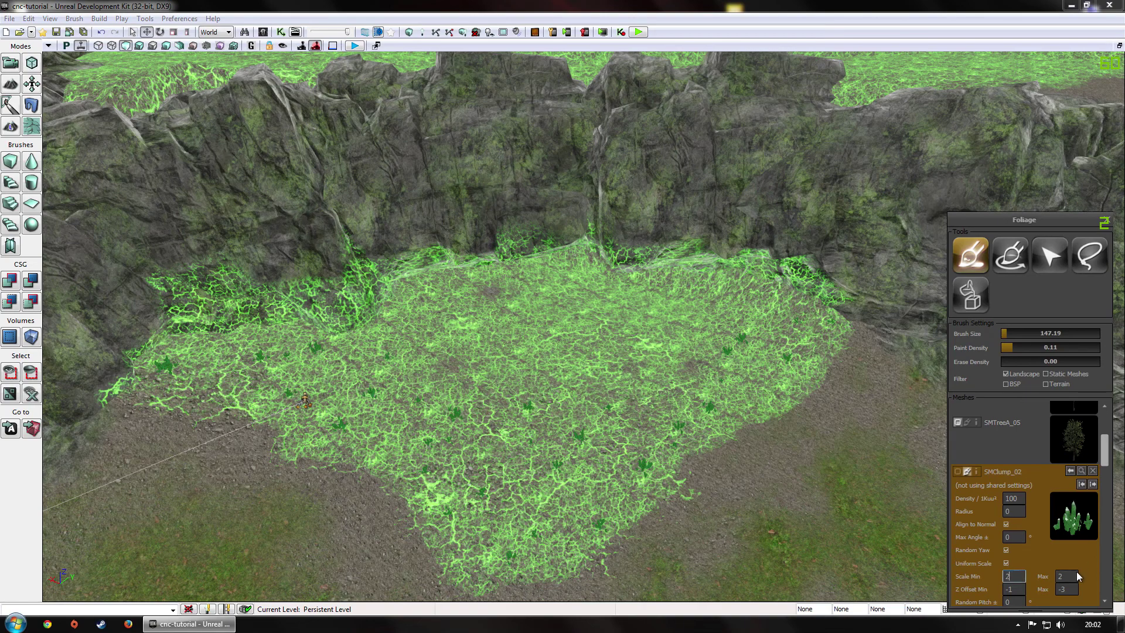
pyautogui.write('4.5')
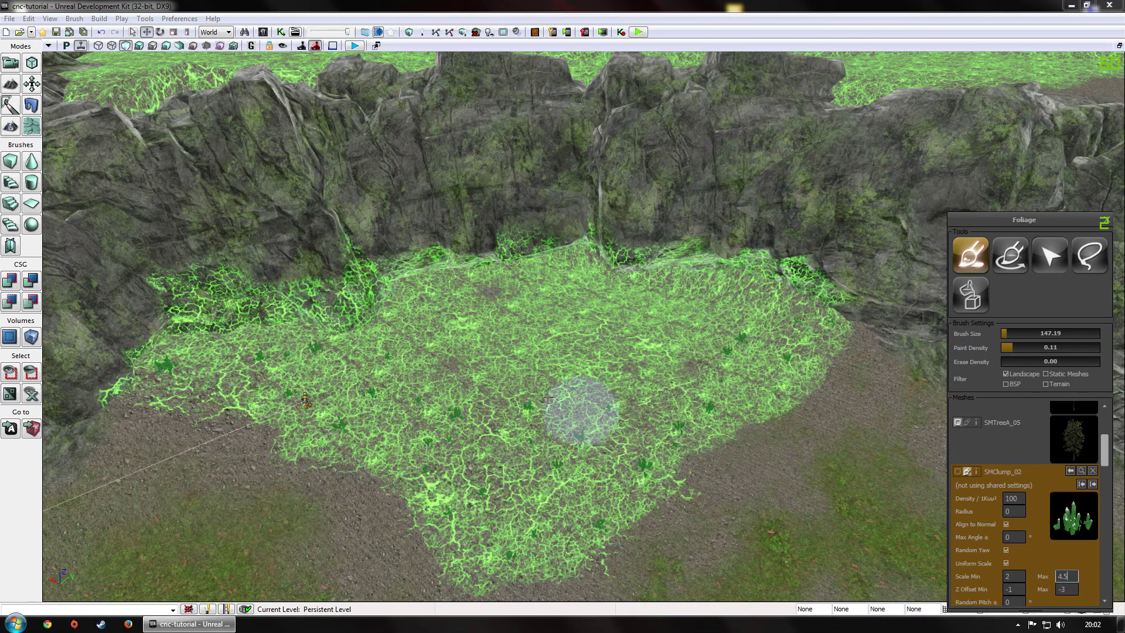
pyautogui.moveTo(406, 313); pyautogui.dragTo(434, 306)
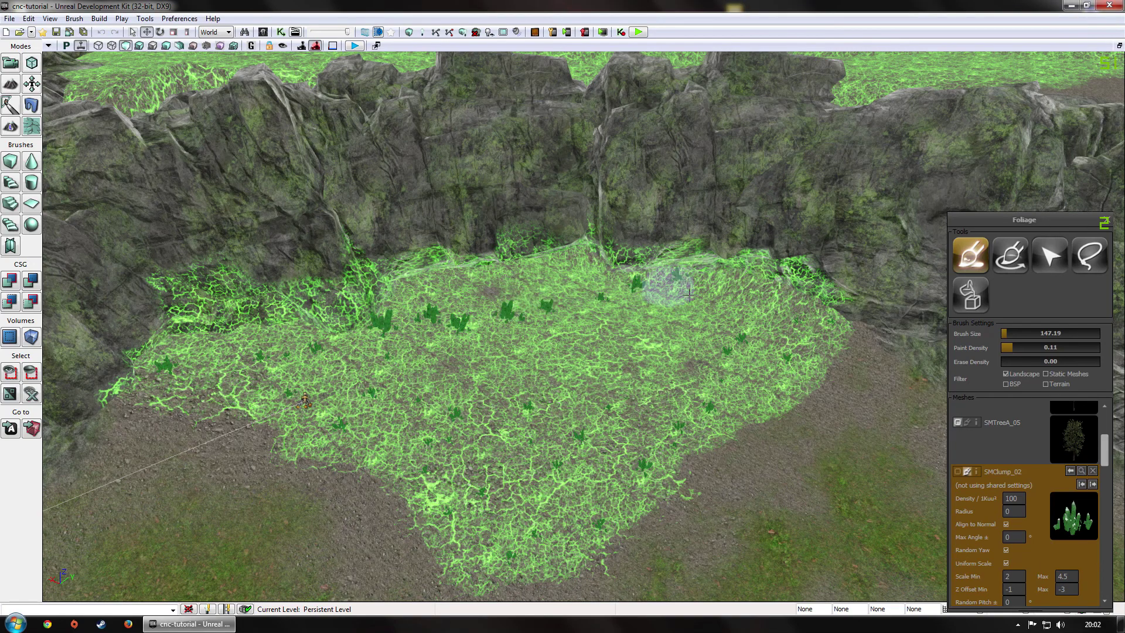
pyautogui.moveTo(433, 390); pyautogui.dragTo(530, 419)
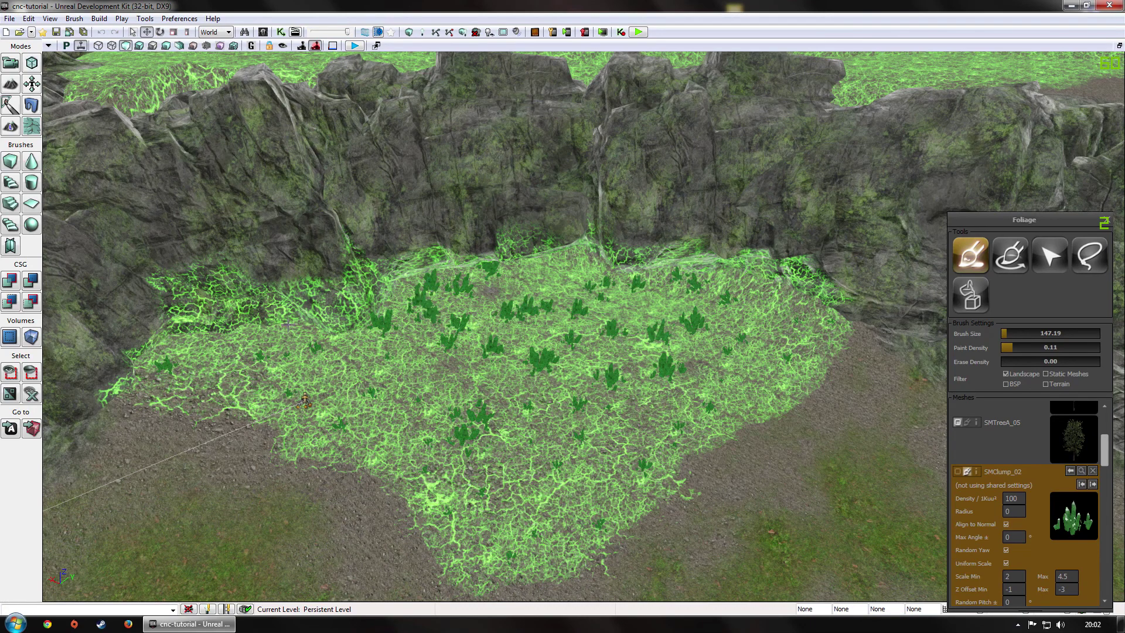
pyautogui.moveTo(376, 356); pyautogui.dragTo(311, 339)
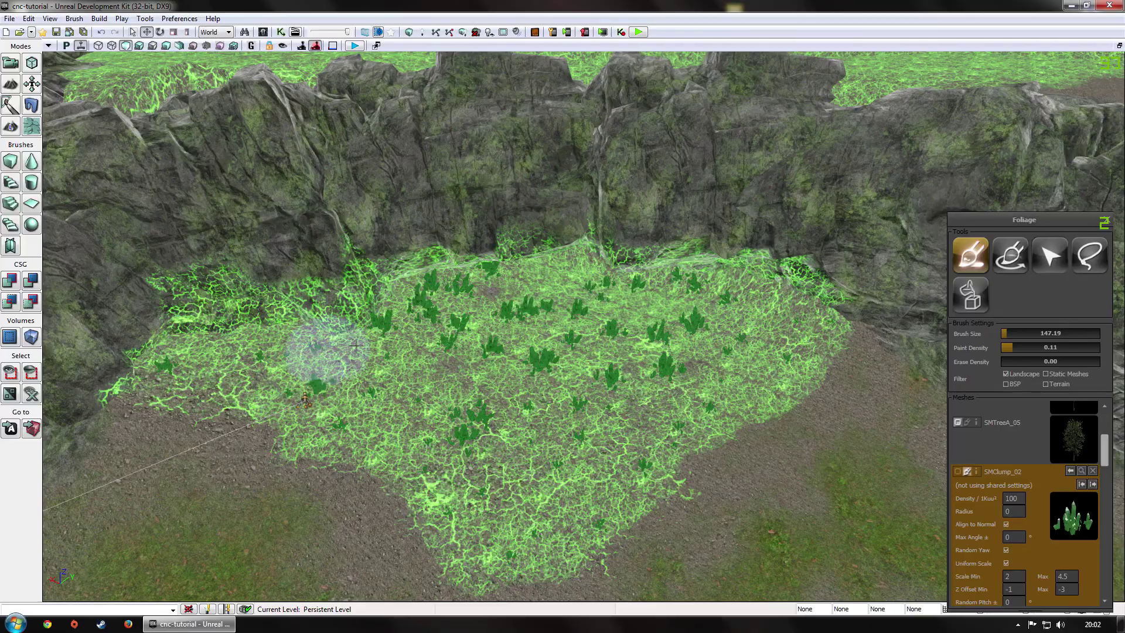
# Switch the viewport to lit shading and inspect the painted crystals up close.
pyautogui.moveTo(525, 349)
pyautogui.mouseDown(button='right')
pyautogui.moveTo(492, 363)
pyautogui.moveTo(477, 539)
pyautogui.moveTo(570, 344)
pyautogui.moveTo(570, 292)
pyautogui.moveTo(598, 258)
pyautogui.moveTo(590, 327)
pyautogui.mouseUp(button='right')
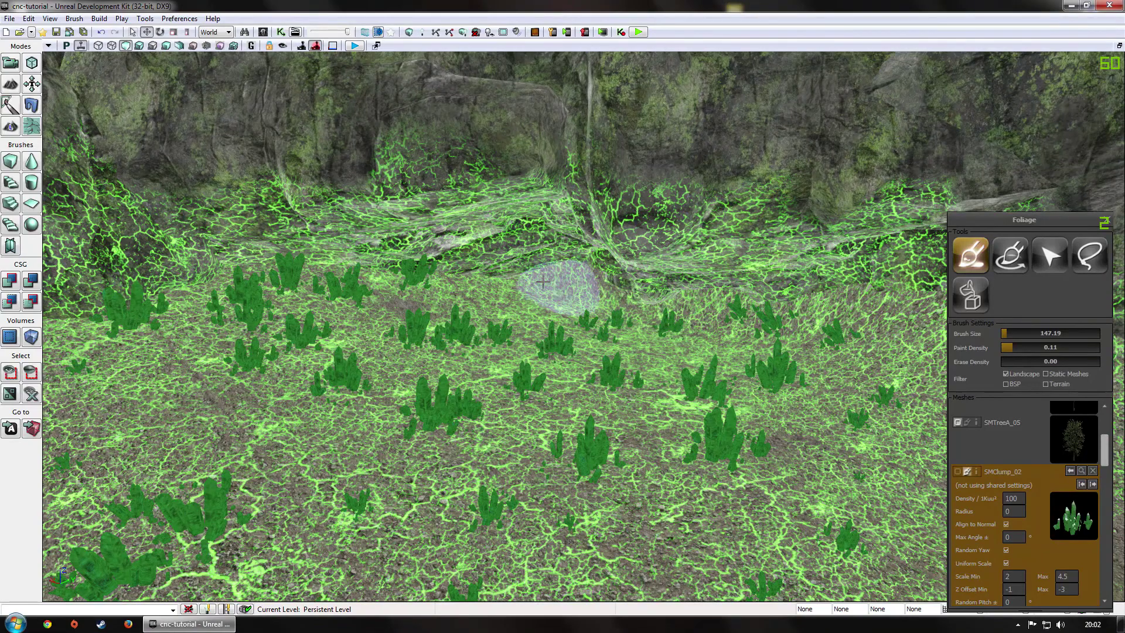
pyautogui.moveTo(472, 283); pyautogui.dragTo(572, 299, button='right')
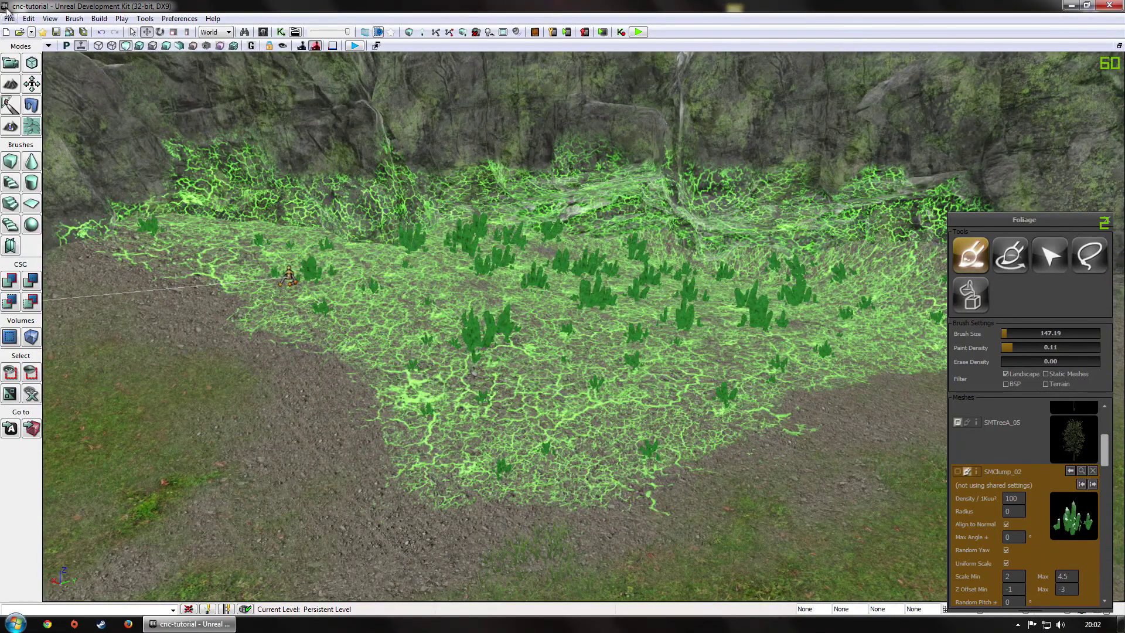
pyautogui.click(135, 48)
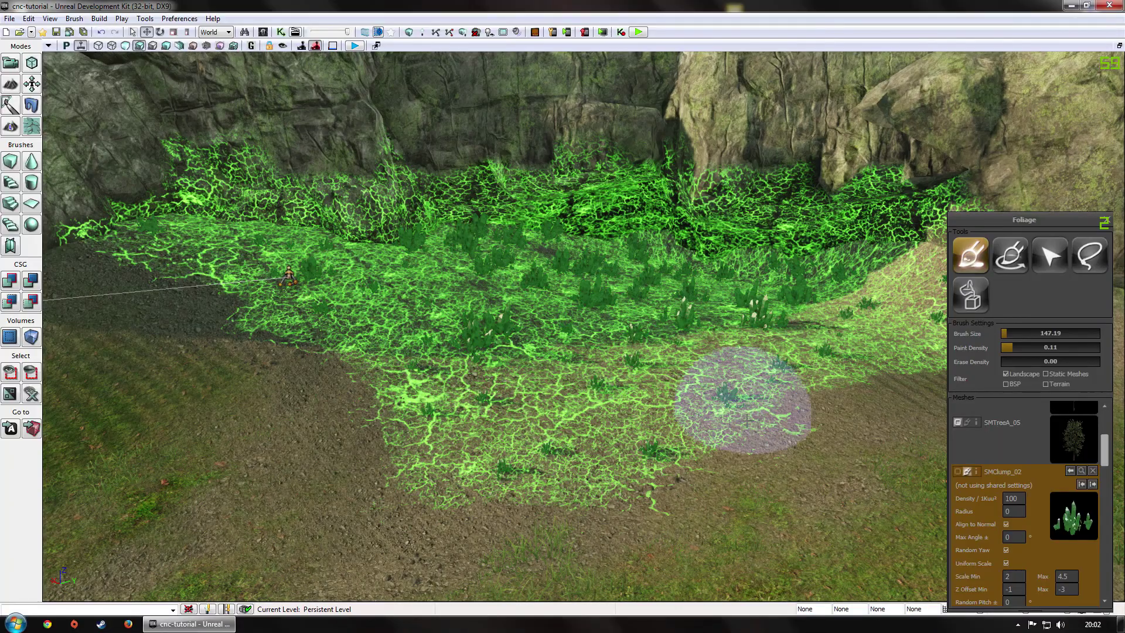
pyautogui.moveTo(744, 400)
pyautogui.mouseDown(button='right')
pyautogui.moveTo(547, 419)
pyautogui.moveTo(744, 422)
pyautogui.moveTo(844, 258)
pyautogui.moveTo(814, 405)
pyautogui.moveTo(710, 402)
pyautogui.mouseUp(button='right')
pyautogui.keyDown('ctrl'); pyautogui.moveTo(782, 309); pyautogui.dragTo(731, 293); pyautogui.keyUp('ctrl')
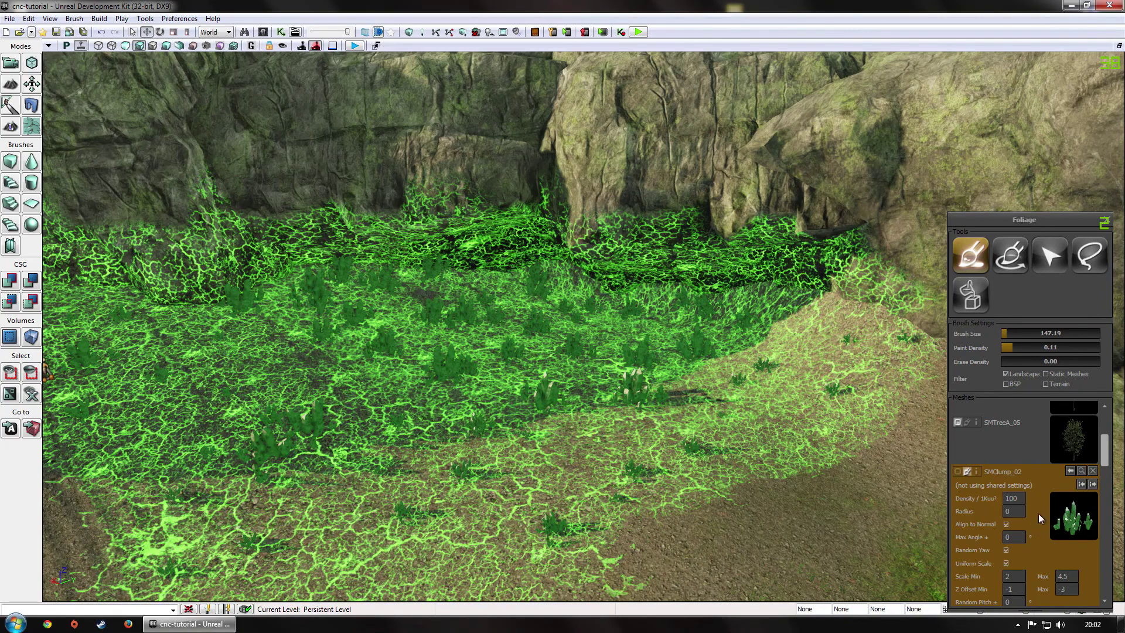
# Change the foliage filter so that only static meshes accept painting, with the landscape excluded.
pyautogui.moveTo(1101, 440)
pyautogui.mouseDown()
pyautogui.moveTo(1106, 451)
pyautogui.moveTo(1102, 436)
pyautogui.mouseUp()
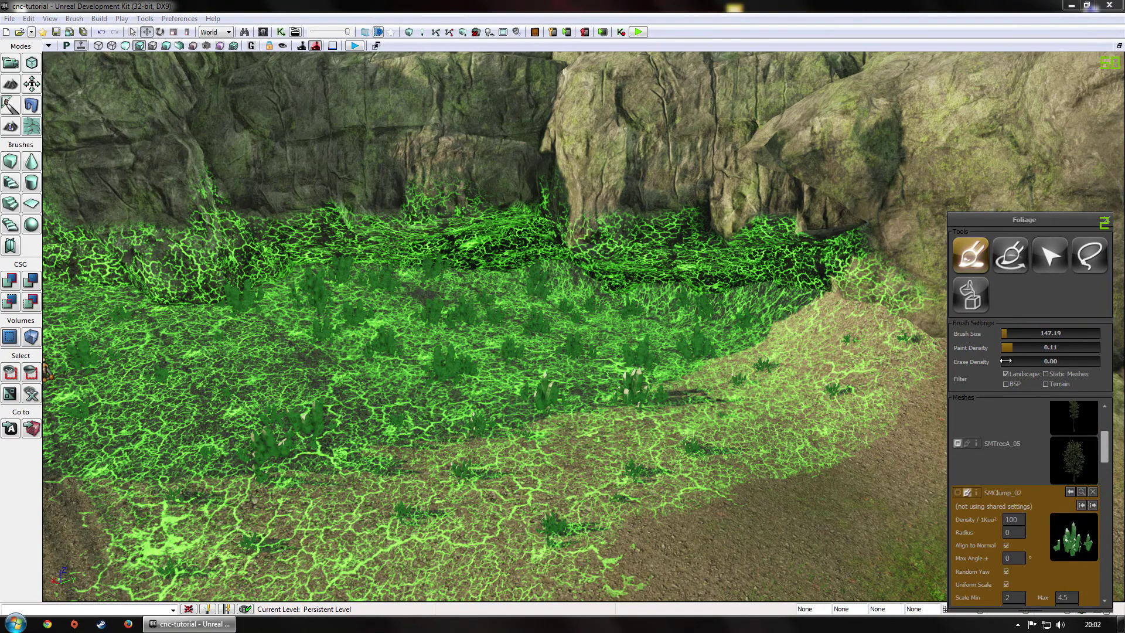
pyautogui.click(1046, 373)
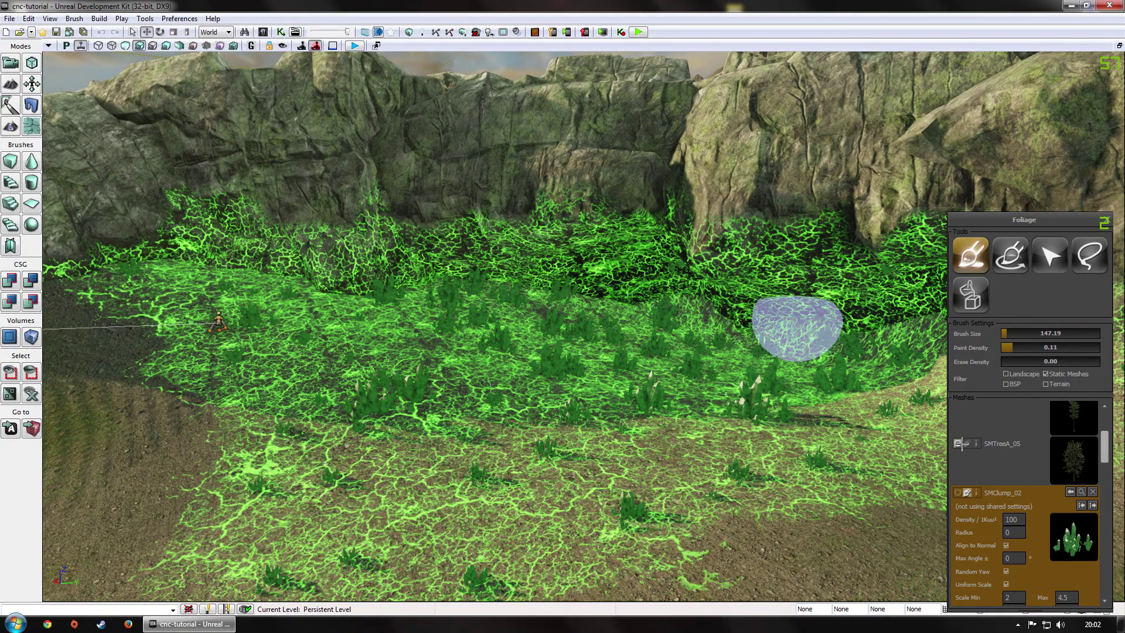
# Try painting SMClump_02 crystals on the tiberium-covered base of the rock wall, and erase them.
pyautogui.press('w')
pyautogui.moveTo(932, 410); pyautogui.dragTo(943, 410, button='right')
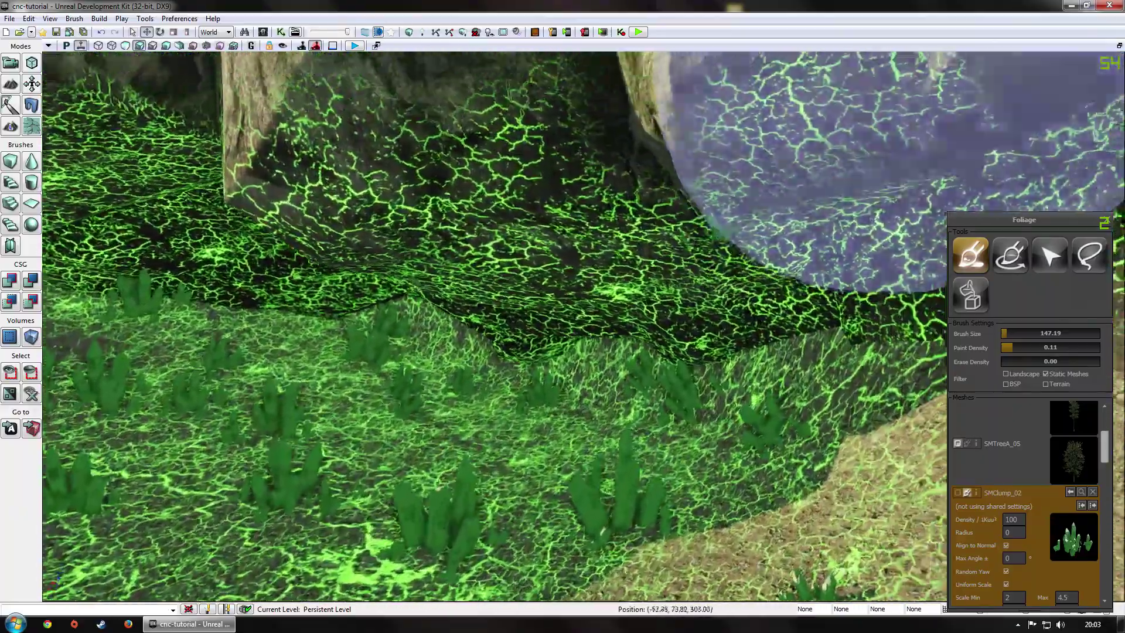
pyautogui.moveTo(897, 117)
pyautogui.mouseDown(button='right')
pyautogui.moveTo(908, 120)
pyautogui.moveTo(896, 153)
pyautogui.moveTo(858, 199)
pyautogui.mouseUp(button='right')
pyautogui.keyDown('ctrl'); pyautogui.click(849, 176); pyautogui.keyUp('ctrl')
pyautogui.press('w')
pyautogui.press('s')
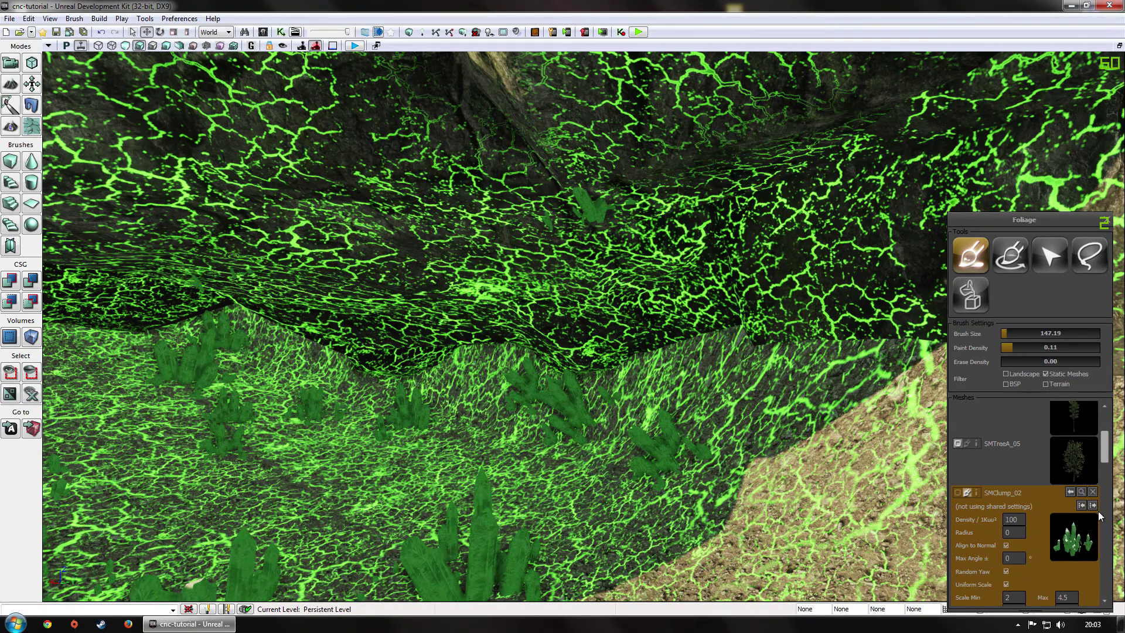
pyautogui.moveTo(1104, 458); pyautogui.dragTo(1104, 465)
pyautogui.moveTo(583, 287)
pyautogui.keyDown('ctrl'); pyautogui.keyDown('shift'); pyautogui.mouseDown()
pyautogui.moveTo(580, 186)
pyautogui.moveTo(566, 181)
pyautogui.mouseUp(); pyautogui.keyUp('shift'); pyautogui.keyUp('ctrl')
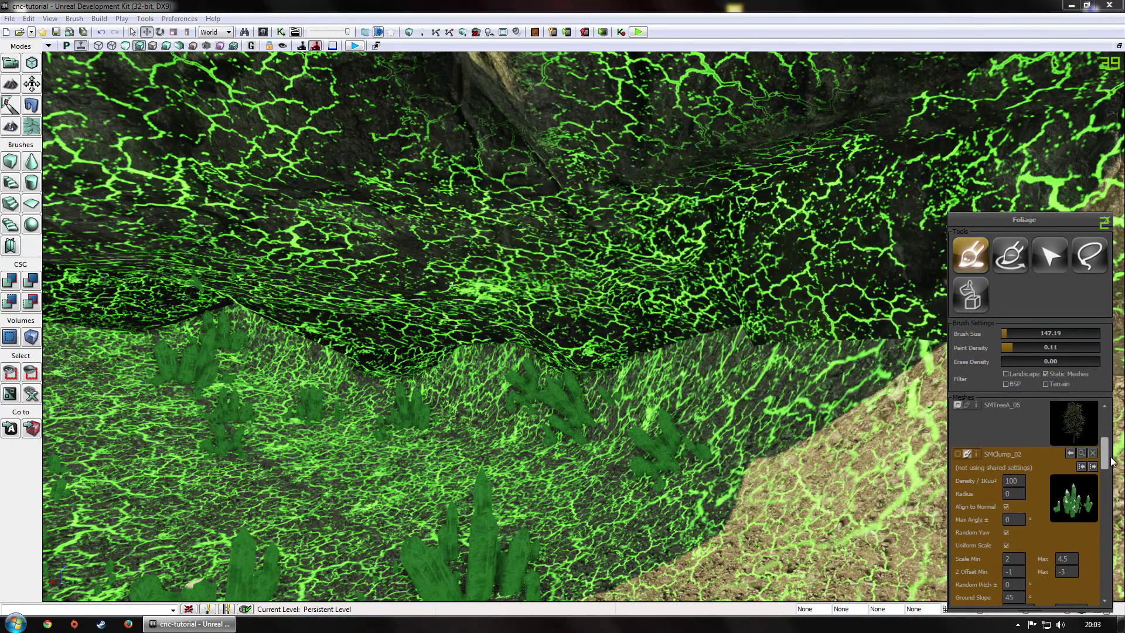
# Set SMClump_02's ground slope to 0, and paint and partly erase crystals along the rock walls bordering the tiberium patch.
pyautogui.moveTo(1113, 462); pyautogui.dragTo(1108, 467)
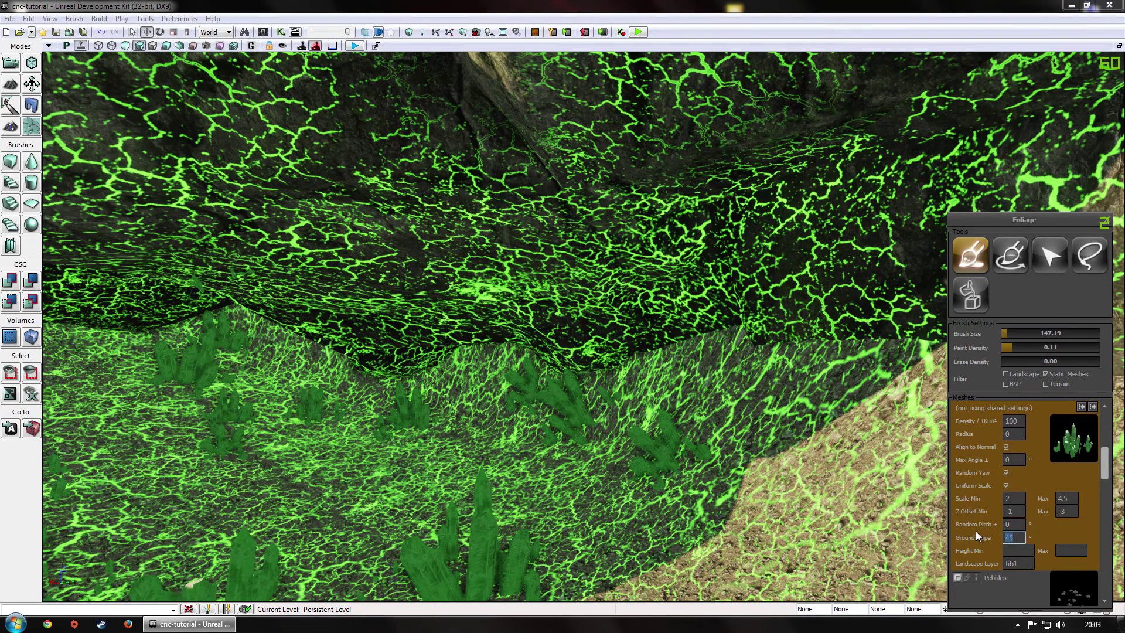
pyautogui.moveTo(642, 391)
pyautogui.keyDown('ctrl'); pyautogui.mouseDown()
pyautogui.moveTo(552, 301)
pyautogui.moveTo(402, 301)
pyautogui.moveTo(728, 252)
pyautogui.moveTo(604, 296)
pyautogui.mouseUp(); pyautogui.keyUp('ctrl')
pyautogui.moveTo(164, 306)
pyautogui.mouseDown(button='right')
pyautogui.moveTo(497, 289)
pyautogui.moveTo(201, 281)
pyautogui.moveTo(555, 215)
pyautogui.mouseUp(button='right')
pyautogui.moveTo(554, 215)
pyautogui.keyDown('ctrl'); pyautogui.mouseDown()
pyautogui.moveTo(205, 251)
pyautogui.moveTo(161, 175)
pyautogui.mouseUp(); pyautogui.keyUp('ctrl')
pyautogui.moveTo(514, 300); pyautogui.dragTo(500, 306, button='right')
pyautogui.moveTo(319, 201)
pyautogui.keyDown('ctrl'); pyautogui.mouseDown()
pyautogui.moveTo(151, 251)
pyautogui.moveTo(484, 188)
pyautogui.moveTo(931, 222)
pyautogui.mouseUp(); pyautogui.keyUp('ctrl')
pyautogui.moveTo(235, 176)
pyautogui.keyDown('shift'); pyautogui.mouseDown()
pyautogui.moveTo(196, 167)
pyautogui.moveTo(535, 108)
pyautogui.moveTo(971, 156)
pyautogui.mouseUp(); pyautogui.keyUp('shift')
pyautogui.moveTo(971, 156)
pyautogui.mouseDown(button='right')
pyautogui.moveTo(1049, 176)
pyautogui.moveTo(949, 167)
pyautogui.mouseUp(button='right')
pyautogui.moveTo(657, 348)
pyautogui.mouseDown(button='right')
pyautogui.moveTo(455, 201)
pyautogui.moveTo(515, 335)
pyautogui.mouseUp(button='right')
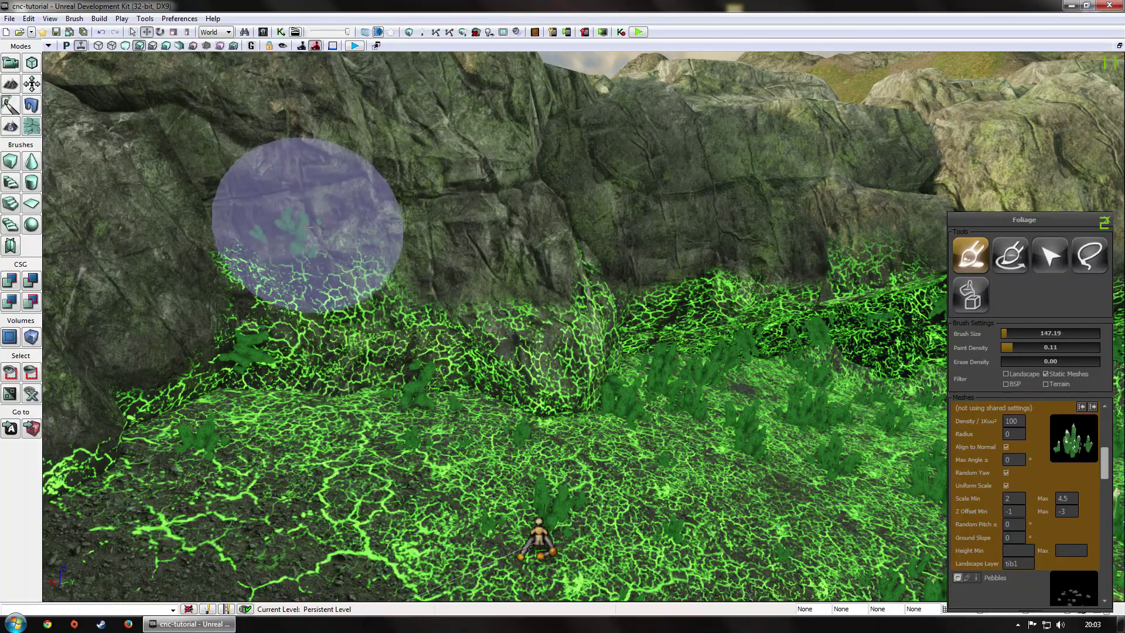
# Go to the rock tunnel and restrict the foliage filter to the landscape, with static meshes excluded.
pyautogui.moveTo(230, 229); pyautogui.dragTo(580, 308, button='right')
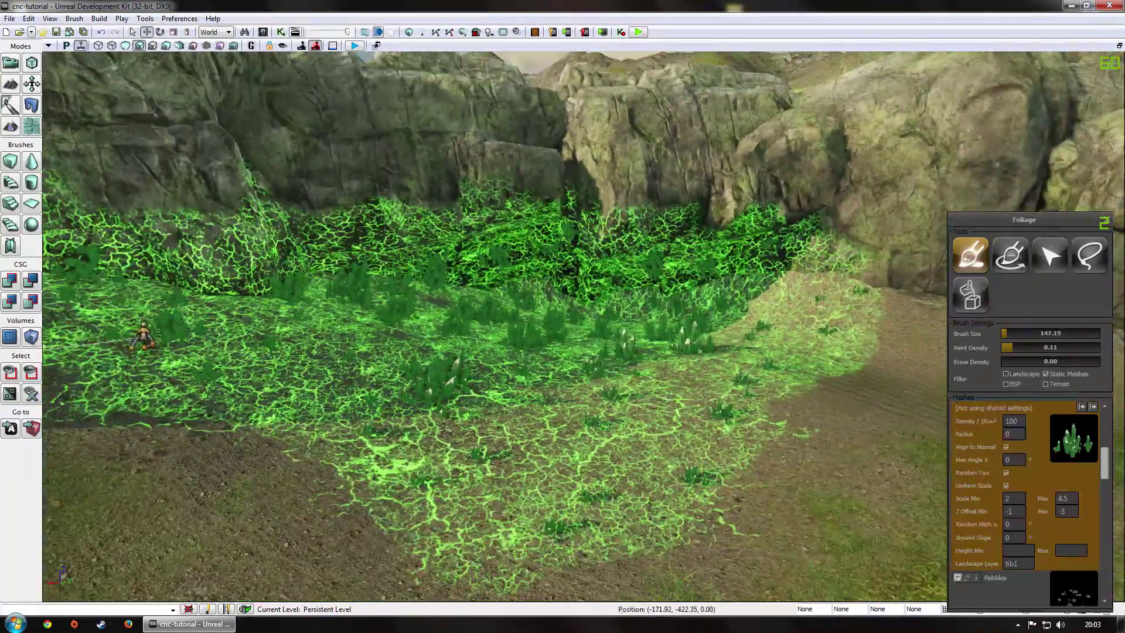
pyautogui.moveTo(592, 176)
pyautogui.mouseDown(button='right')
pyautogui.moveTo(586, 126)
pyautogui.moveTo(541, 88)
pyautogui.moveTo(559, 137)
pyautogui.mouseUp(button='right')
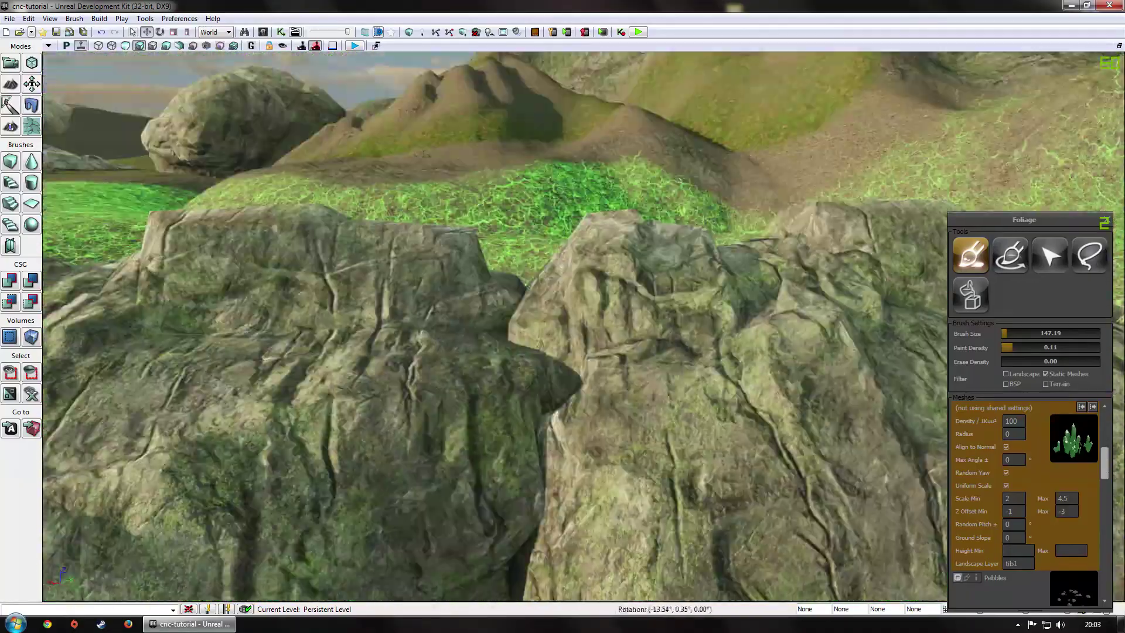
pyautogui.moveTo(243, 289); pyautogui.dragTo(264, 380, button='right')
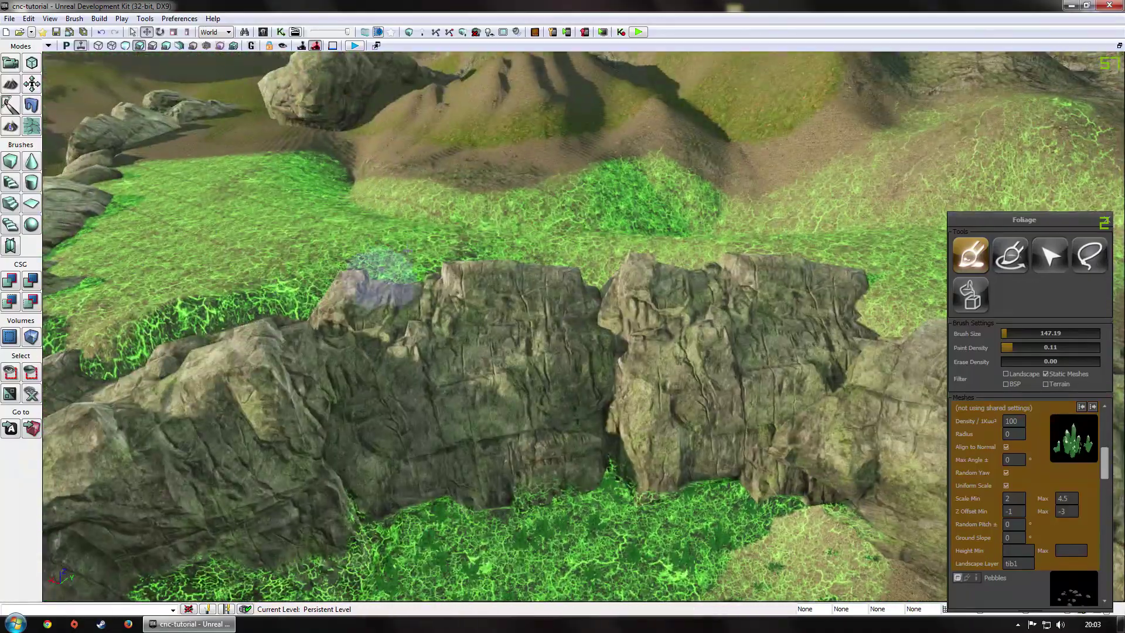
pyautogui.moveTo(410, 387); pyautogui.dragTo(690, 251, button='right')
pyautogui.click(1017, 374)
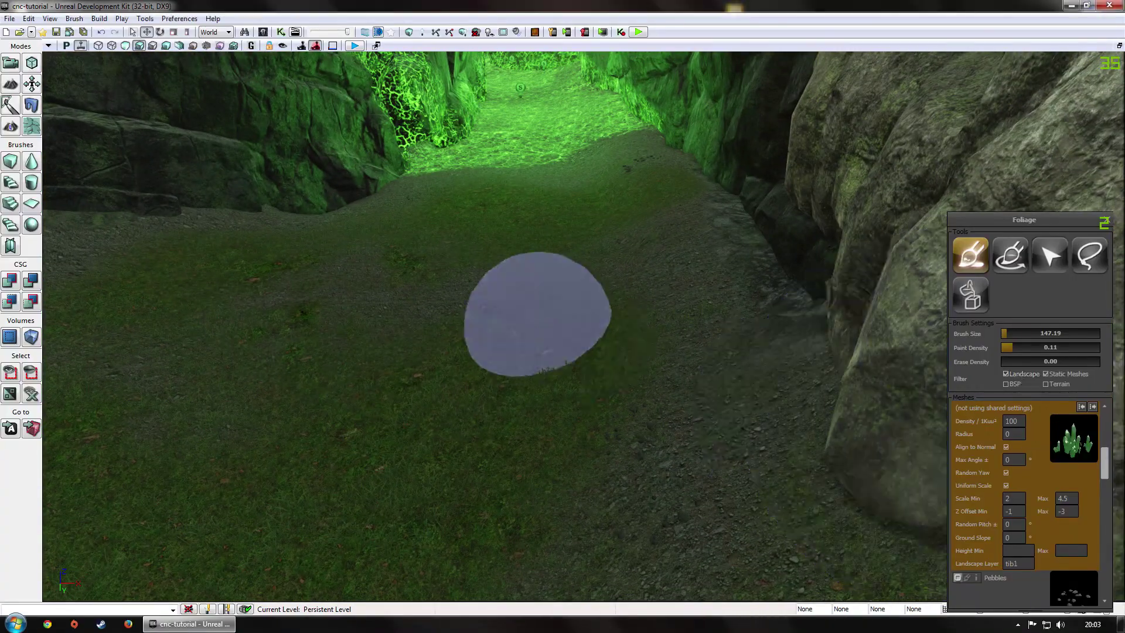
pyautogui.moveTo(535, 308)
pyautogui.mouseDown(button='right')
pyautogui.moveTo(427, 281)
pyautogui.moveTo(351, 58)
pyautogui.moveTo(567, 369)
pyautogui.moveTo(647, 287)
pyautogui.mouseUp(button='right')
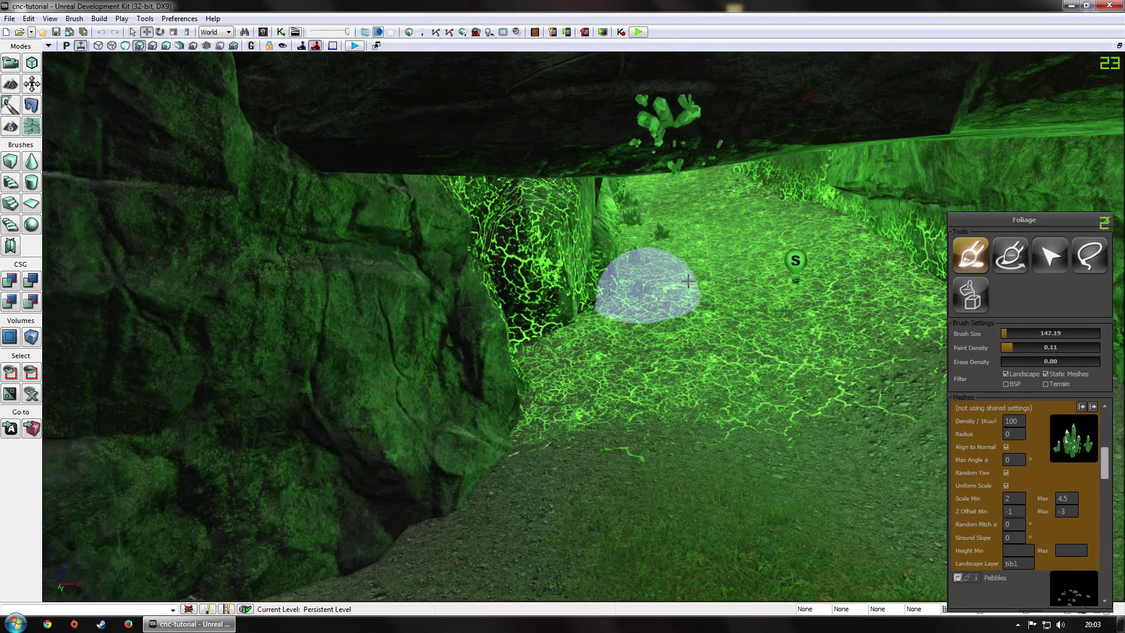
pyautogui.click(1045, 374)
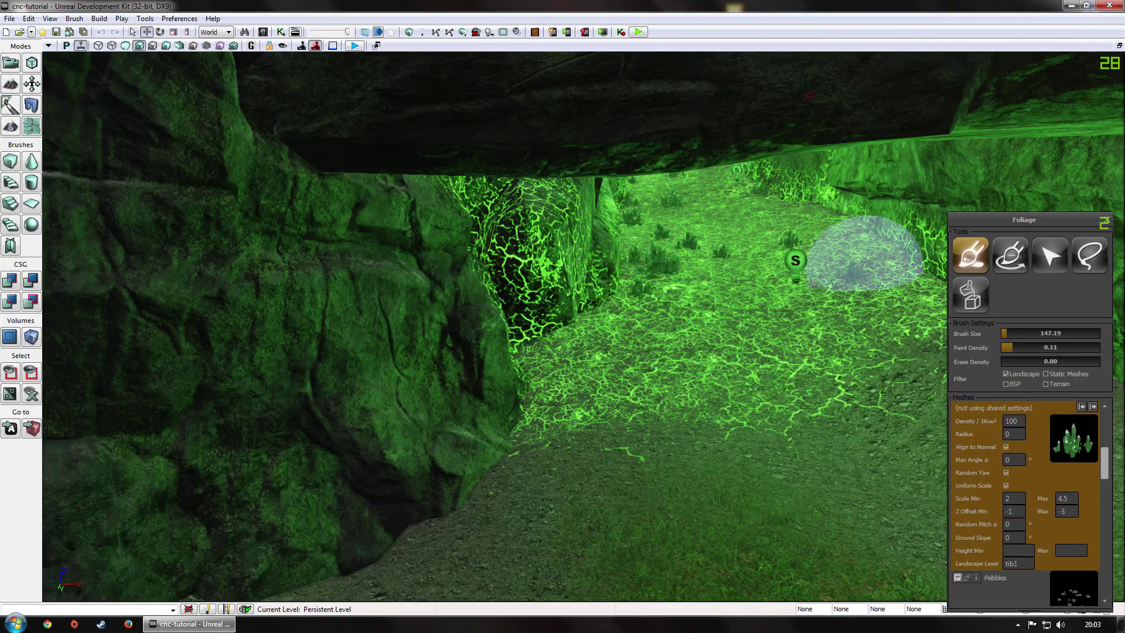
# Paint scattered SMClump_02 crystals on the tiberium-covered floor along the first stretch of the rock tunnel.
pyautogui.press('w')
pyautogui.moveTo(609, 362); pyautogui.dragTo(700, 353, button='right')
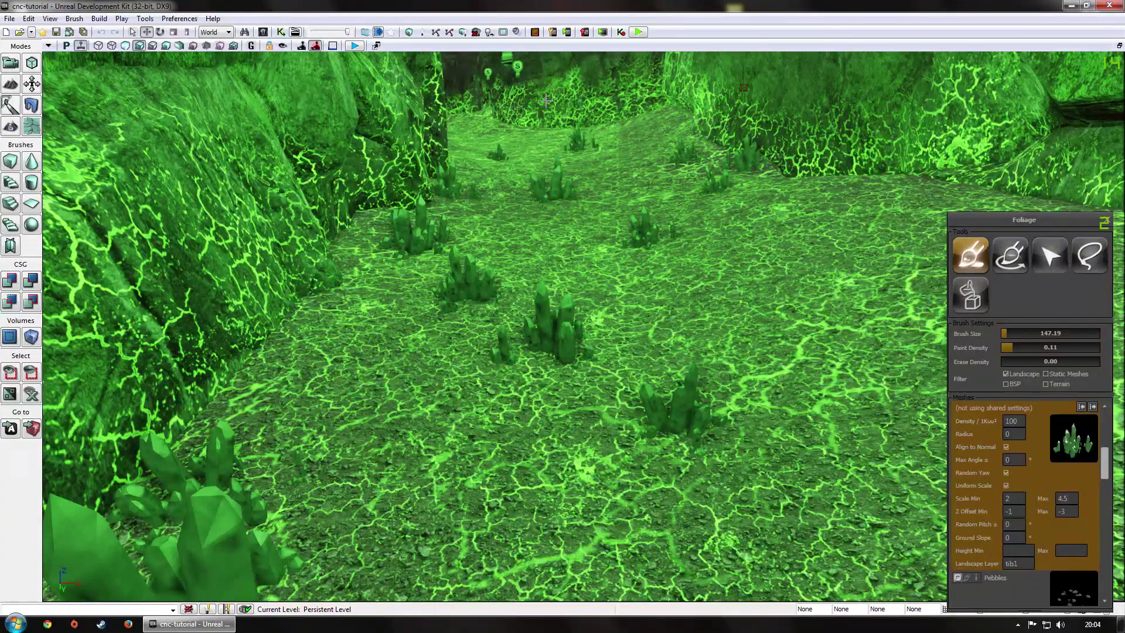
pyautogui.moveTo(712, 302); pyautogui.dragTo(673, 304, button='right')
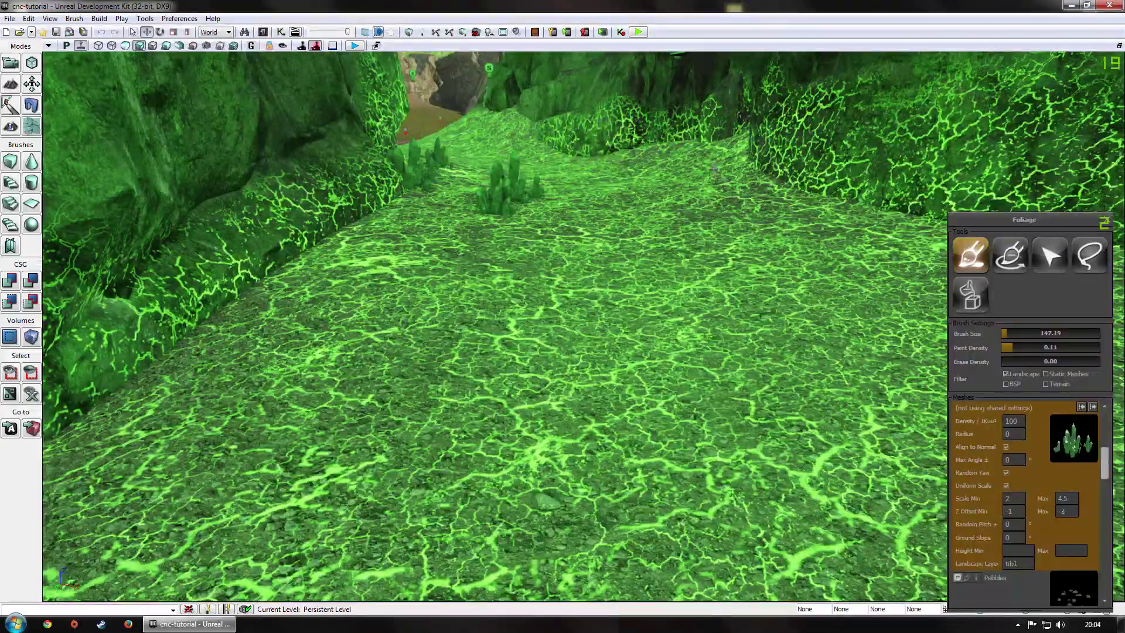
pyautogui.moveTo(762, 363)
pyautogui.keyDown('ctrl'); pyautogui.mouseDown()
pyautogui.moveTo(477, 436)
pyautogui.moveTo(443, 240)
pyautogui.mouseUp(); pyautogui.keyUp('ctrl')
pyautogui.moveTo(443, 240); pyautogui.dragTo(392, 246, button='right')
pyautogui.keyDown('ctrl'); pyautogui.click(460, 427); pyautogui.keyUp('ctrl')
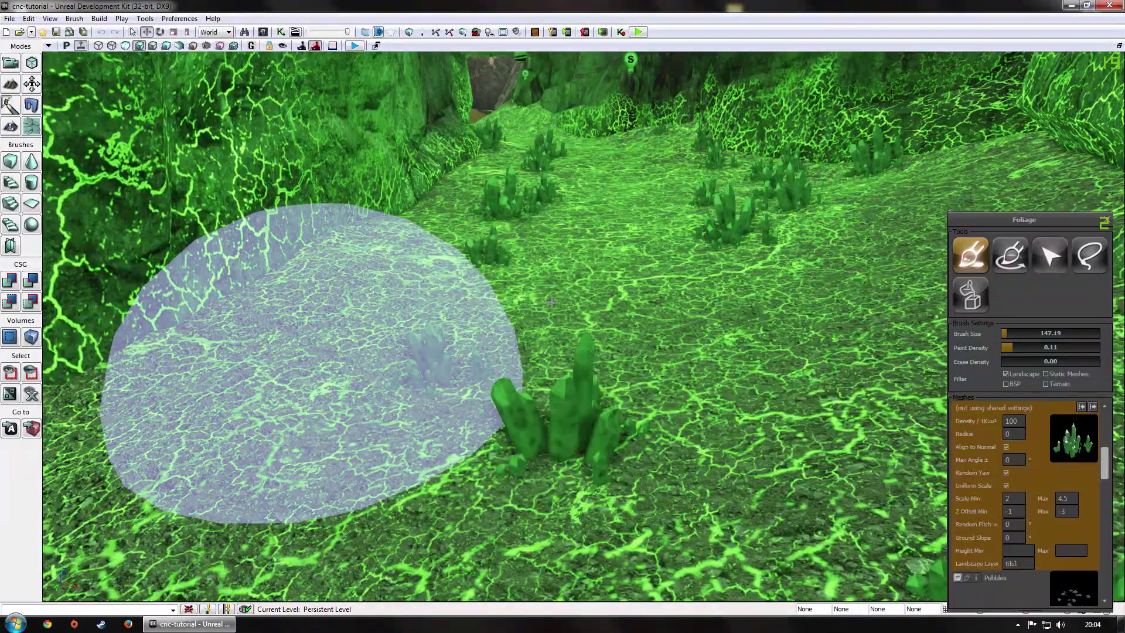
pyautogui.moveTo(539, 328); pyautogui.dragTo(590, 327, button='right')
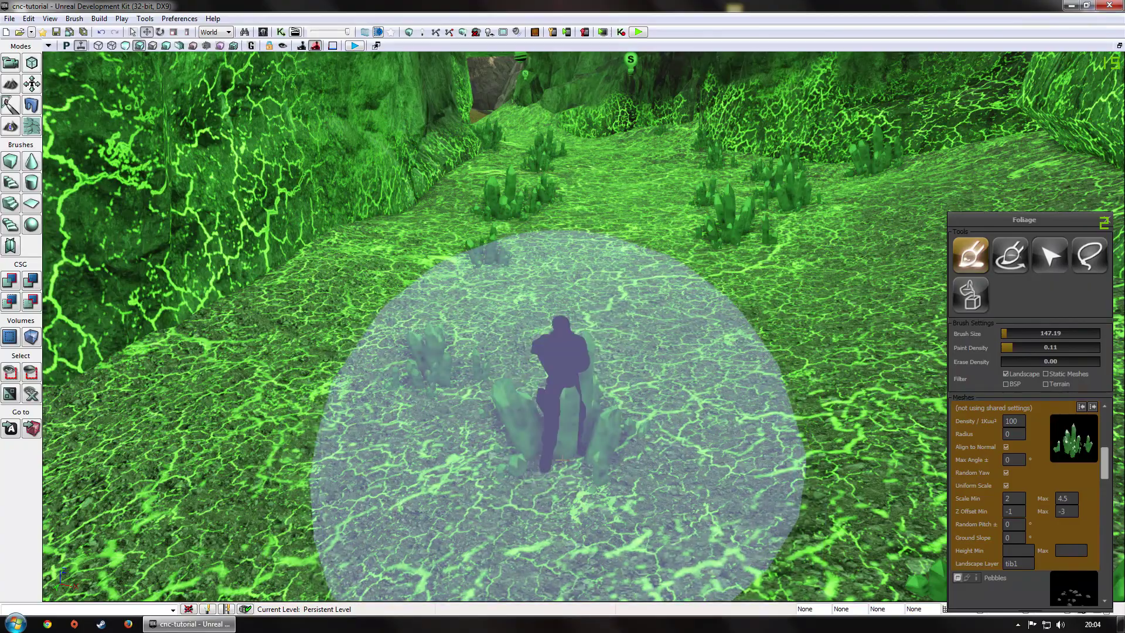
# Extend the SMClump_02 crystals over the remaining tunnel floor toward the far exit.
pyautogui.moveTo(398, 363)
pyautogui.mouseDown(button='right')
pyautogui.moveTo(477, 276)
pyautogui.moveTo(428, 301)
pyautogui.moveTo(490, 226)
pyautogui.moveTo(644, 299)
pyautogui.mouseUp(button='right')
pyautogui.keyDown('ctrl'); pyautogui.click(800, 253); pyautogui.keyUp('ctrl')
pyautogui.moveTo(800, 253)
pyautogui.mouseDown(button='right')
pyautogui.moveTo(340, 263)
pyautogui.moveTo(574, 258)
pyautogui.mouseUp(button='right')
pyautogui.keyDown('ctrl'); pyautogui.click(644, 238); pyautogui.keyUp('ctrl')
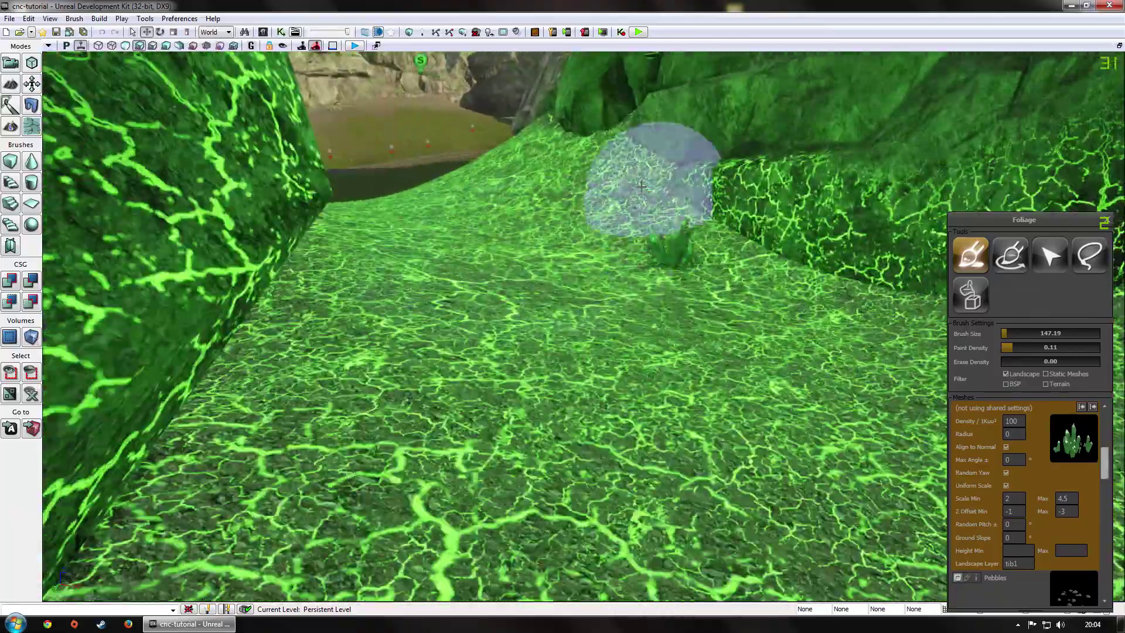
pyautogui.keyDown('ctrl'); pyautogui.click(456, 202); pyautogui.keyUp('ctrl')
pyautogui.keyDown('ctrl'); pyautogui.click(338, 291); pyautogui.keyUp('ctrl')
pyautogui.keyDown('ctrl'); pyautogui.click(299, 358); pyautogui.keyUp('ctrl')
pyautogui.moveTo(299, 358)
pyautogui.mouseDown(button='right')
pyautogui.moveTo(205, 346)
pyautogui.moveTo(234, 340)
pyautogui.moveTo(146, 358)
pyautogui.mouseUp(button='right')
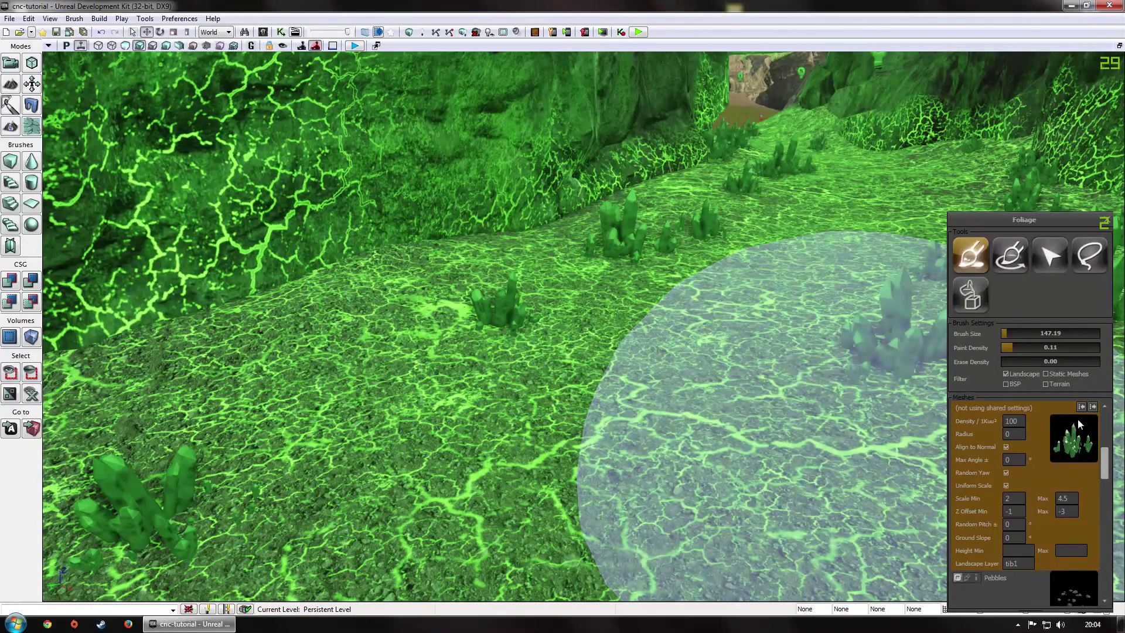
# Restrict the foliage filter to static meshes only and paint SMClump_02 crystals along the tunnel's rock wall.
pyautogui.click(1006, 373)
pyautogui.click(1045, 374)
pyautogui.moveTo(644, 381); pyautogui.dragTo(558, 461, button='right')
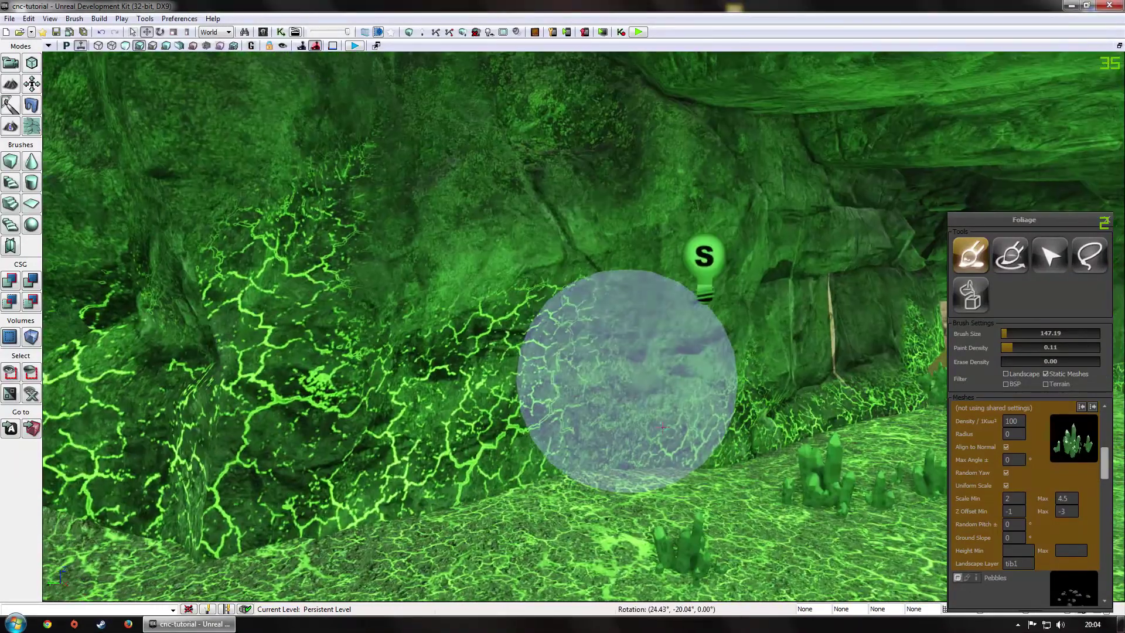
pyautogui.moveTo(498, 433); pyautogui.dragTo(328, 431, button='right')
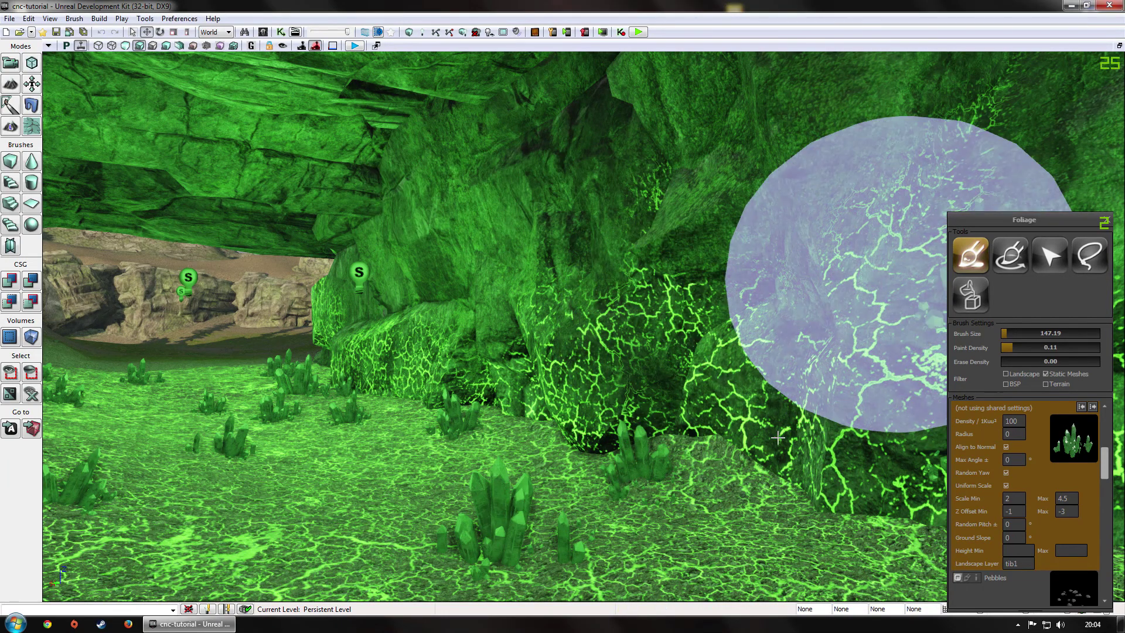
pyautogui.moveTo(669, 369); pyautogui.dragTo(683, 375, button='right')
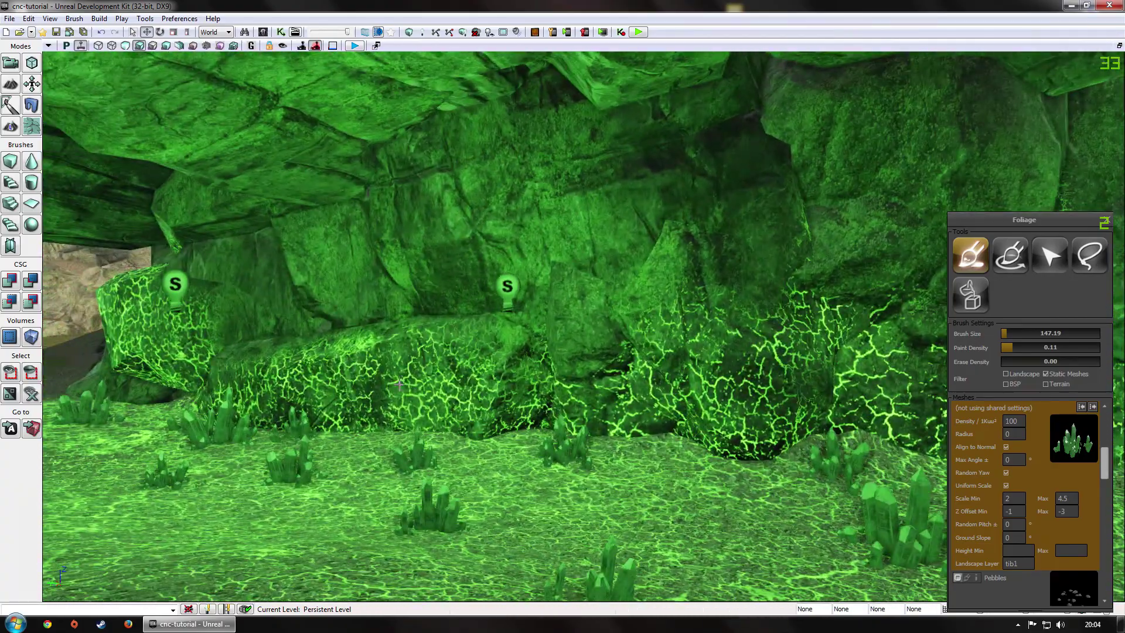
pyautogui.moveTo(387, 405)
pyautogui.mouseDown(button='right')
pyautogui.moveTo(394, 398)
pyautogui.moveTo(393, 410)
pyautogui.mouseUp(button='right')
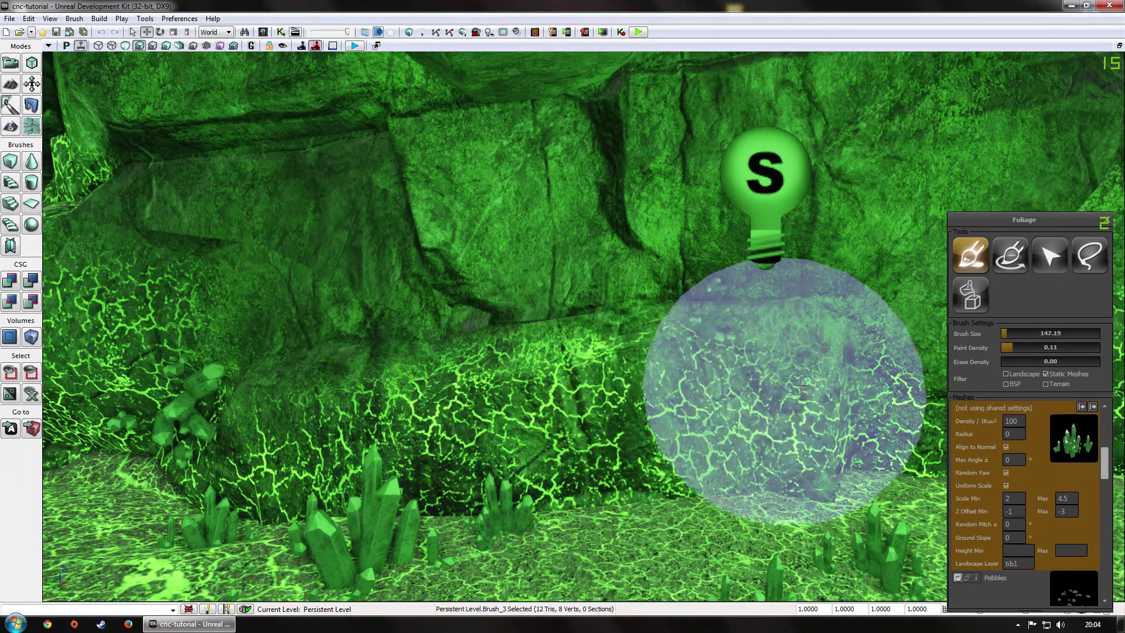
# Paint more crystals on the tiberium-veined wall rocks back toward the tunnel entrance.
pyautogui.moveTo(780, 386)
pyautogui.keyDown('ctrl'); pyautogui.mouseDown()
pyautogui.moveTo(808, 387)
pyautogui.moveTo(508, 410)
pyautogui.moveTo(865, 391)
pyautogui.mouseUp(); pyautogui.keyUp('ctrl')
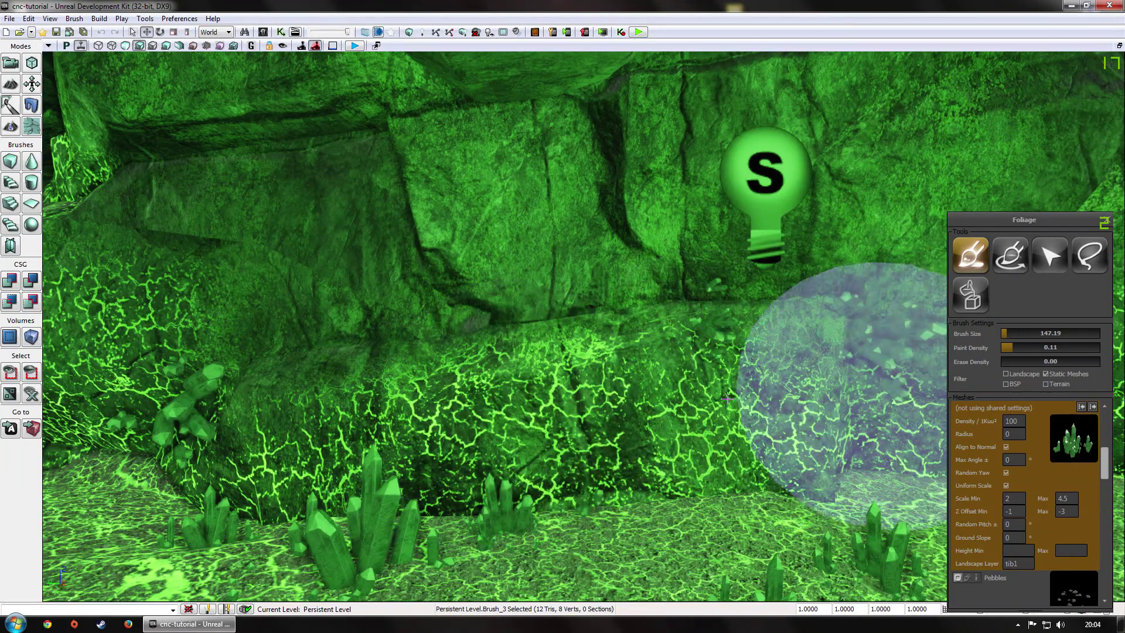
pyautogui.moveTo(865, 391)
pyautogui.mouseDown(button='right')
pyautogui.moveTo(354, 359)
pyautogui.moveTo(445, 363)
pyautogui.moveTo(637, 404)
pyautogui.mouseUp(button='right')
pyautogui.moveTo(637, 404)
pyautogui.keyDown('ctrl'); pyautogui.mouseDown()
pyautogui.moveTo(652, 204)
pyautogui.moveTo(727, 402)
pyautogui.mouseUp(); pyautogui.keyUp('ctrl')
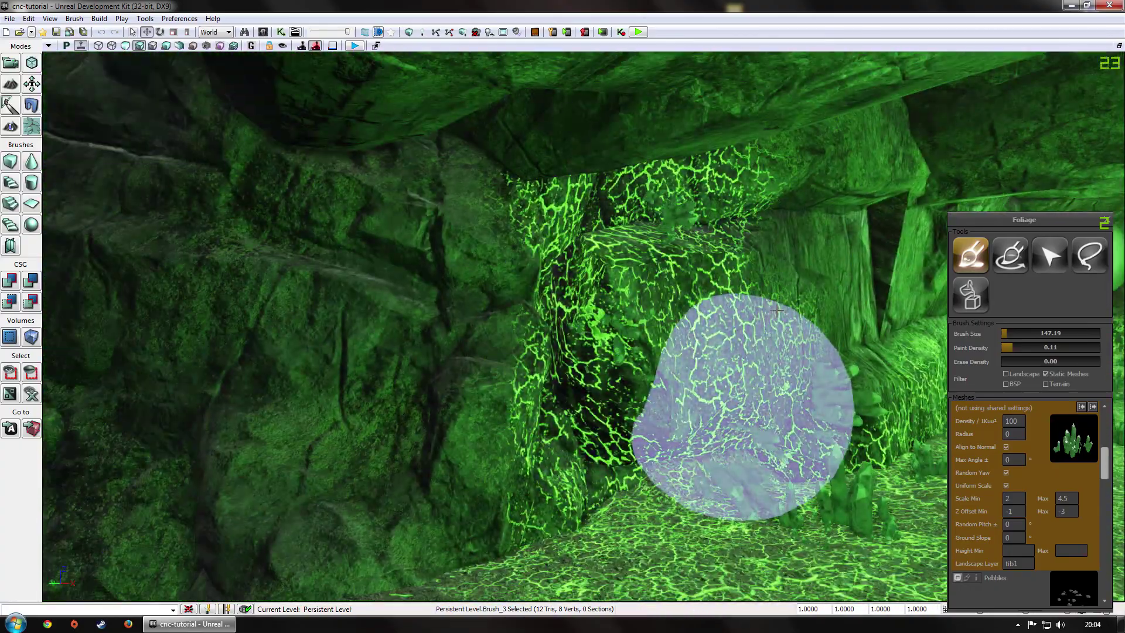
pyautogui.keyDown('ctrl'); pyautogui.moveTo(776, 310); pyautogui.dragTo(775, 307); pyautogui.keyUp('ctrl')
pyautogui.moveTo(775, 306)
pyautogui.mouseDown(button='right')
pyautogui.moveTo(867, 352)
pyautogui.moveTo(807, 327)
pyautogui.mouseUp(button='right')
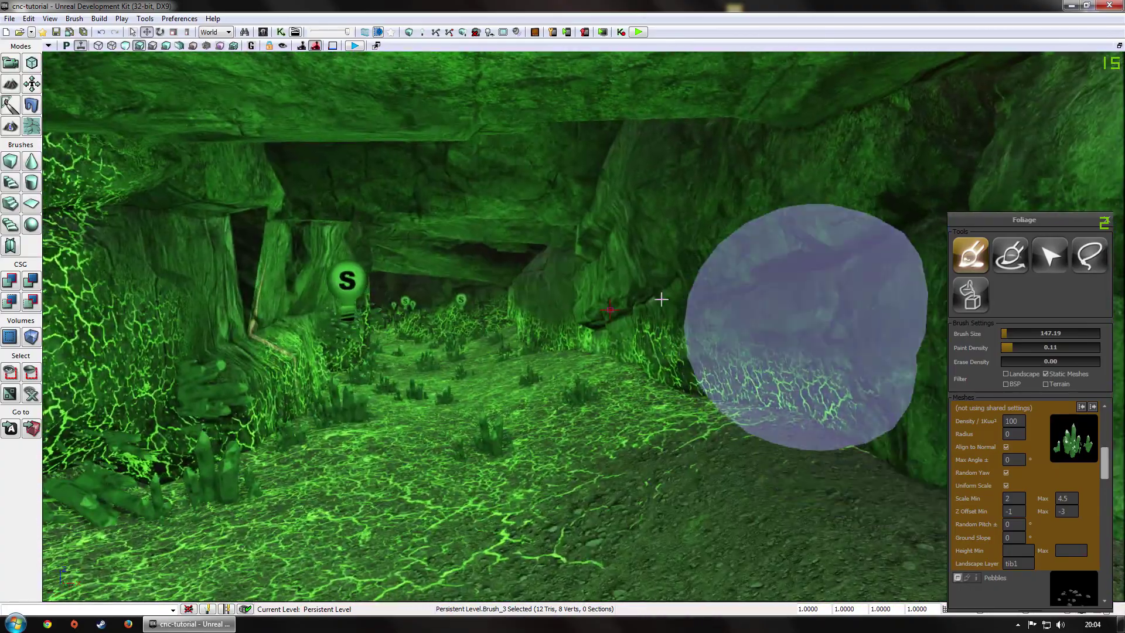
# Paint SMClump_02 crystals on the opposite tunnel wall, working through to the far exit.
pyautogui.moveTo(616, 367); pyautogui.dragTo(557, 319, button='right')
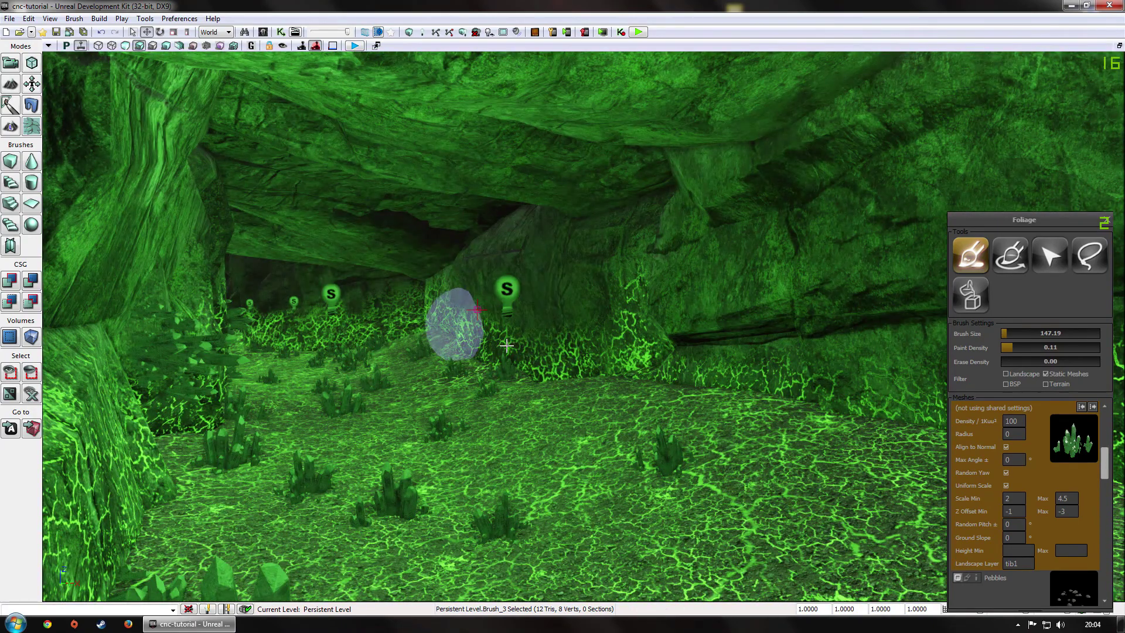
pyautogui.moveTo(642, 425); pyautogui.dragTo(565, 453)
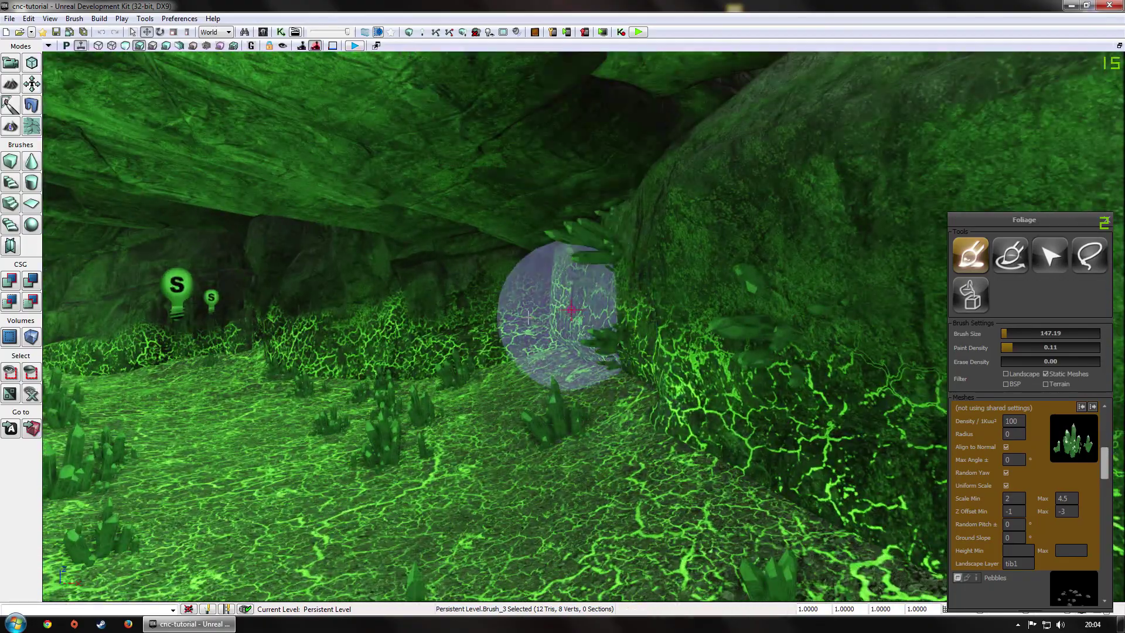
pyautogui.moveTo(522, 531); pyautogui.dragTo(464, 447)
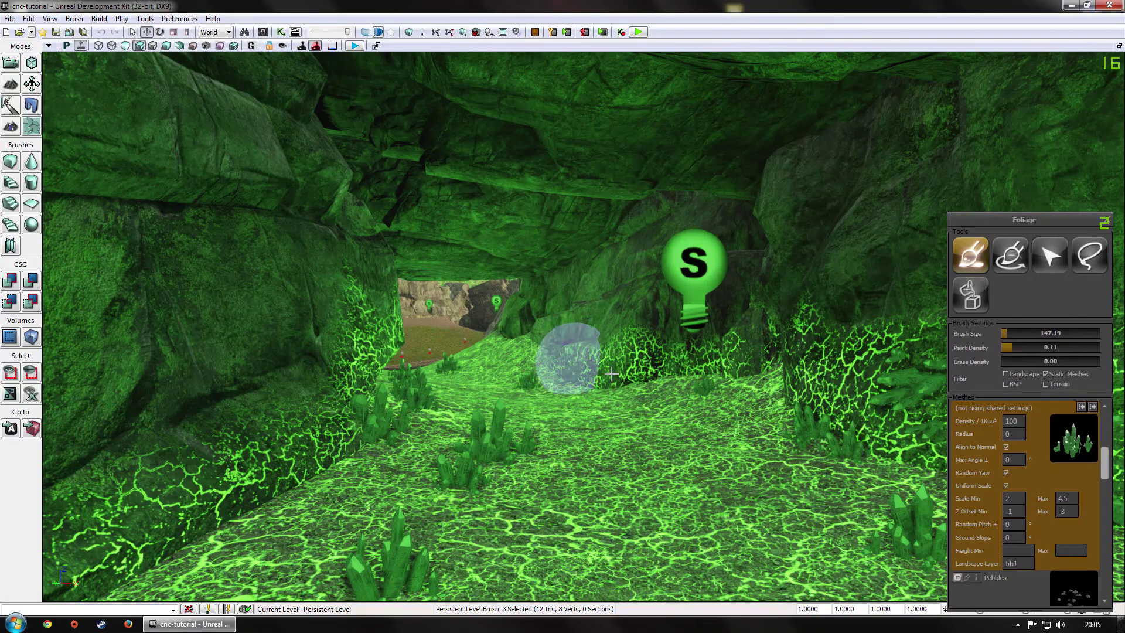
pyautogui.moveTo(668, 375)
pyautogui.mouseDown()
pyautogui.moveTo(635, 390)
pyautogui.moveTo(618, 268)
pyautogui.moveTo(645, 96)
pyautogui.moveTo(622, 67)
pyautogui.mouseUp()
# Set SMClump_02's scale to 0.5 minimum and 1 maximum, and switch the foliage filter to landscape only.
pyautogui.moveTo(653, 439)
pyautogui.mouseDown()
pyautogui.moveTo(642, 387)
pyautogui.moveTo(653, 439)
pyautogui.mouseUp()
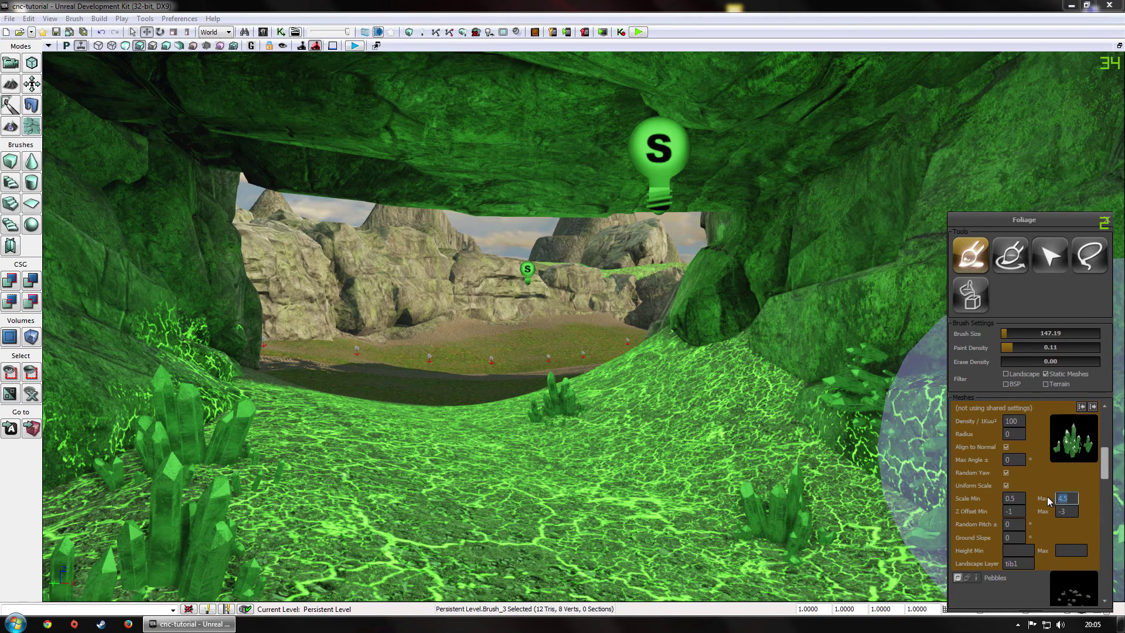
pyautogui.moveTo(750, 518); pyautogui.dragTo(635, 408)
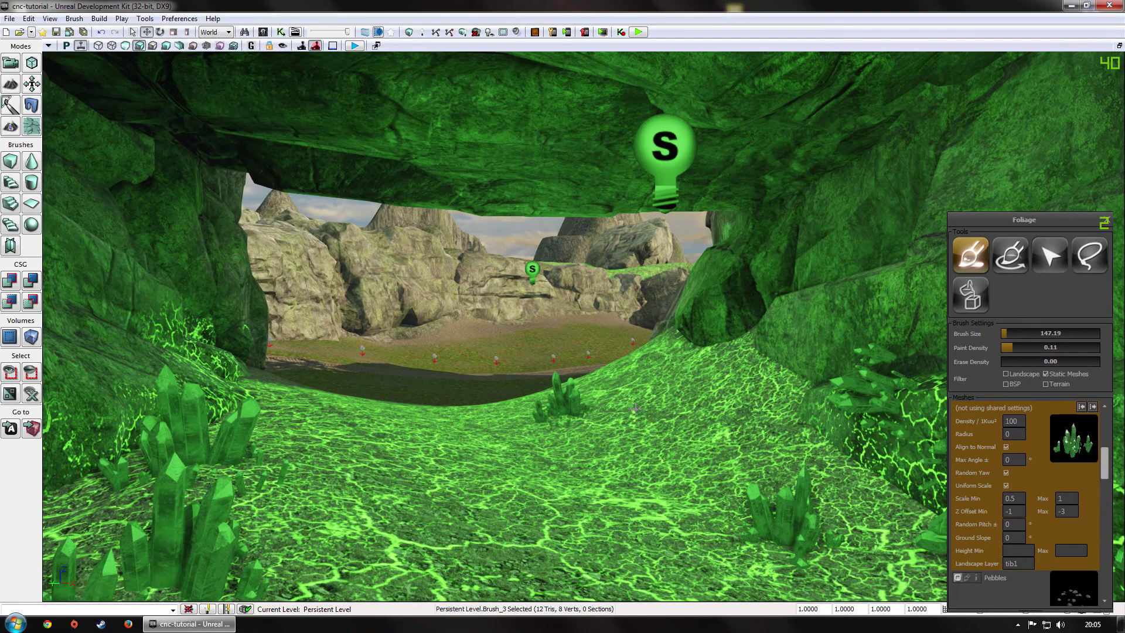
pyautogui.moveTo(853, 447); pyautogui.dragTo(444, 471)
pyautogui.click(1007, 375)
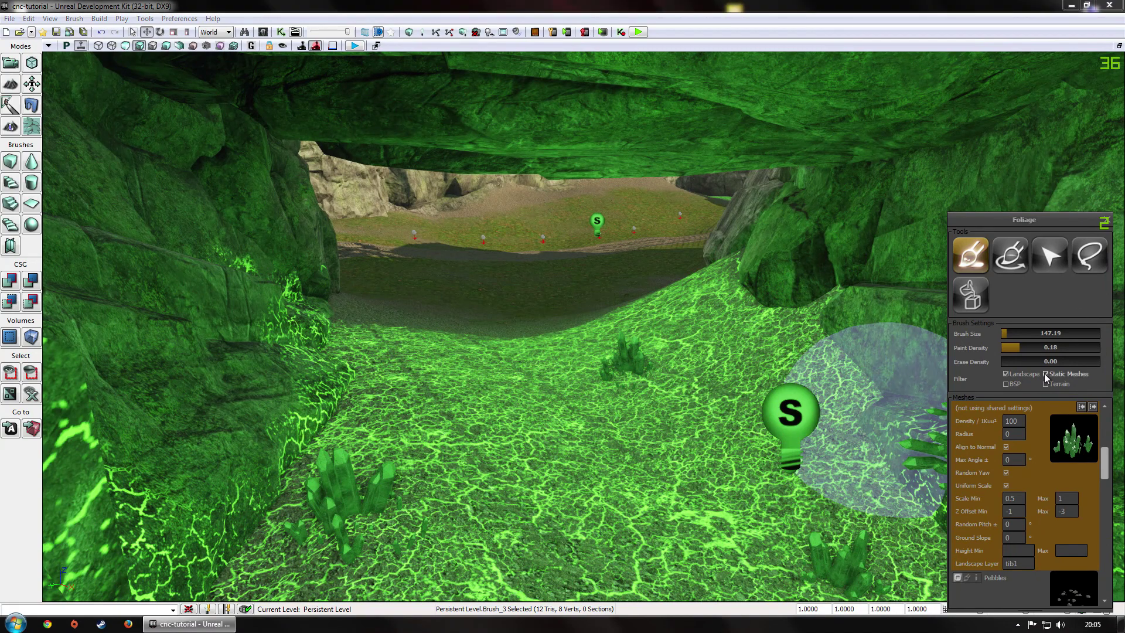
# Raise the paint density to 0.41 and paint small crystals between the large ones along the whole tunnel floor.
pyautogui.moveTo(363, 373)
pyautogui.keyDown('ctrl'); pyautogui.mouseDown()
pyautogui.moveTo(607, 363)
pyautogui.moveTo(745, 509)
pyautogui.moveTo(710, 413)
pyautogui.moveTo(749, 306)
pyautogui.mouseUp(); pyautogui.keyUp('ctrl')
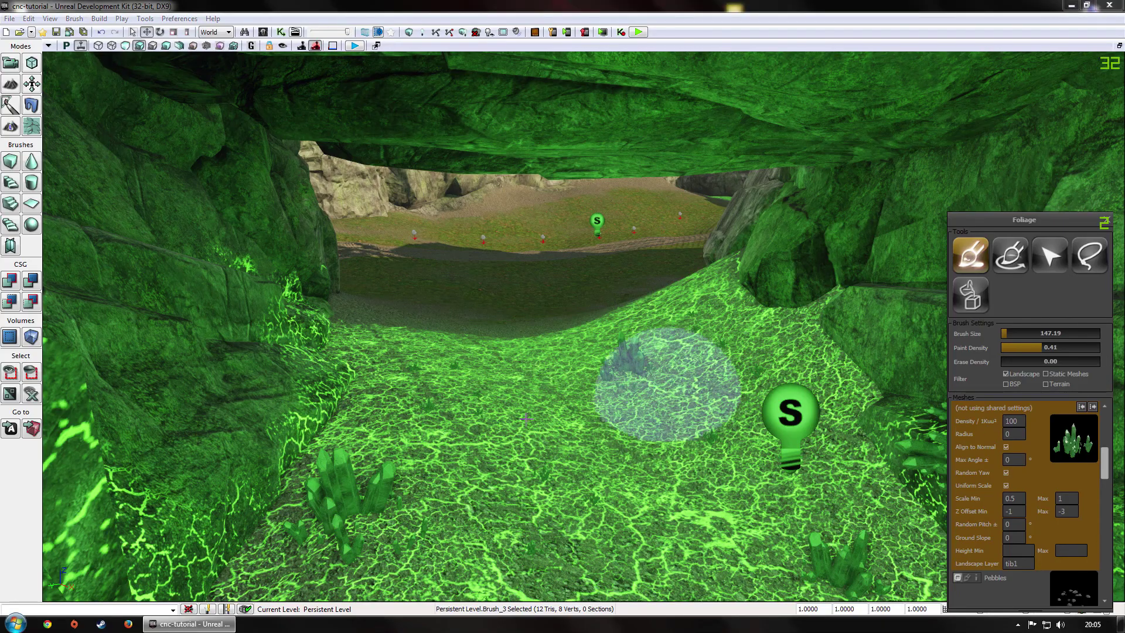
pyautogui.moveTo(617, 365); pyautogui.dragTo(637, 550)
pyautogui.moveTo(613, 334)
pyautogui.keyDown('ctrl'); pyautogui.mouseDown()
pyautogui.moveTo(729, 457)
pyautogui.moveTo(827, 500)
pyautogui.moveTo(666, 439)
pyautogui.moveTo(656, 410)
pyautogui.moveTo(674, 469)
pyautogui.moveTo(614, 443)
pyautogui.moveTo(592, 539)
pyautogui.moveTo(820, 556)
pyautogui.moveTo(843, 574)
pyautogui.mouseUp(); pyautogui.keyUp('ctrl')
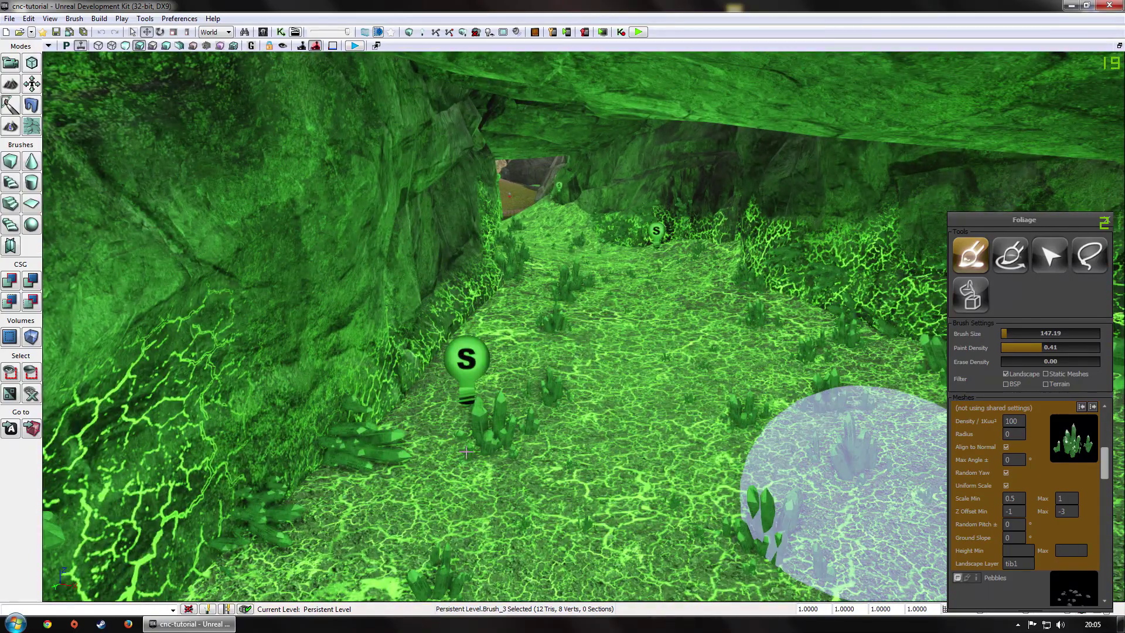
pyautogui.moveTo(465, 451)
pyautogui.mouseDown()
pyautogui.moveTo(465, 433)
pyautogui.moveTo(528, 463)
pyautogui.moveTo(527, 504)
pyautogui.mouseUp()
pyautogui.moveTo(572, 155); pyautogui.dragTo(632, 155)
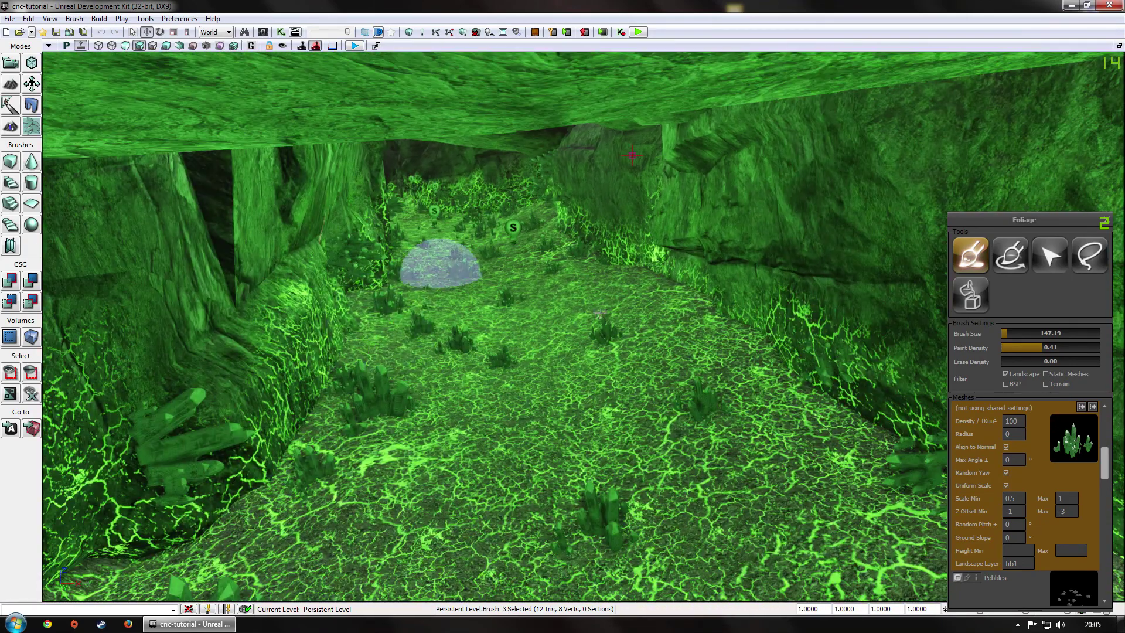
pyautogui.moveTo(543, 459); pyautogui.dragTo(562, 448)
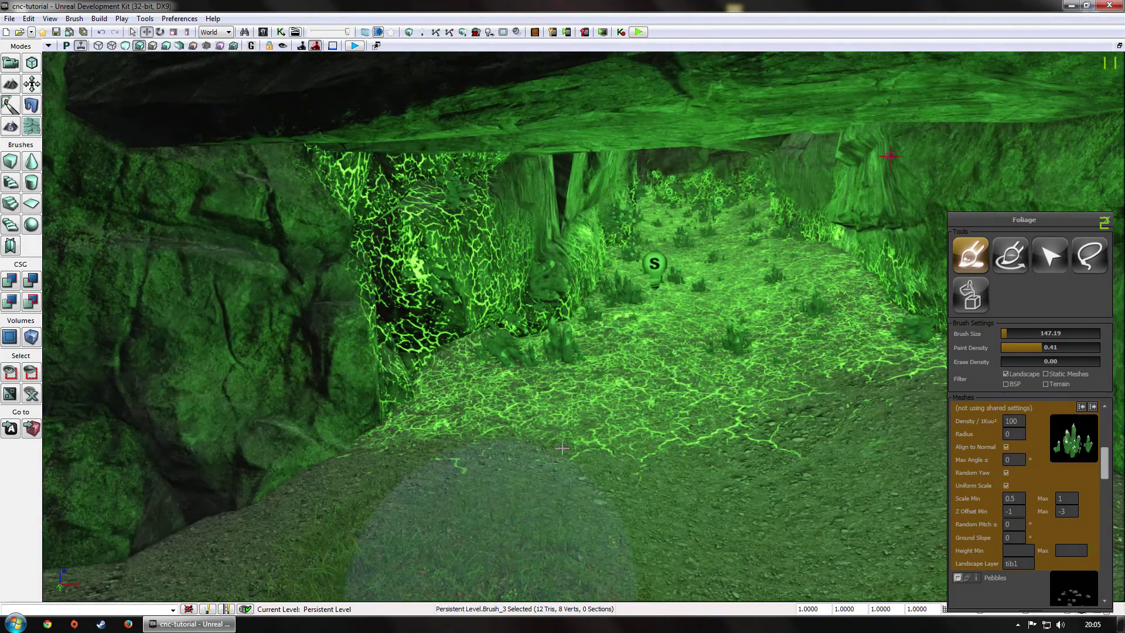
# Restrict the foliage filter to static meshes only and lower the paint density to 0.06.
pyautogui.click(1006, 374)
pyautogui.click(1046, 374)
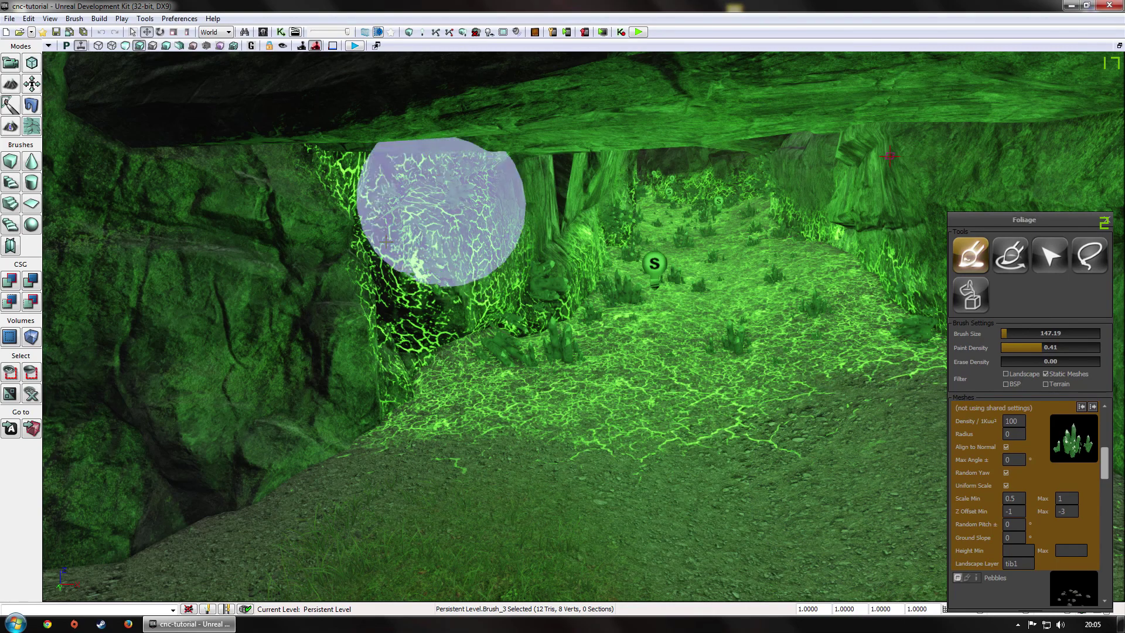
pyautogui.moveTo(1036, 345); pyautogui.dragTo(1007, 346)
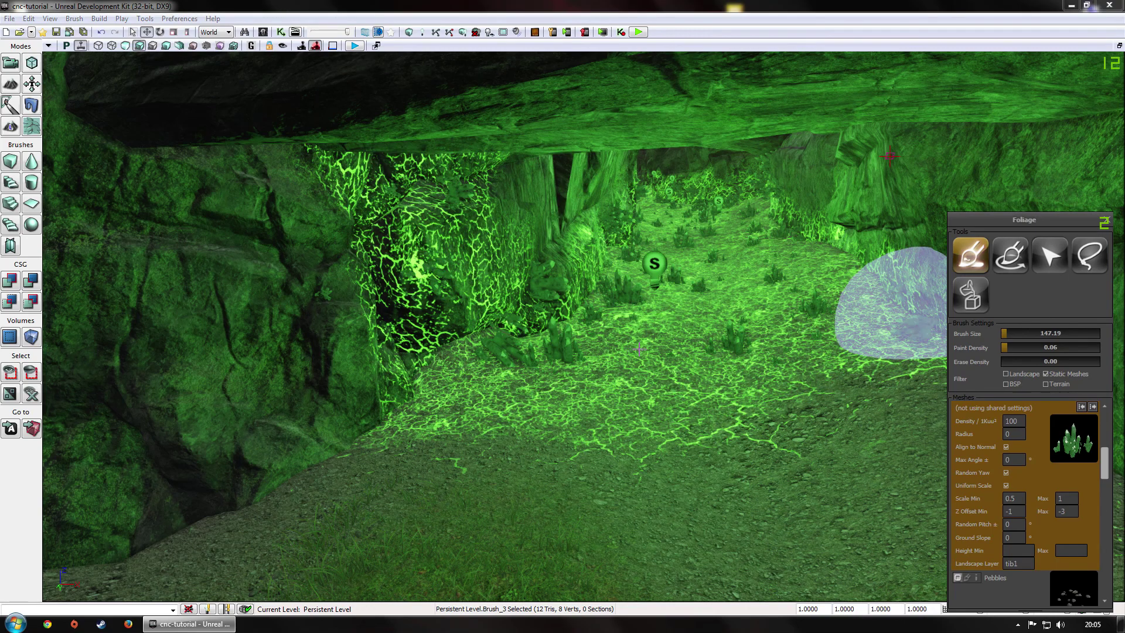
# Paint sparse small crystals on the tiberium-veined rocks along the first tunnel wall.
pyautogui.moveTo(902, 299); pyautogui.dragTo(973, 297, button='right')
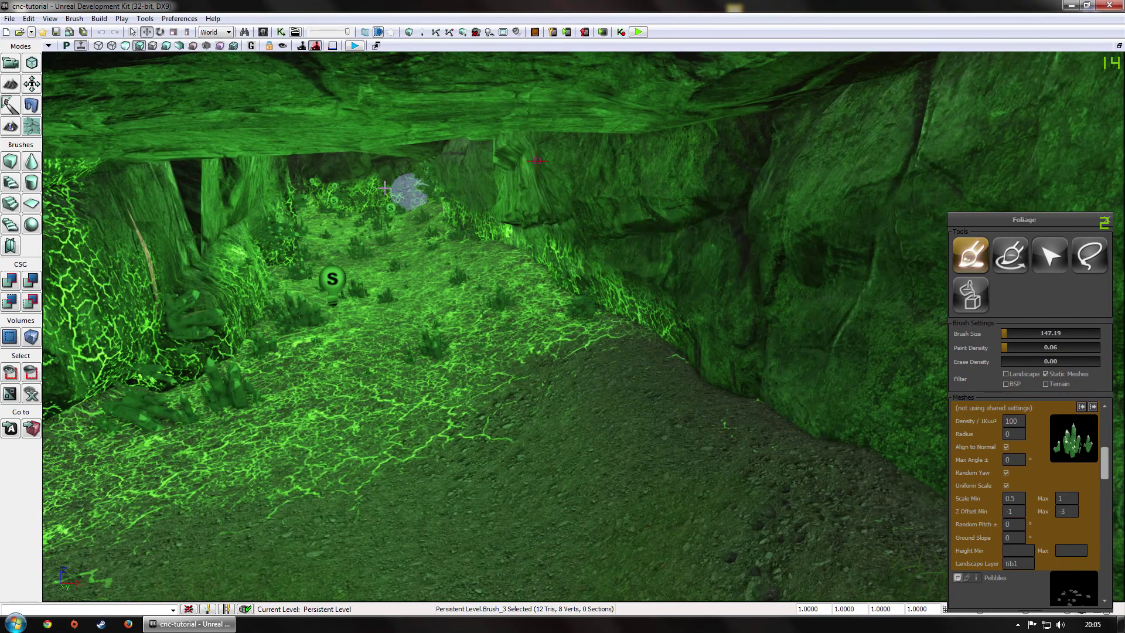
pyautogui.moveTo(437, 257); pyautogui.dragTo(373, 242, button='right')
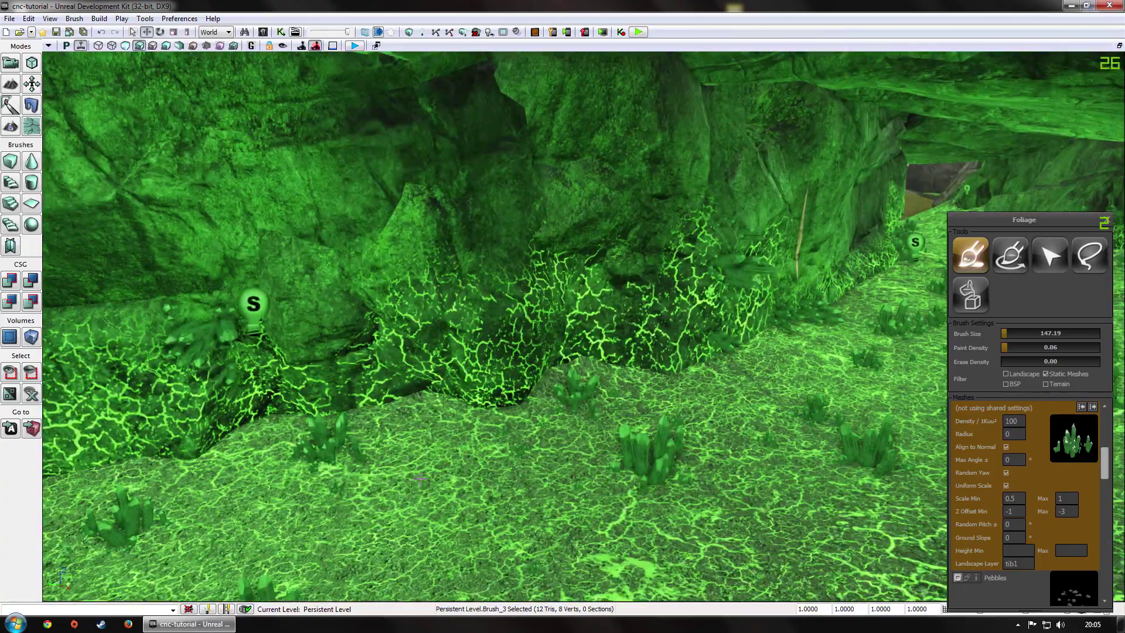
pyautogui.moveTo(421, 479)
pyautogui.mouseDown(button='right')
pyautogui.moveTo(437, 489)
pyautogui.moveTo(430, 479)
pyautogui.mouseUp(button='right')
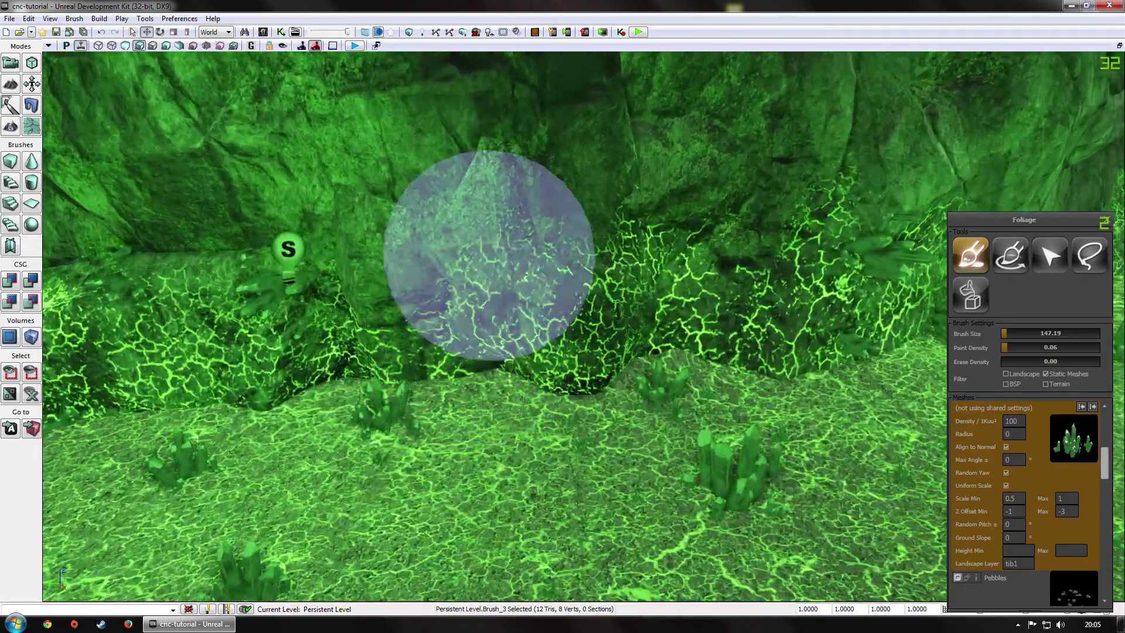
pyautogui.moveTo(95, 363); pyautogui.dragTo(141, 364, button='right')
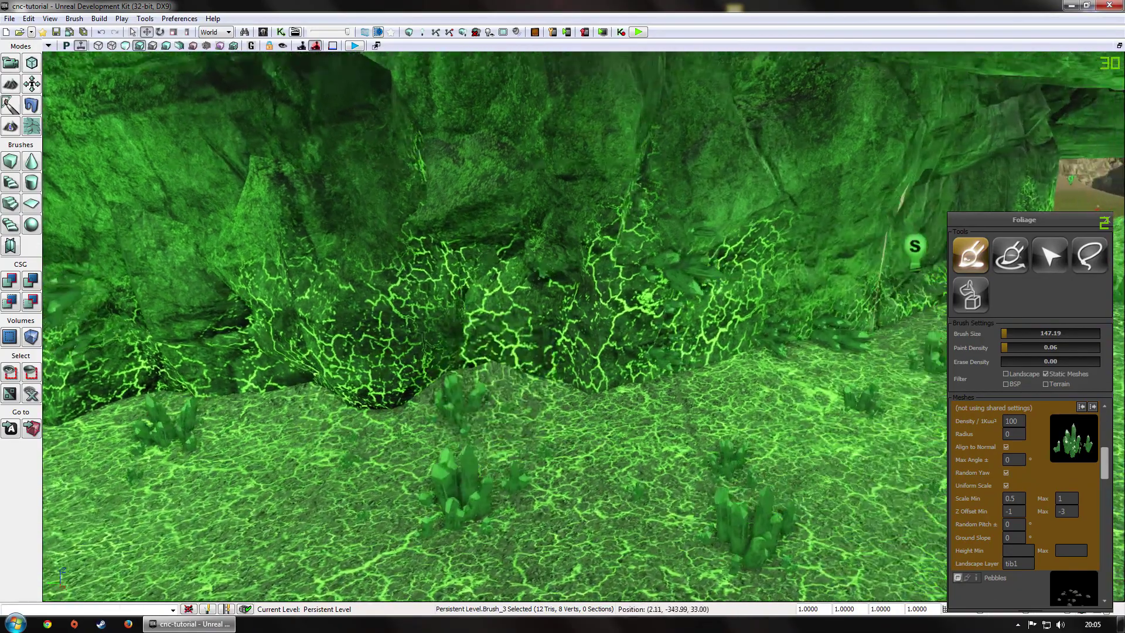
pyautogui.moveTo(498, 353); pyautogui.dragTo(510, 353, button='right')
pyautogui.moveTo(542, 479); pyautogui.dragTo(529, 385, button='right')
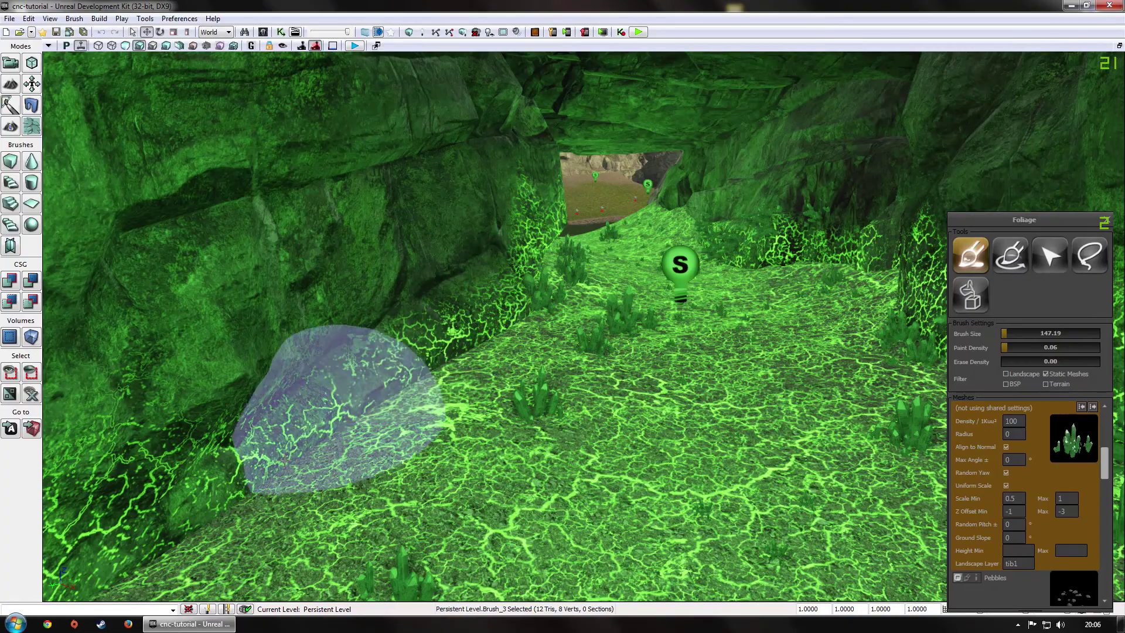
# Continue painting small crystals on the remaining veined wall rocks through the tunnel toward the rock pillar.
pyautogui.moveTo(621, 160); pyautogui.dragTo(368, 261, button='right')
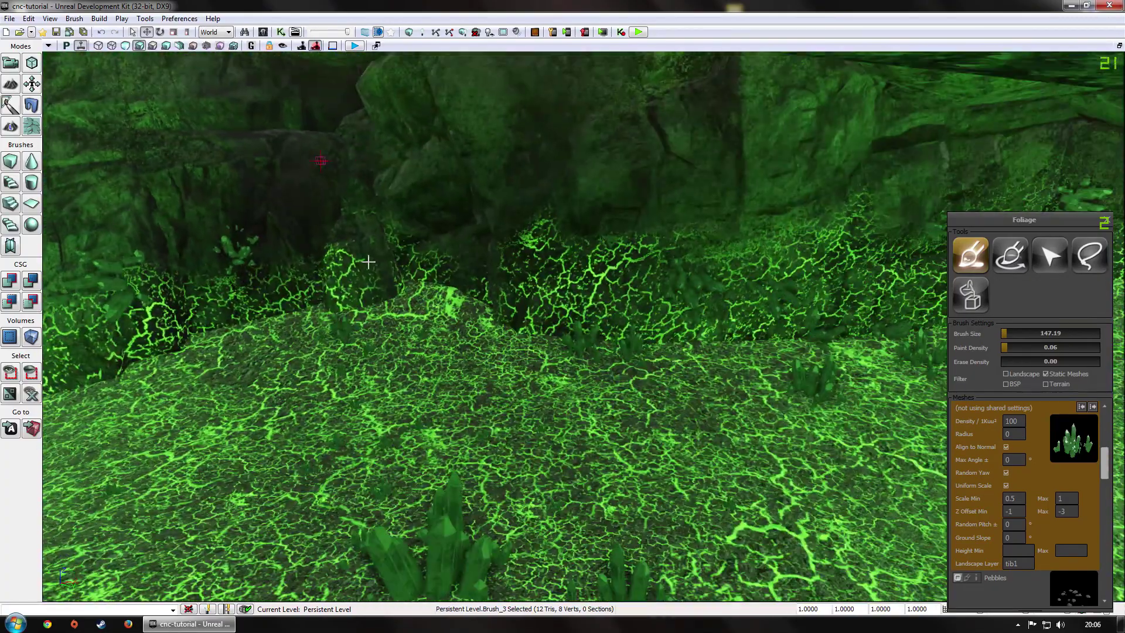
pyautogui.moveTo(681, 315); pyautogui.dragTo(592, 324, button='right')
pyautogui.moveTo(163, 124); pyautogui.dragTo(65, 122, button='right')
pyautogui.moveTo(237, 210); pyautogui.dragTo(256, 207, button='right')
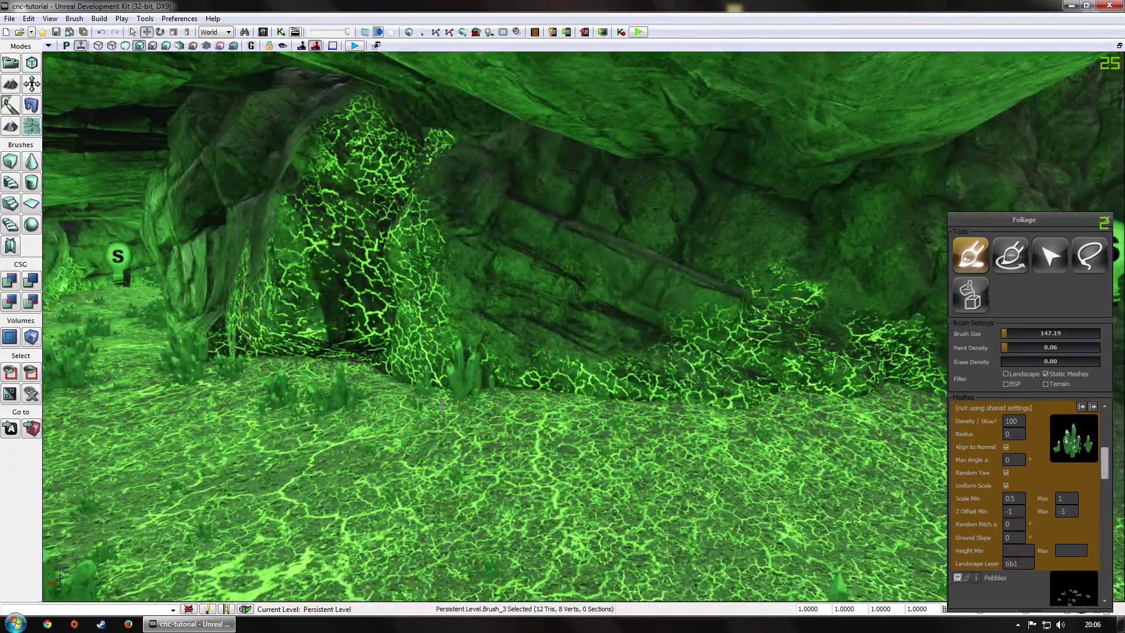
pyautogui.moveTo(441, 405); pyautogui.dragTo(623, 202, button='right')
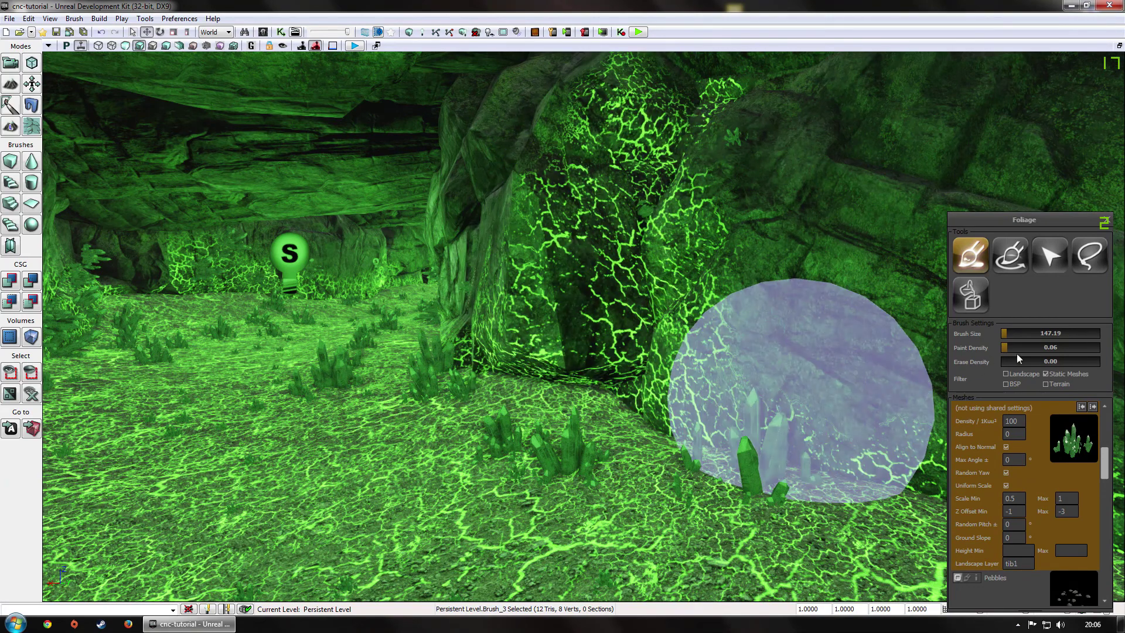
# Raise the paint density to 0.28 and paint more small crystals on the veined pillar and neighbouring wall rocks.
pyautogui.moveTo(1015, 349); pyautogui.dragTo(1036, 350)
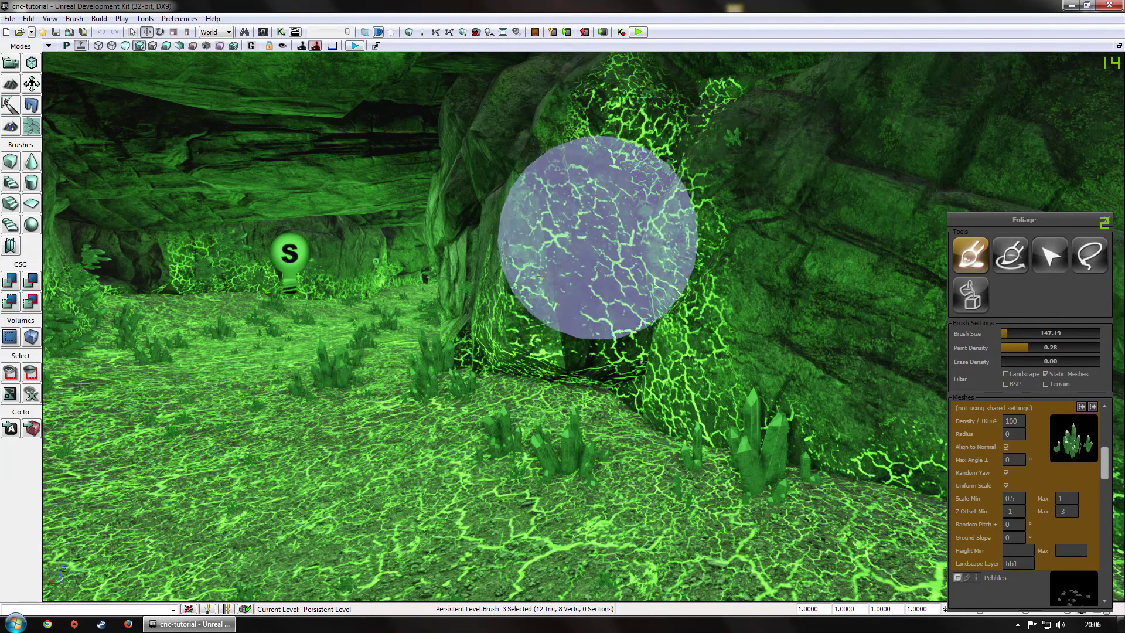
pyautogui.moveTo(529, 404); pyautogui.dragTo(615, 460, button='right')
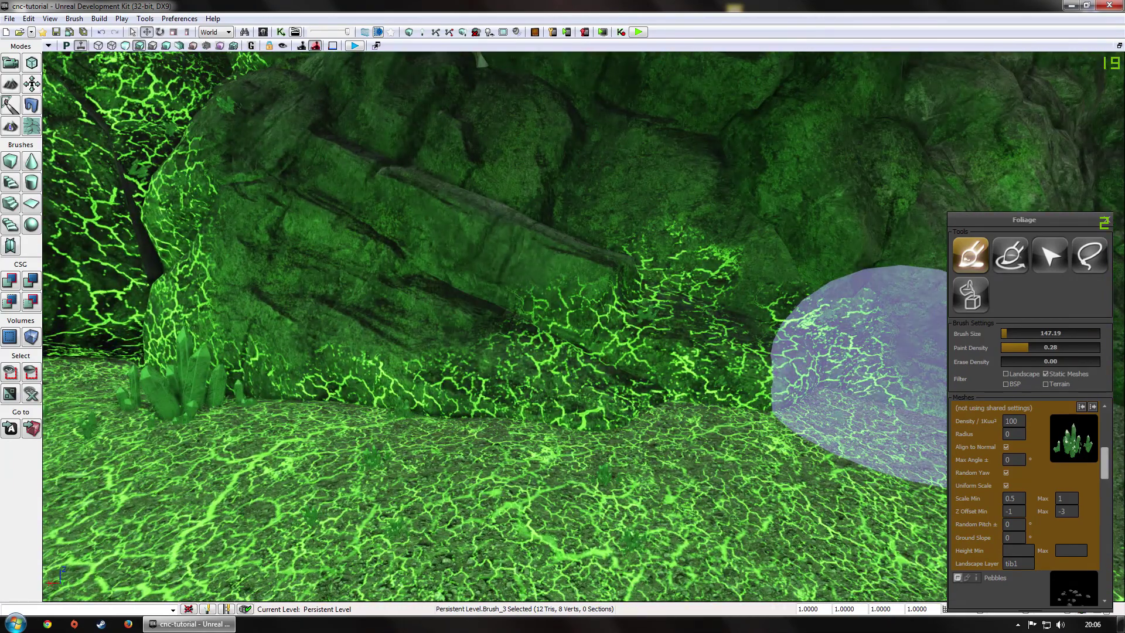
pyautogui.moveTo(890, 372)
pyautogui.mouseDown(button='right')
pyautogui.moveTo(937, 372)
pyautogui.moveTo(671, 471)
pyautogui.mouseUp(button='right')
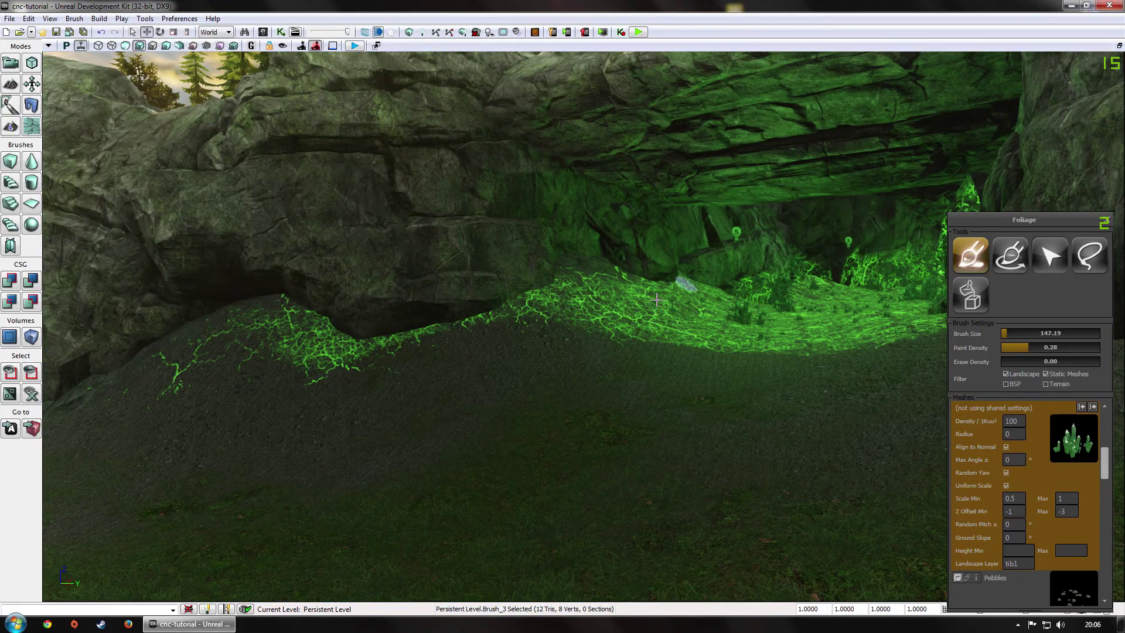
# Set SMClump_02's minimum scale to 3 and paint large crystals on the landscape's veined ground at the tunnel entrance.
pyautogui.click(1014, 498)
pyautogui.write('3')
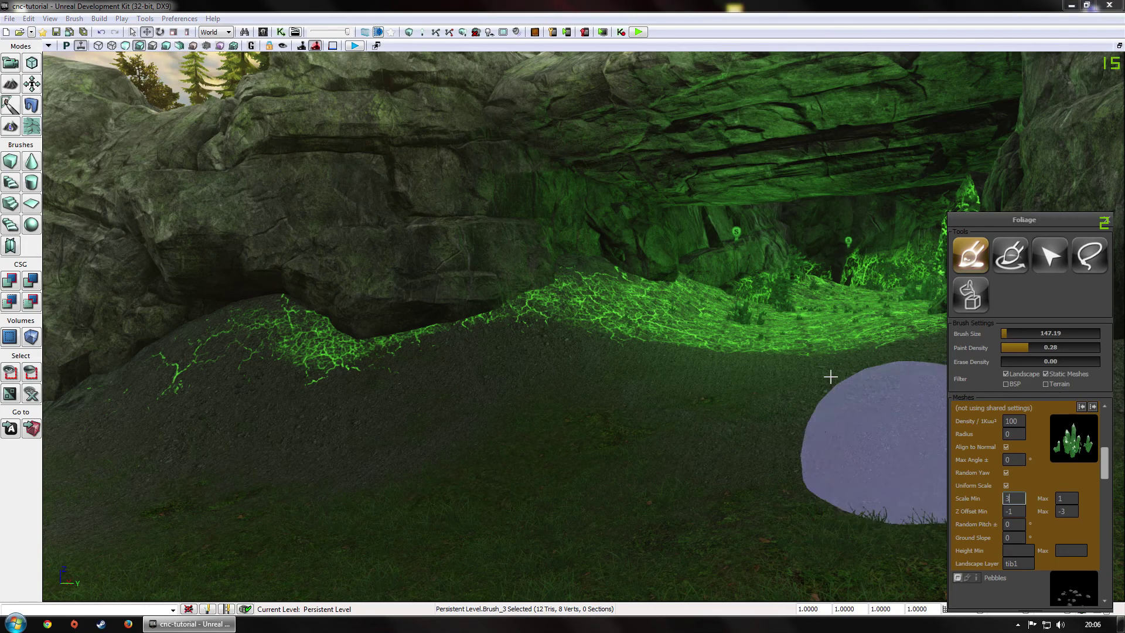
pyautogui.moveTo(763, 281); pyautogui.dragTo(761, 236, button='right')
pyautogui.keyDown('ctrl'); pyautogui.click(643, 355); pyautogui.keyUp('ctrl')
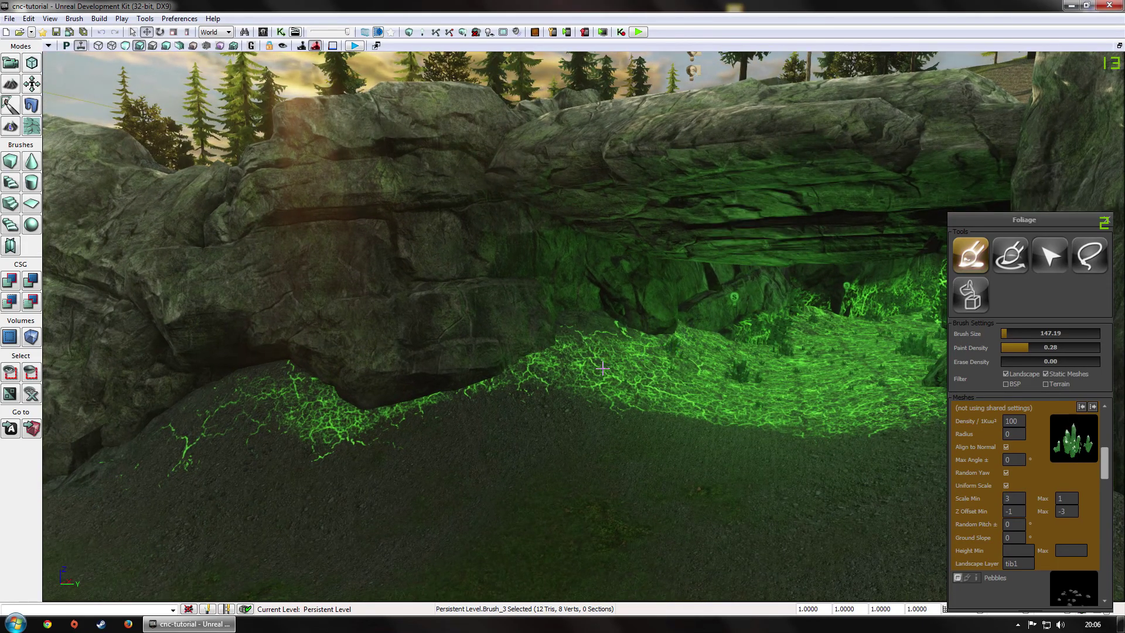
pyautogui.keyDown('ctrl'); pyautogui.click(641, 357); pyautogui.keyUp('ctrl')
pyautogui.keyDown('ctrl'); pyautogui.click(857, 433); pyautogui.keyUp('ctrl')
pyautogui.moveTo(664, 421); pyautogui.dragTo(641, 438, button='right')
pyautogui.moveTo(606, 346); pyautogui.dragTo(703, 316, button='right')
pyautogui.keyDown('ctrl'); pyautogui.click(767, 478); pyautogui.keyUp('ctrl')
pyautogui.keyDown('ctrl'); pyautogui.click(777, 371); pyautogui.keyUp('ctrl')
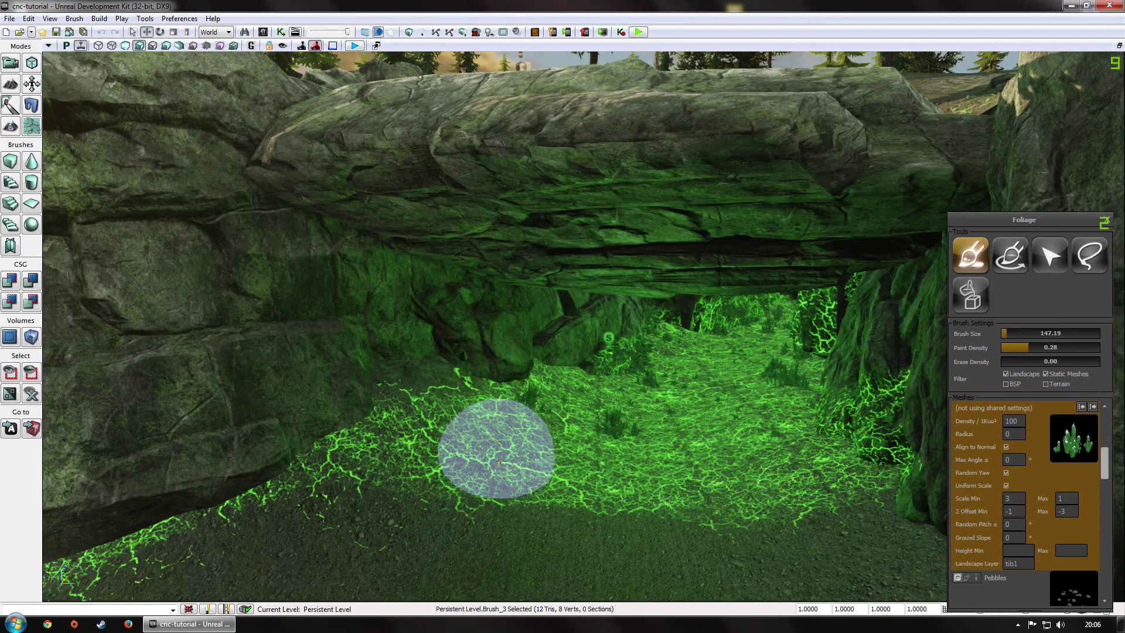
# Lower the paint density to 0.06 and paint scattered large crystals from the tunnel entrance along the tunnel floor.
pyautogui.moveTo(1025, 348); pyautogui.dragTo(1007, 348)
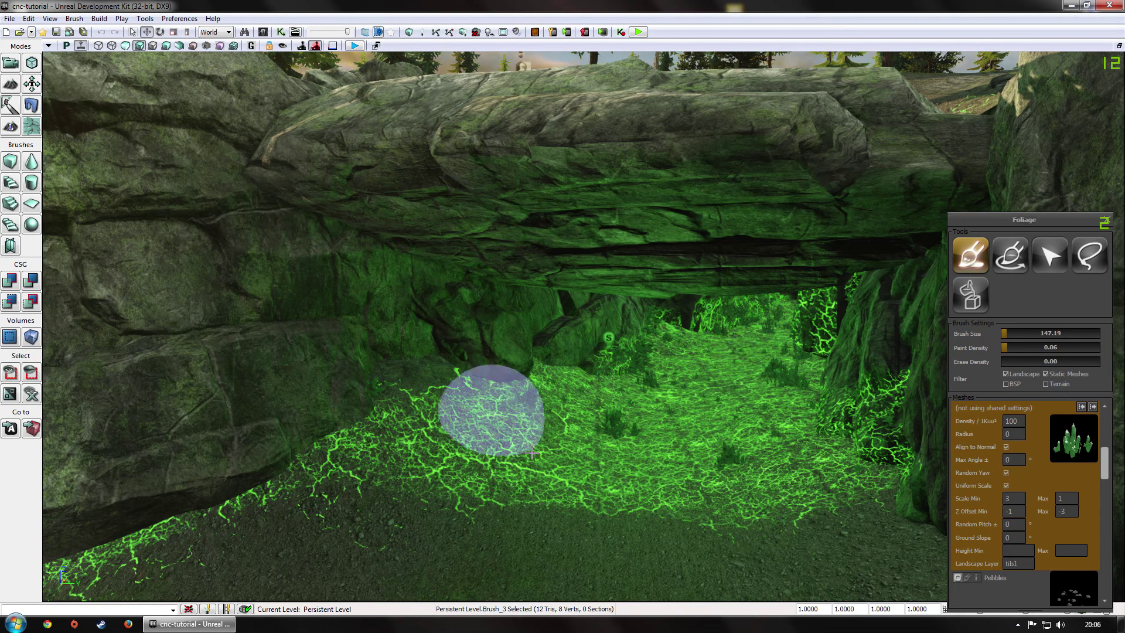
pyautogui.moveTo(608, 464)
pyautogui.mouseDown(button='right')
pyautogui.moveTo(544, 527)
pyautogui.moveTo(515, 447)
pyautogui.mouseUp(button='right')
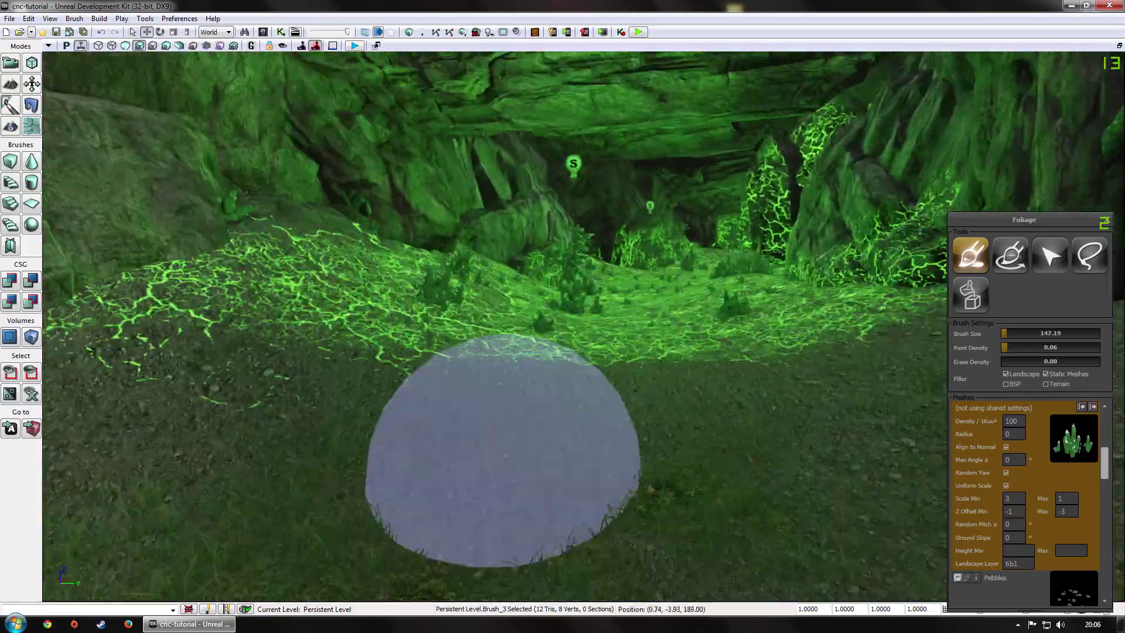
pyautogui.moveTo(514, 447)
pyautogui.mouseDown()
pyautogui.moveTo(548, 70)
pyautogui.moveTo(514, 57)
pyautogui.moveTo(534, 56)
pyautogui.mouseUp()
pyautogui.moveTo(550, 246)
pyautogui.mouseDown()
pyautogui.moveTo(531, 111)
pyautogui.moveTo(582, 88)
pyautogui.moveTo(591, 65)
pyautogui.moveTo(633, 164)
pyautogui.mouseUp()
pyautogui.moveTo(633, 164); pyautogui.dragTo(584, 570, button='right')
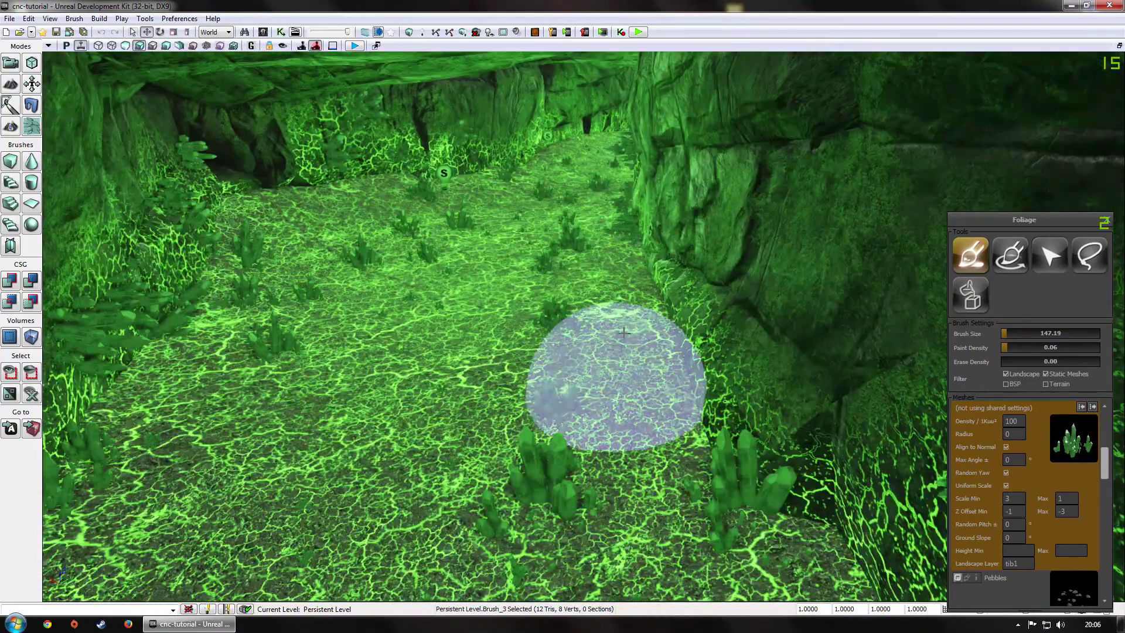
pyautogui.moveTo(620, 381)
pyautogui.keyDown('ctrl'); pyautogui.mouseDown()
pyautogui.moveTo(658, 276)
pyautogui.moveTo(276, 384)
pyautogui.moveTo(156, 549)
pyautogui.mouseUp(); pyautogui.keyUp('ctrl')
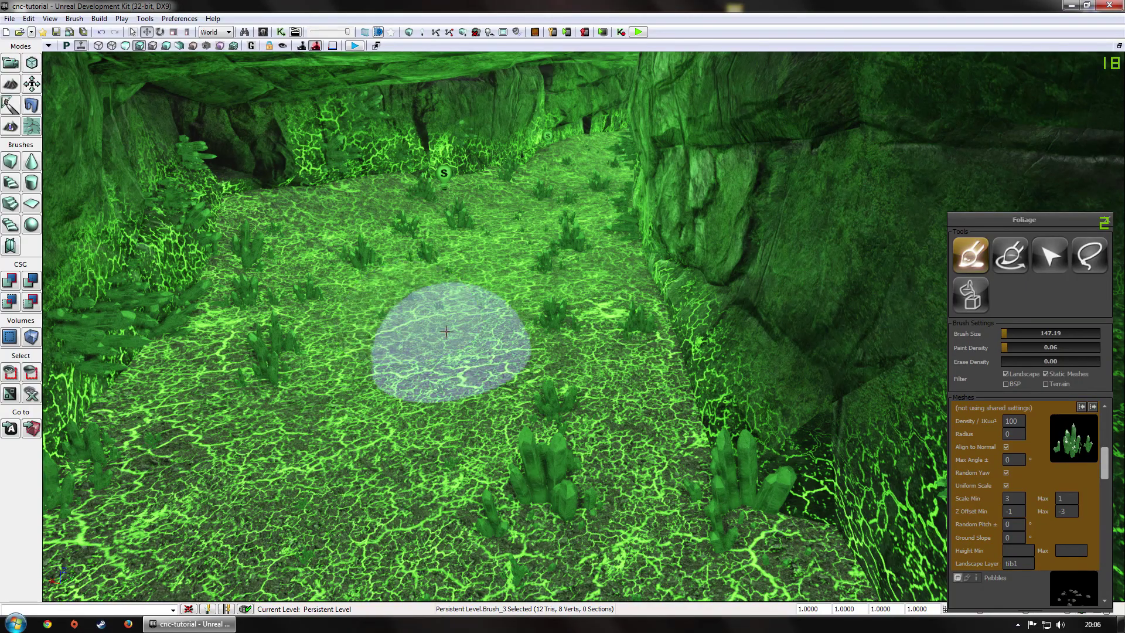
# Paint large crystals over the tiberium strip below the cliff beside the tire-tracked dirt road.
pyautogui.moveTo(451, 349)
pyautogui.mouseDown()
pyautogui.moveTo(411, 234)
pyautogui.moveTo(445, 317)
pyautogui.mouseUp()
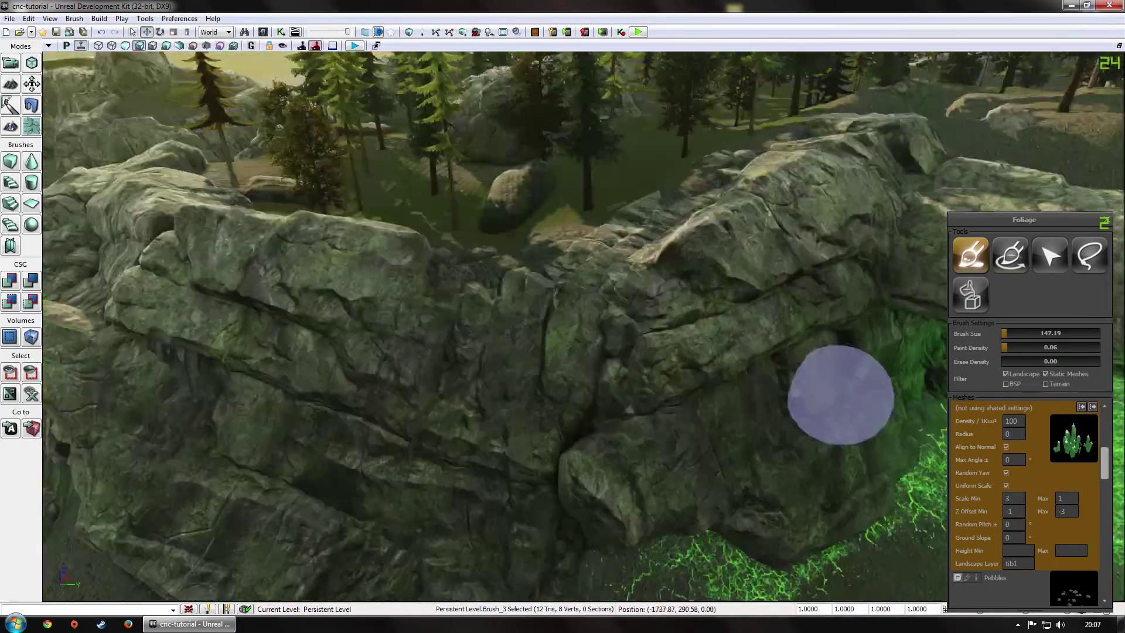
pyautogui.moveTo(700, 291); pyautogui.dragTo(700, 291)
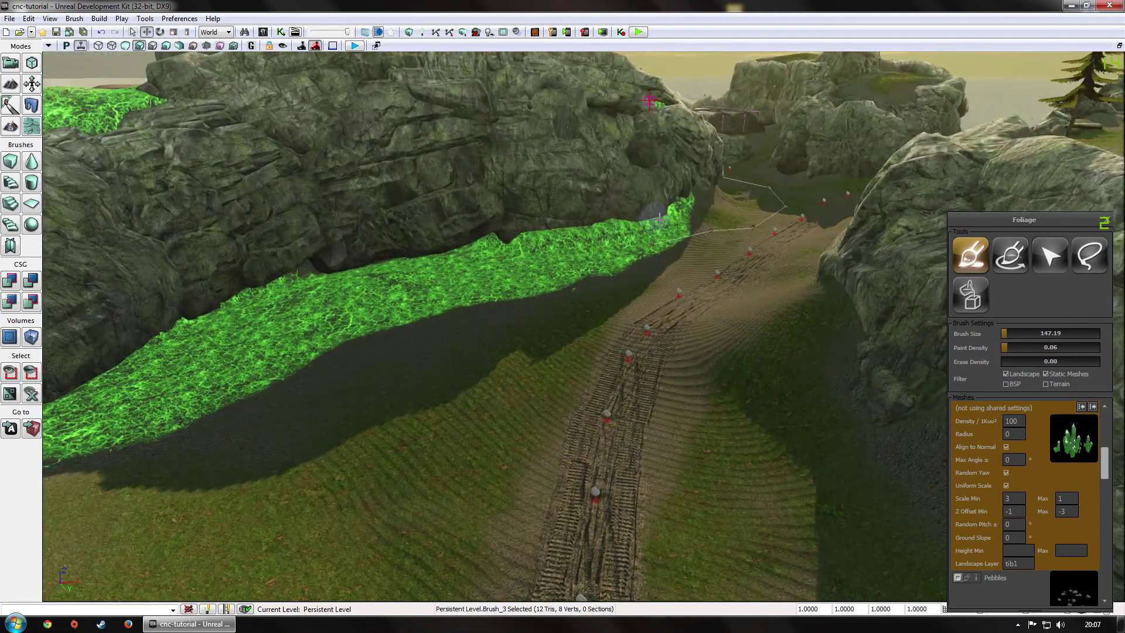
pyautogui.moveTo(659, 220)
pyautogui.mouseDown()
pyautogui.moveTo(673, 221)
pyautogui.moveTo(443, 276)
pyautogui.moveTo(171, 396)
pyautogui.moveTo(132, 378)
pyautogui.moveTo(101, 392)
pyautogui.moveTo(205, 310)
pyautogui.moveTo(598, 235)
pyautogui.moveTo(469, 261)
pyautogui.moveTo(396, 255)
pyautogui.moveTo(83, 417)
pyautogui.moveTo(182, 386)
pyautogui.moveTo(398, 287)
pyautogui.moveTo(665, 228)
pyautogui.moveTo(667, 209)
pyautogui.moveTo(430, 262)
pyautogui.moveTo(322, 331)
pyautogui.moveTo(262, 320)
pyautogui.mouseUp()
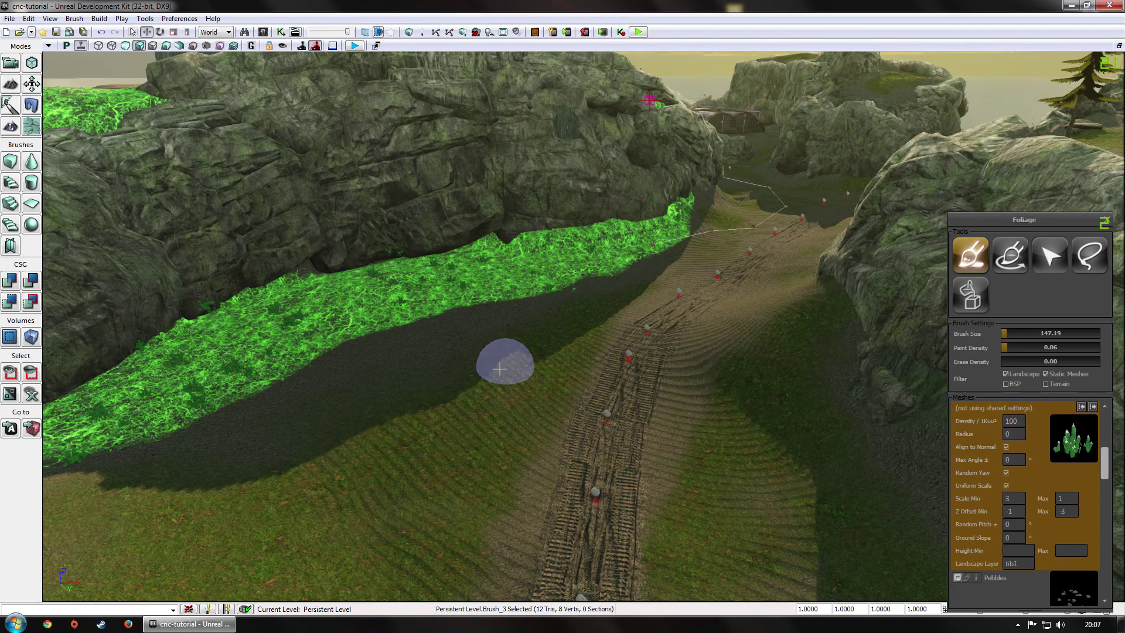
# Set SMClump_02's scale to 2 minimum and 4 maximum, and paint larger crystals along the tiberium strip below the cliff.
pyautogui.moveTo(502, 359)
pyautogui.mouseDown(button='right')
pyautogui.moveTo(112, 381)
pyautogui.moveTo(135, 528)
pyautogui.mouseUp(button='right')
pyautogui.scroll(5, 135, 527)
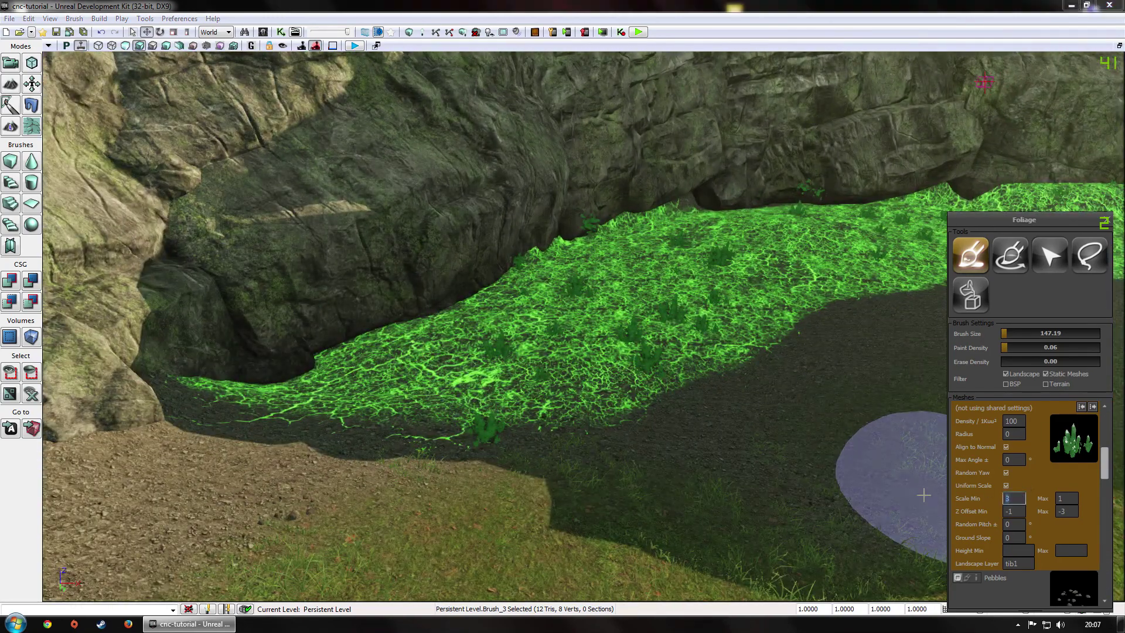
pyautogui.write('2')
pyautogui.press('Tab')
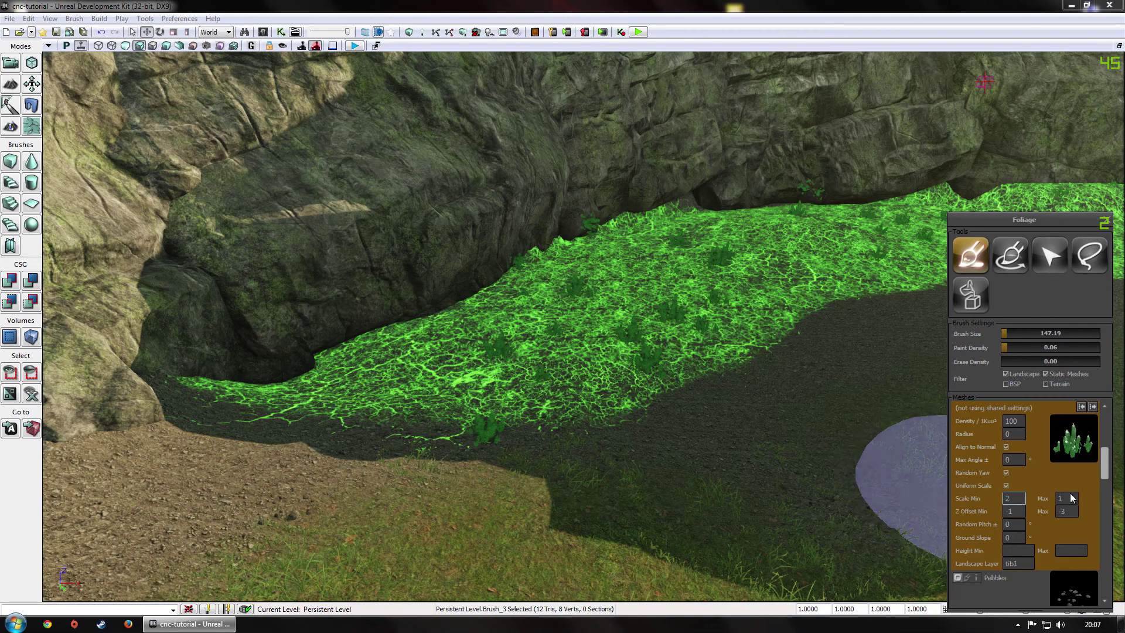
pyautogui.write('4')
pyautogui.moveTo(445, 359)
pyautogui.keyDown('ctrl'); pyautogui.mouseDown()
pyautogui.moveTo(477, 297)
pyautogui.moveTo(970, 197)
pyautogui.mouseUp(); pyautogui.keyUp('ctrl')
pyautogui.moveTo(565, 353); pyautogui.dragTo(581, 342, button='right')
pyautogui.moveTo(716, 237); pyautogui.dragTo(671, 242, button='right')
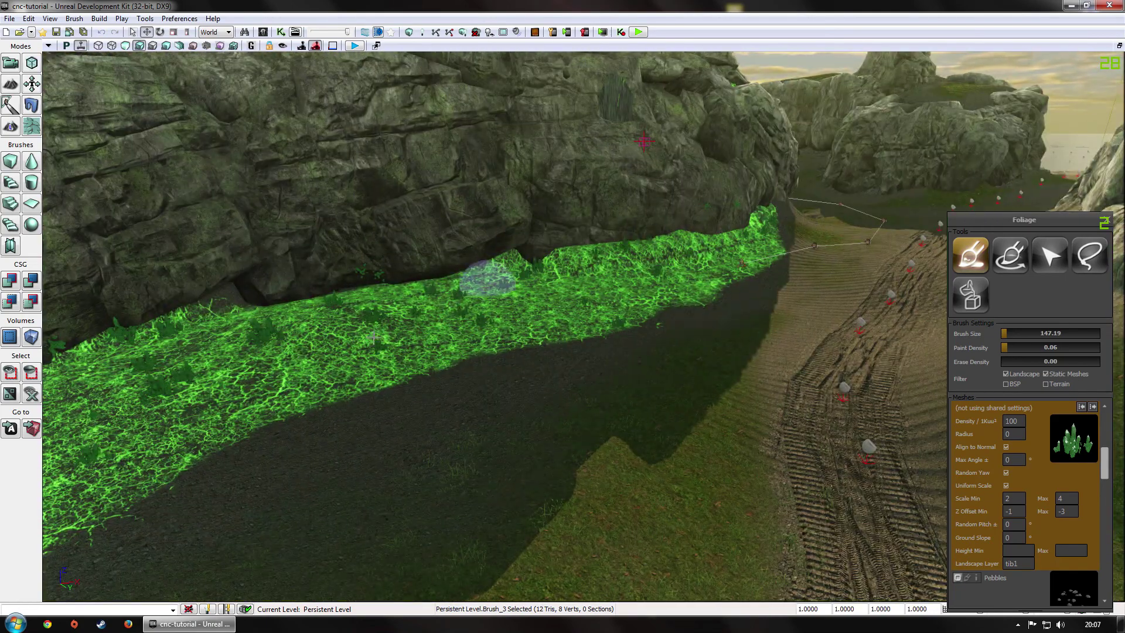
# Leave foliage painting and inspect the crystals along the tiberium strip from several viewpoints.
pyautogui.click(1105, 221)
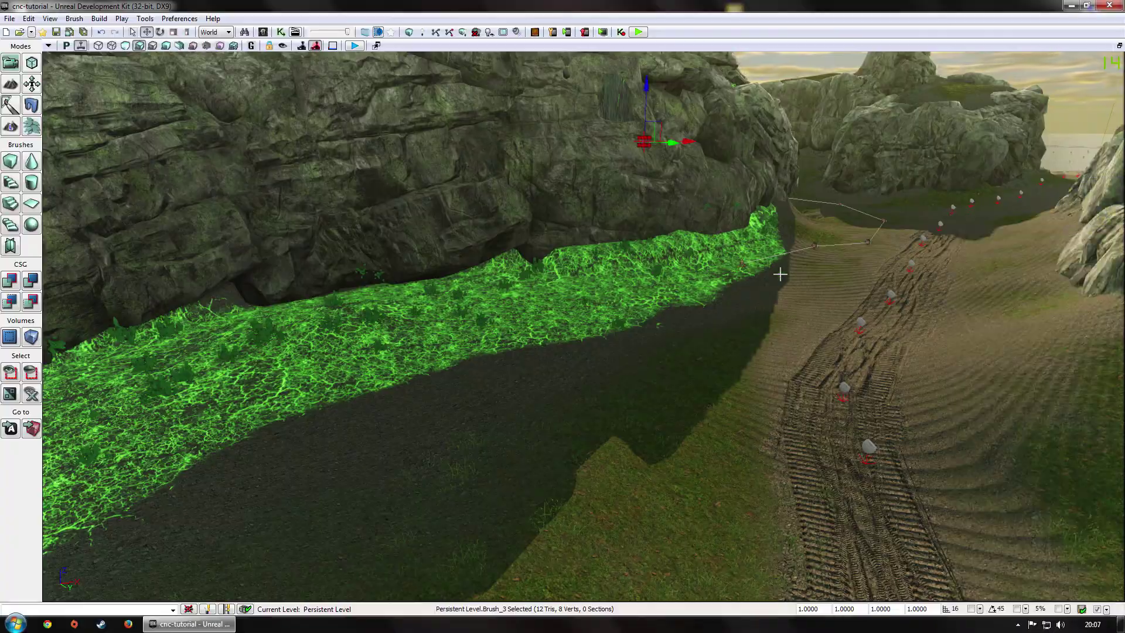
pyautogui.moveTo(780, 272); pyautogui.dragTo(742, 286)
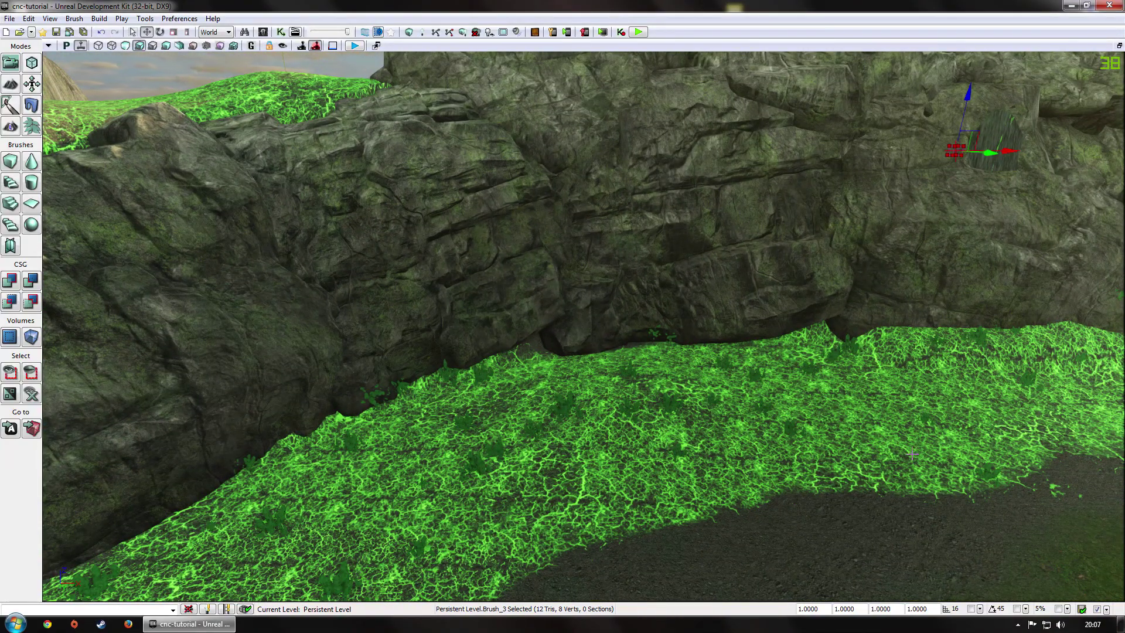
pyautogui.moveTo(844, 392); pyautogui.dragTo(849, 392)
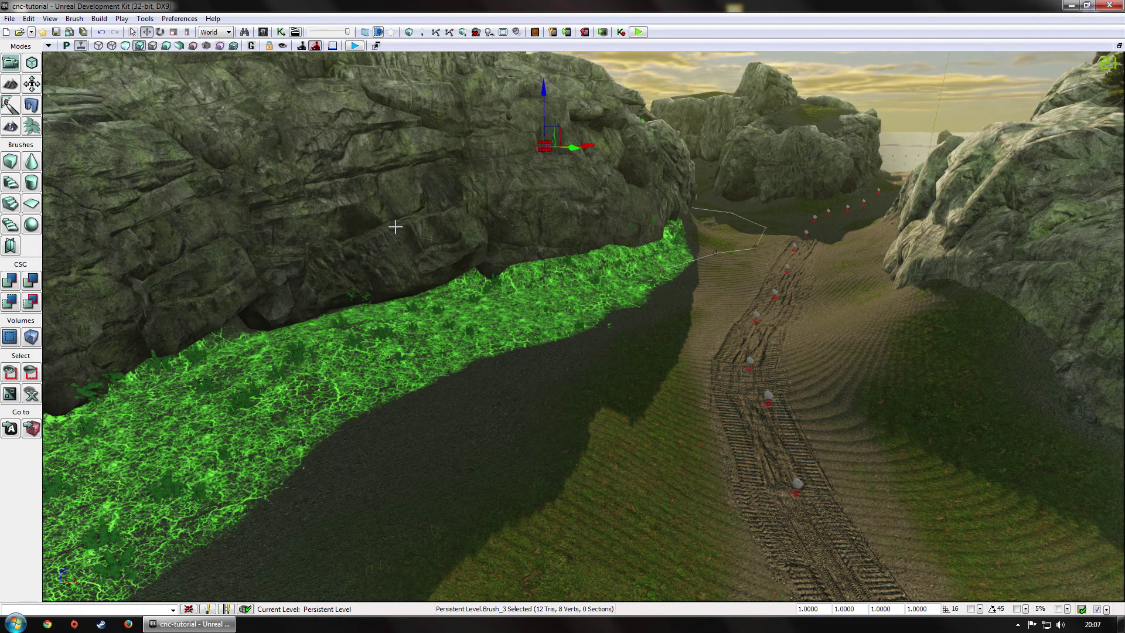
# Enter geometry mode and switch the perspective viewport to the top-down view of the map.
pyautogui.click(11, 107)
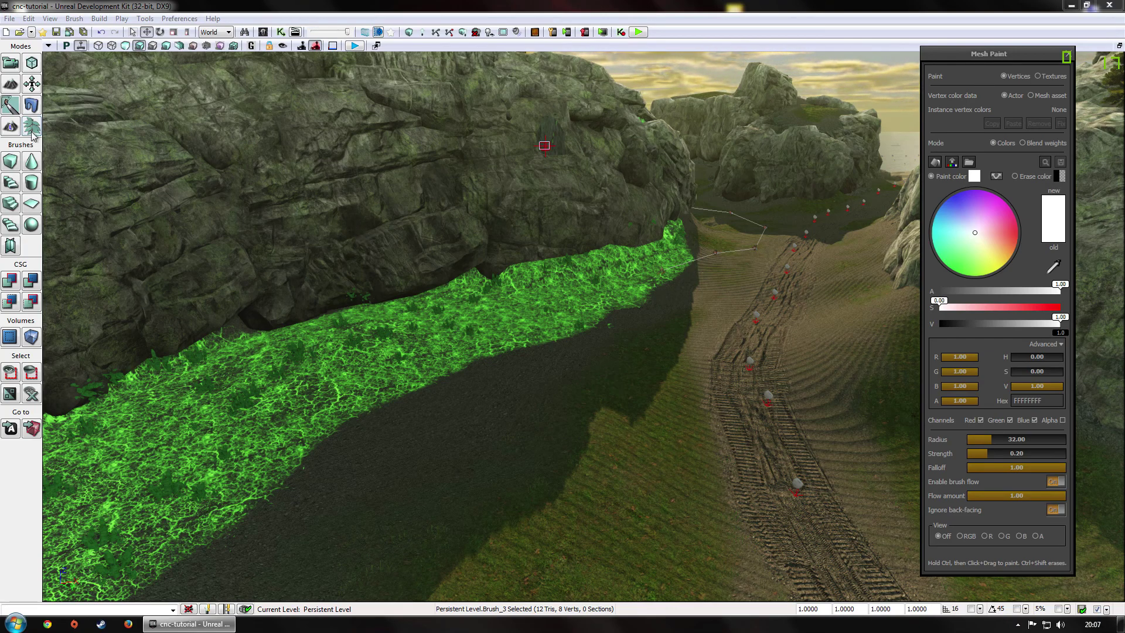
pyautogui.click(32, 65)
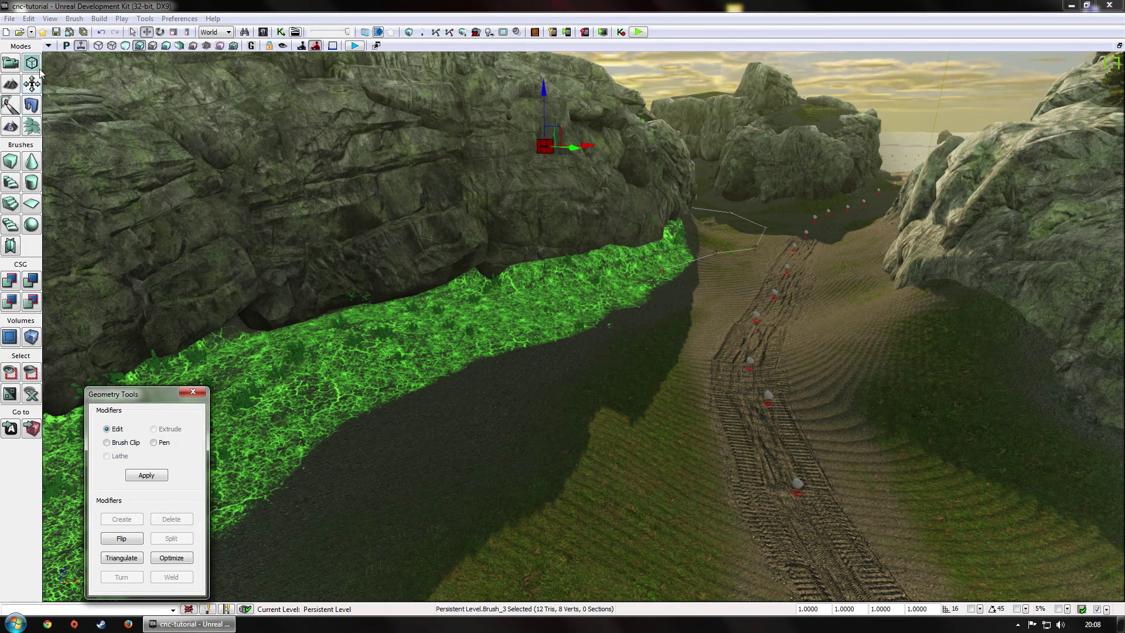
pyautogui.click(66, 46)
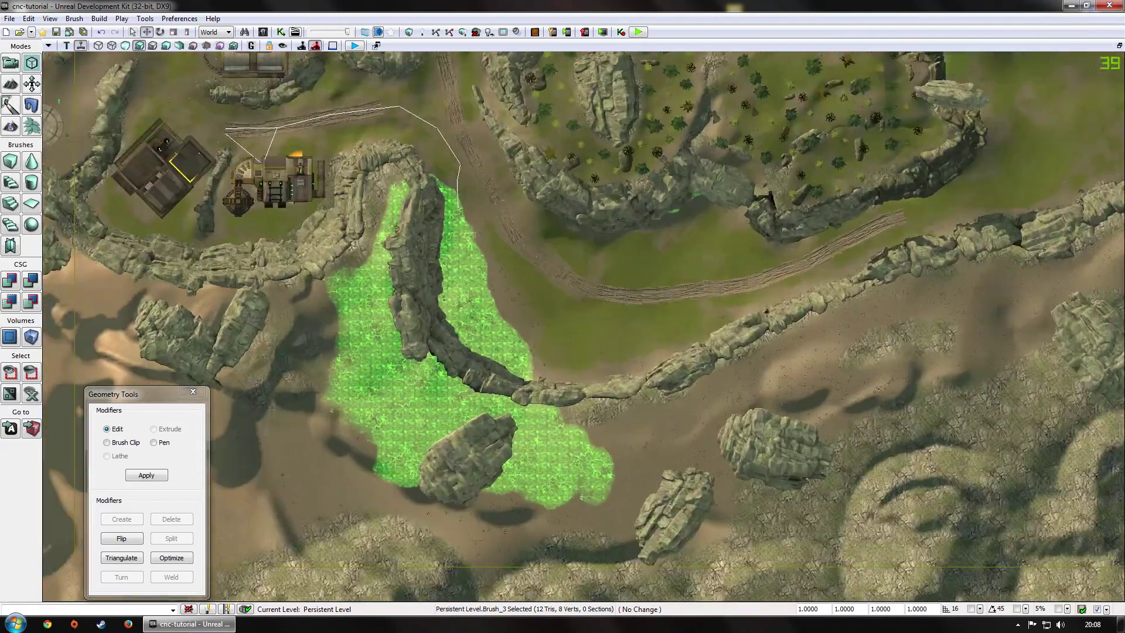
# Move the Geometry Tools window clear of the tiberium field and select the small rock mesh at the forest's cliff corner.
pyautogui.moveTo(732, 369); pyautogui.dragTo(833, 409)
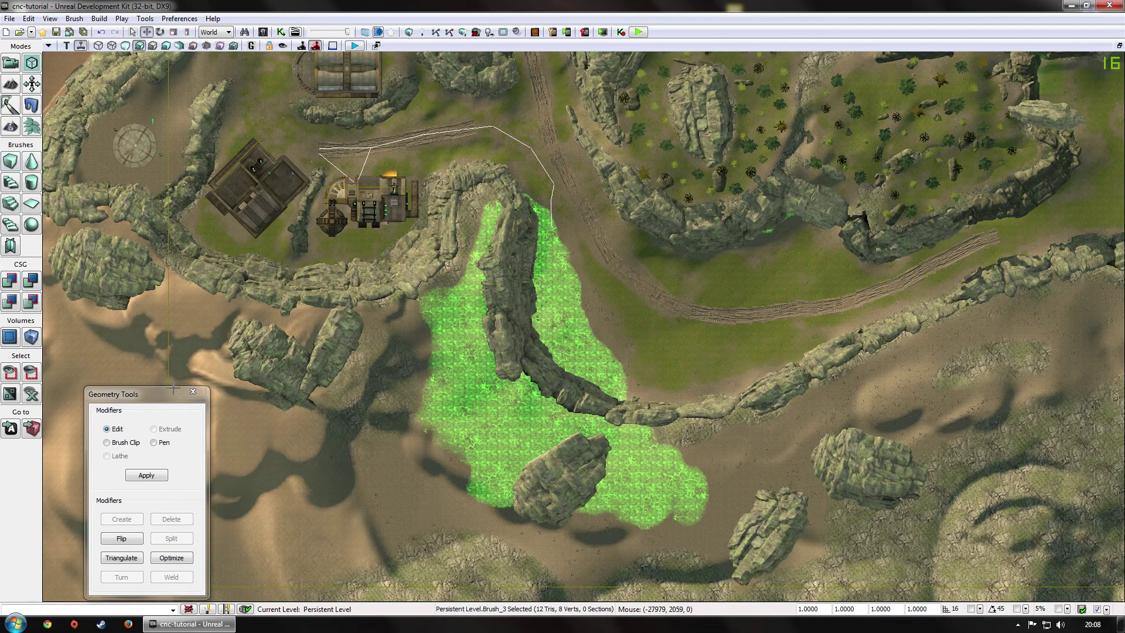
pyautogui.moveTo(164, 396); pyautogui.dragTo(902, 194)
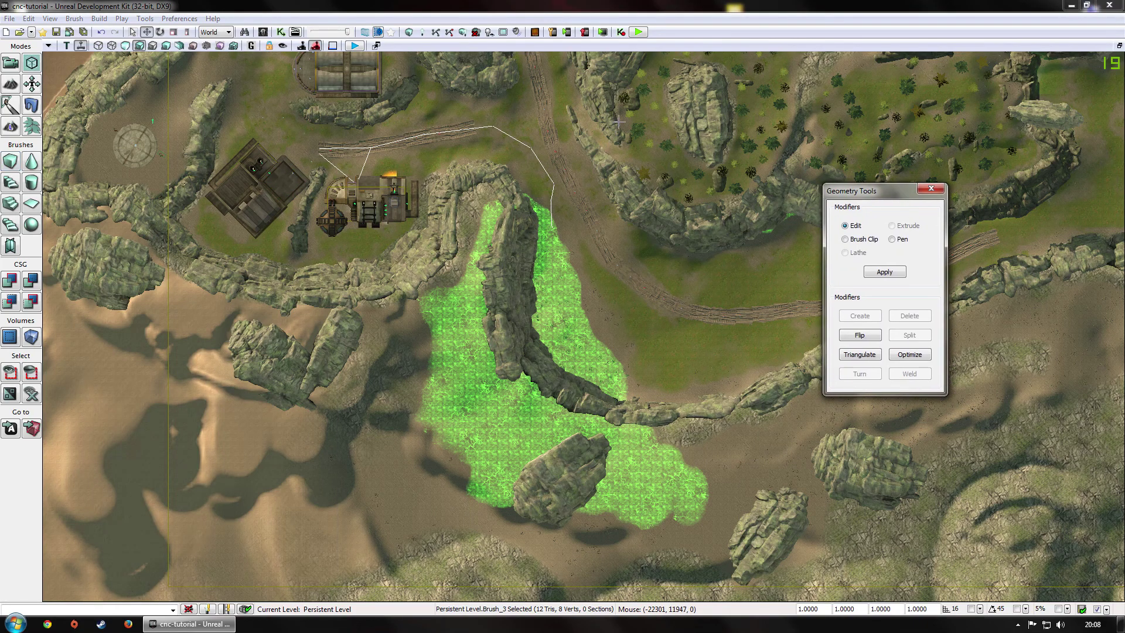
pyautogui.moveTo(354, 275); pyautogui.dragTo(650, 215)
pyautogui.click(647, 220)
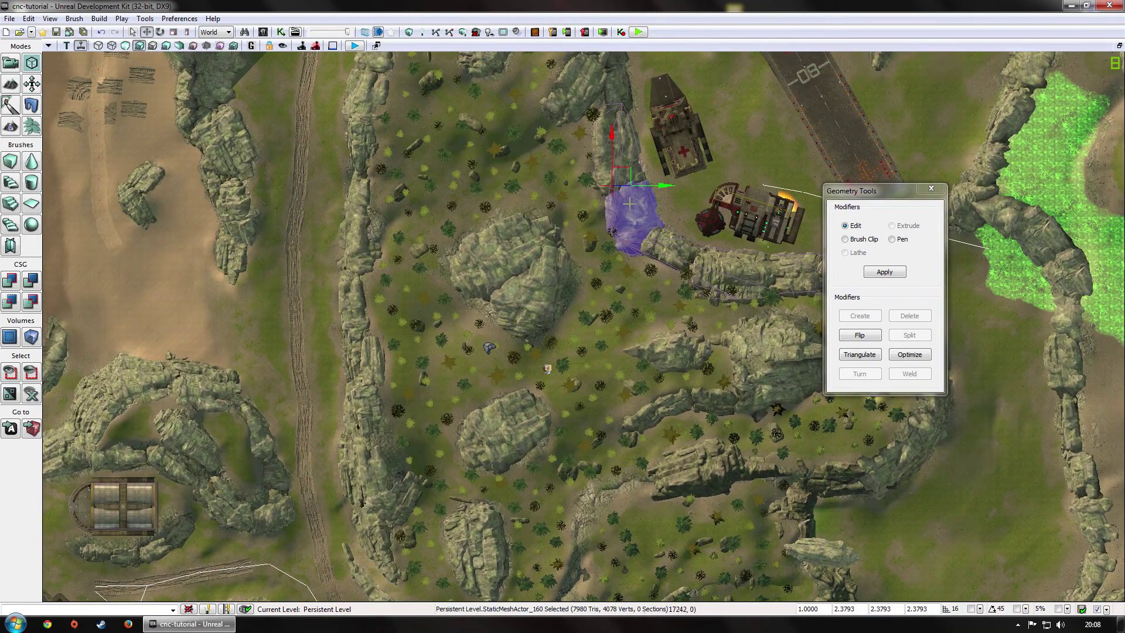
# Outline the tiberium strip and its long rock wall with the Pen modifier, and generate an auto-extruded brush with a 256 extrude depth.
pyautogui.click(650, 201)
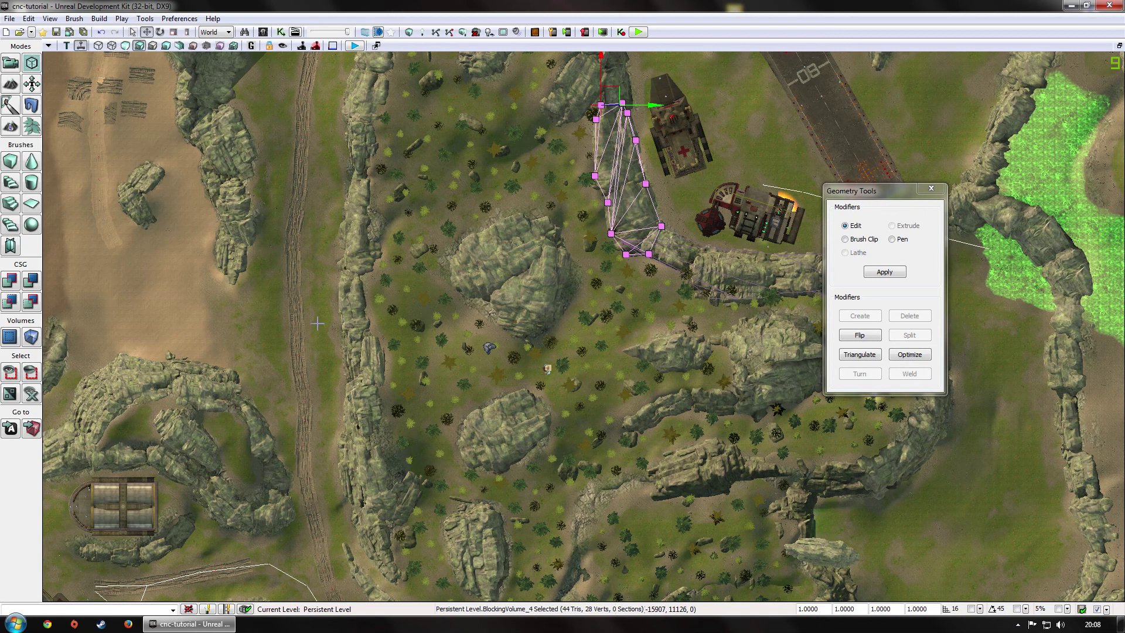
pyautogui.moveTo(317, 323); pyautogui.dragTo(381, 241)
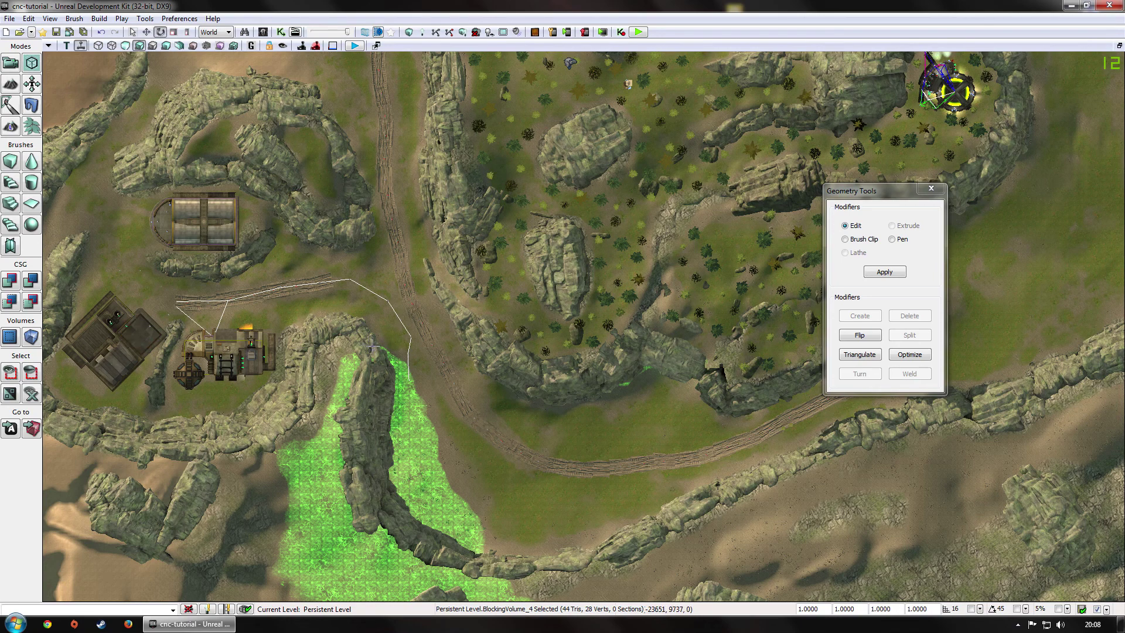
pyautogui.click(391, 367)
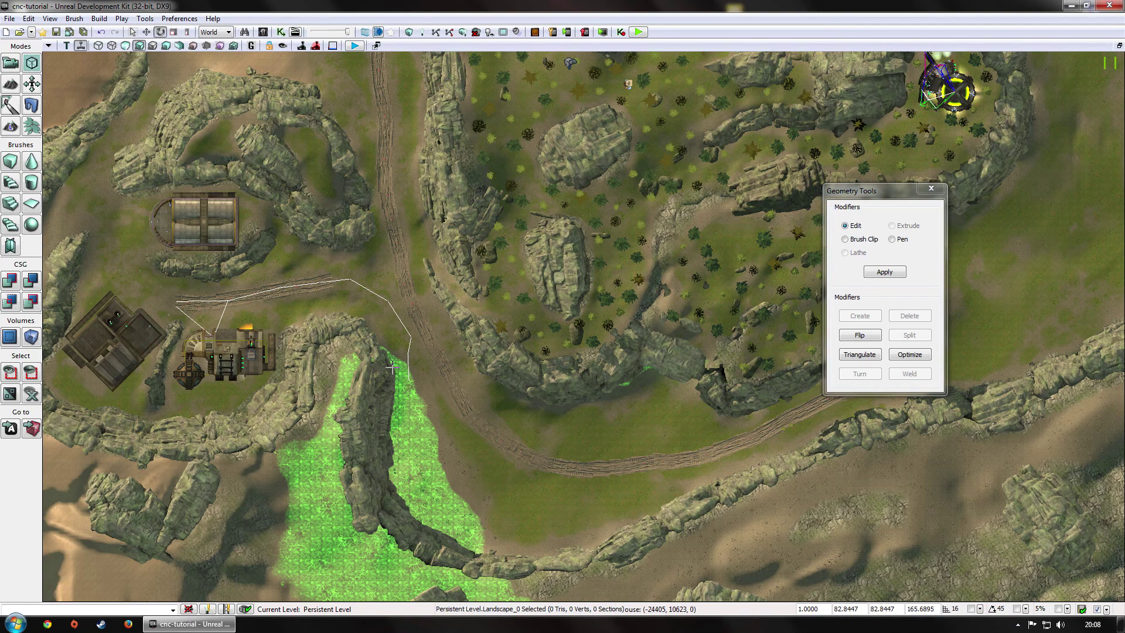
pyautogui.click(891, 240)
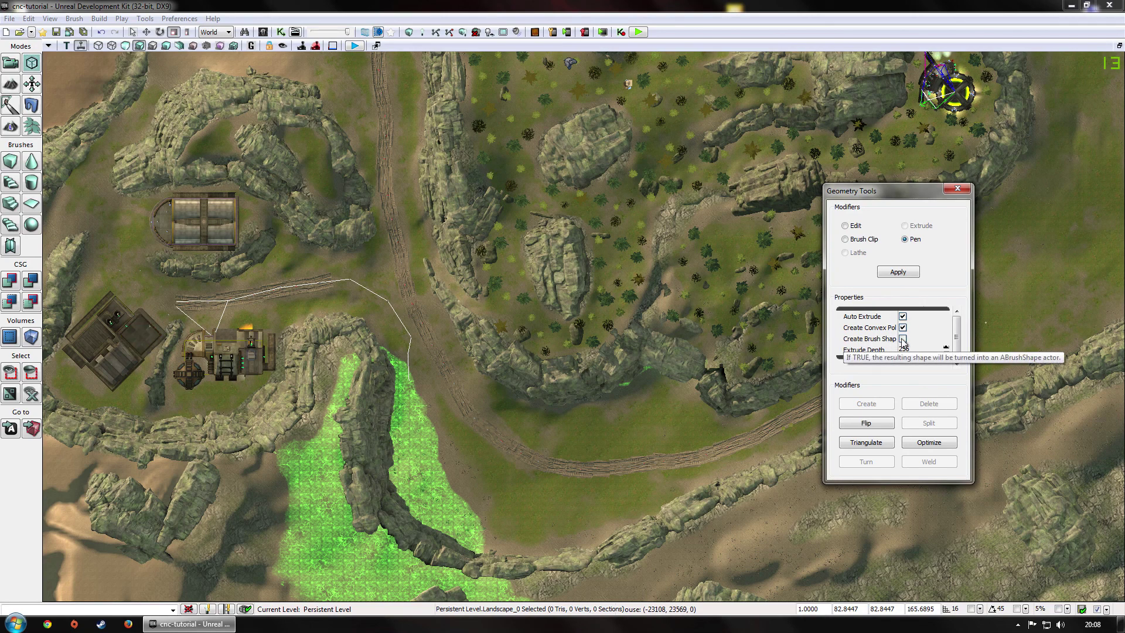
pyautogui.click(372, 350)
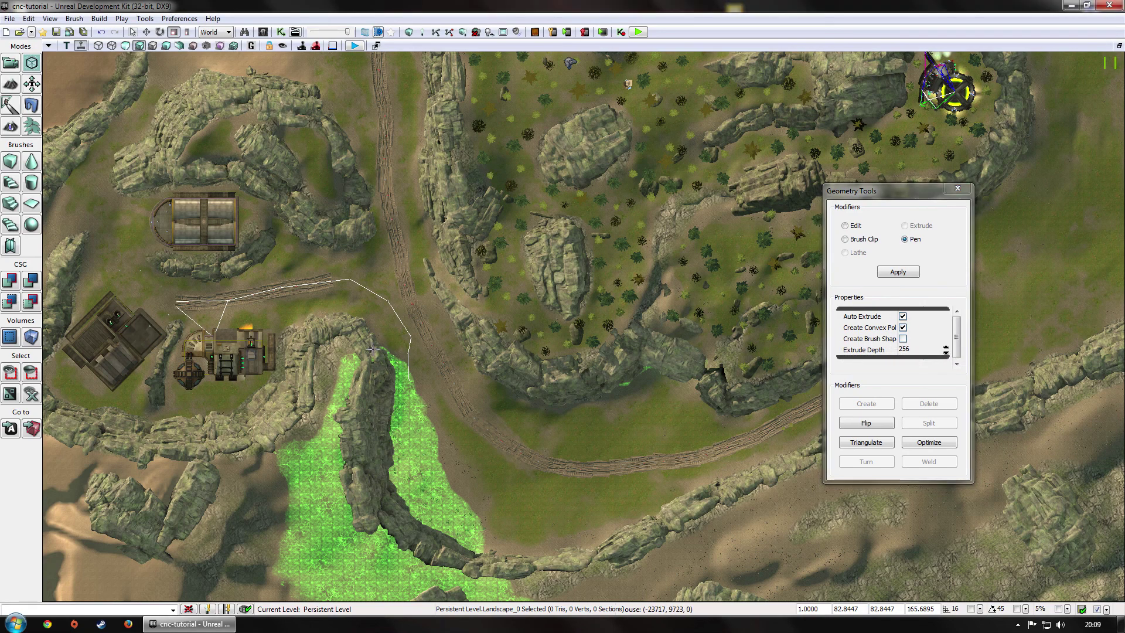
pyautogui.click(371, 350)
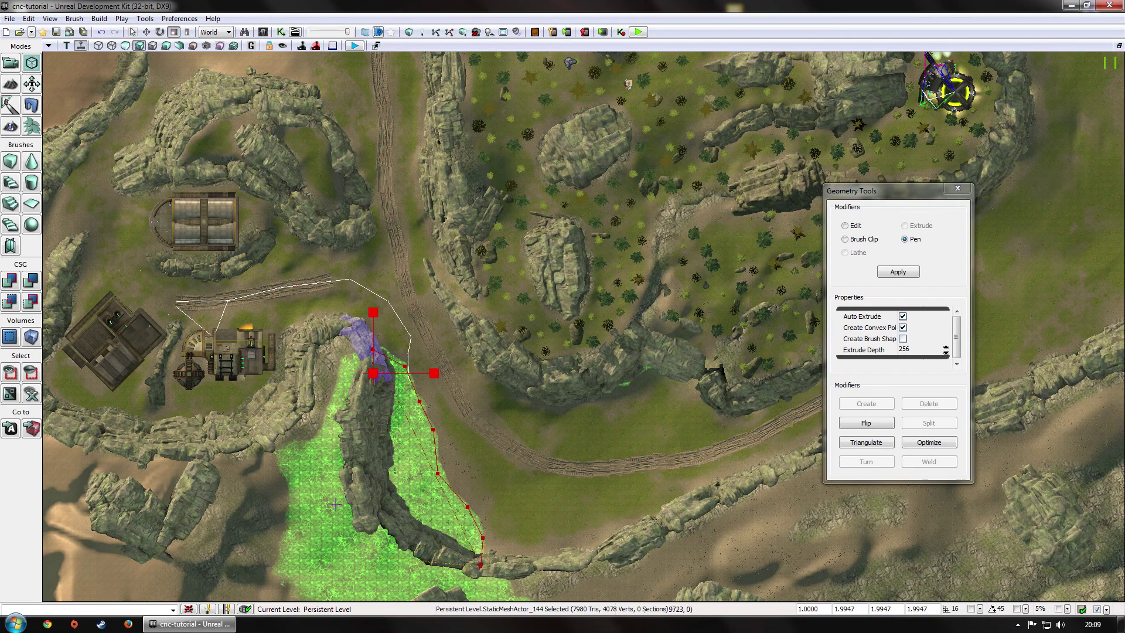
pyautogui.click(333, 457)
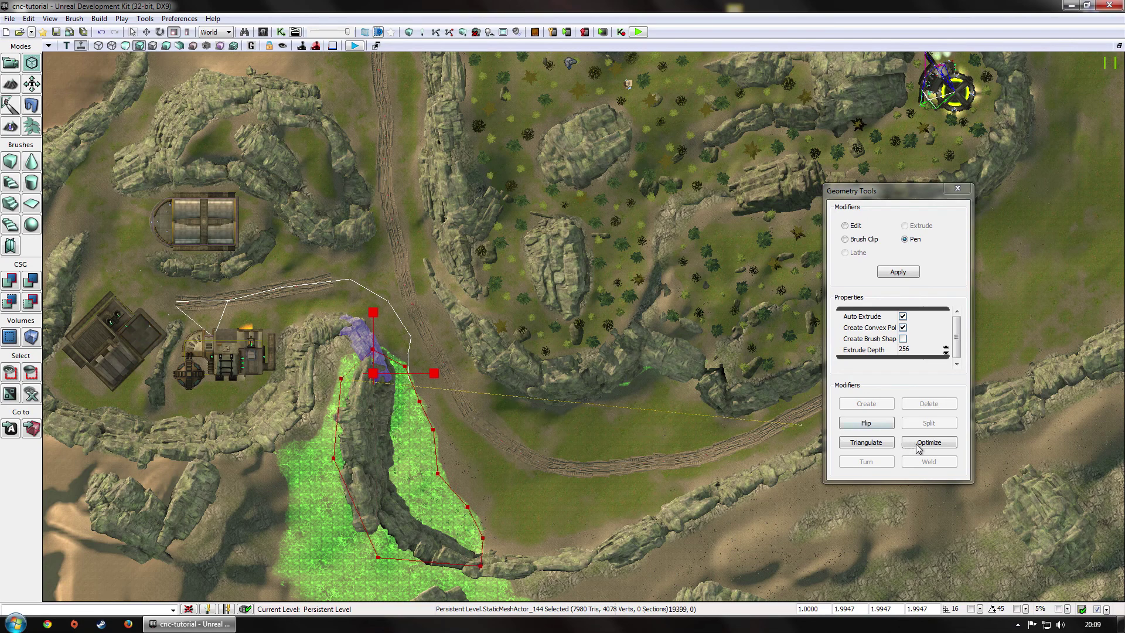
pyautogui.click(898, 272)
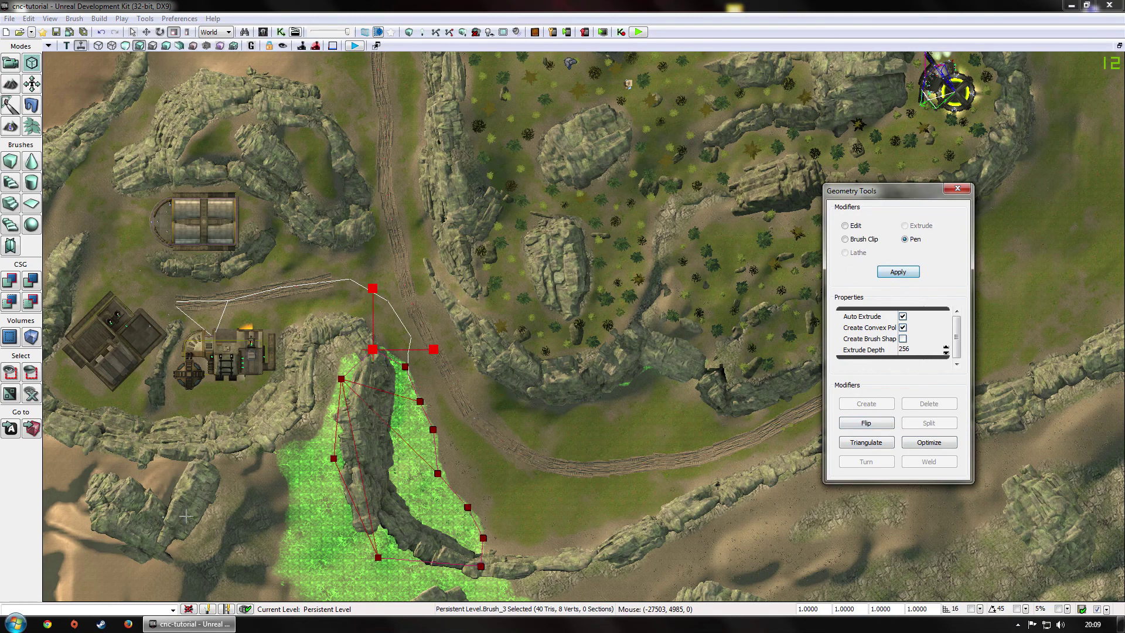
# Leave geometry mode, return to the perspective view and lower the new brush onto the tiberium strip.
pyautogui.click(957, 188)
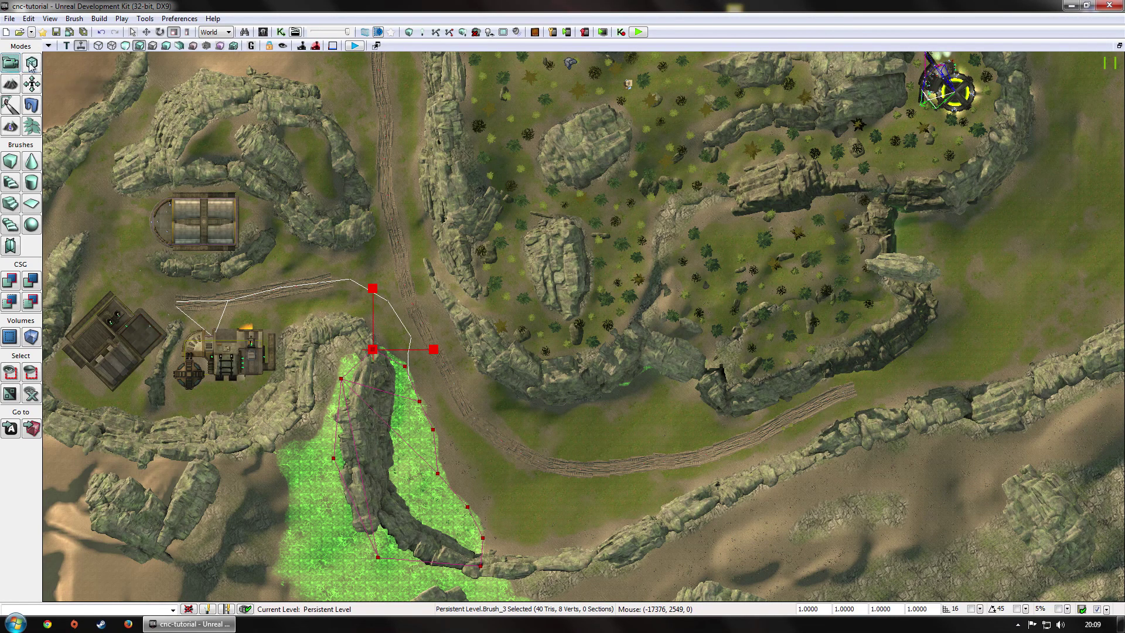
pyautogui.click(66, 46)
pyautogui.click(66, 46)
pyautogui.click(67, 46)
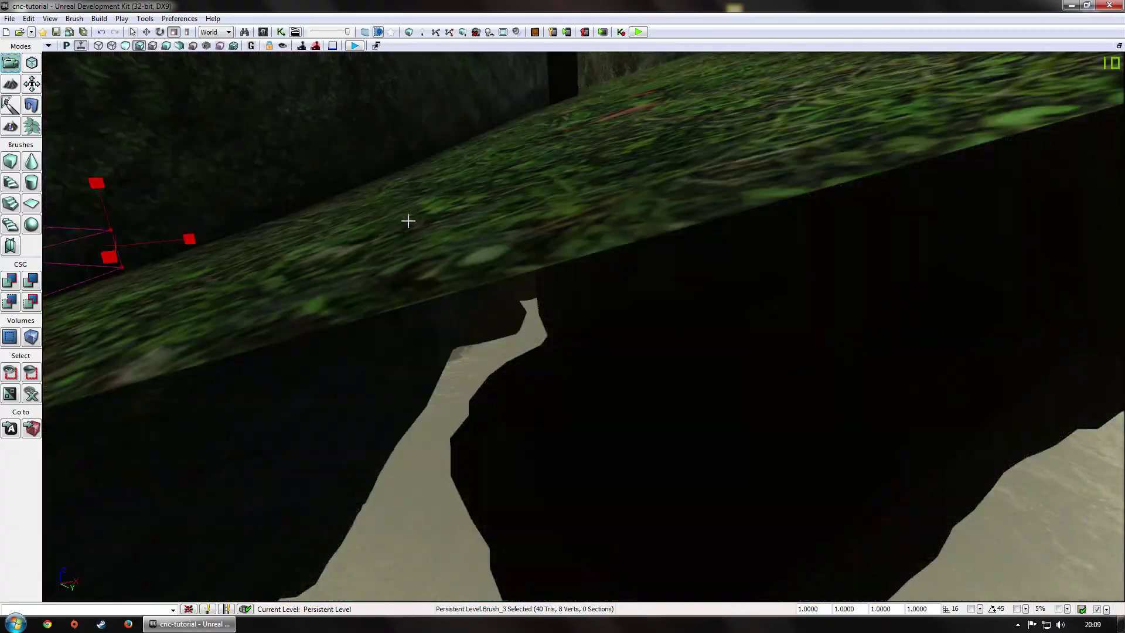
pyautogui.moveTo(408, 221); pyautogui.dragTo(408, 220, button='right')
pyautogui.press('space')
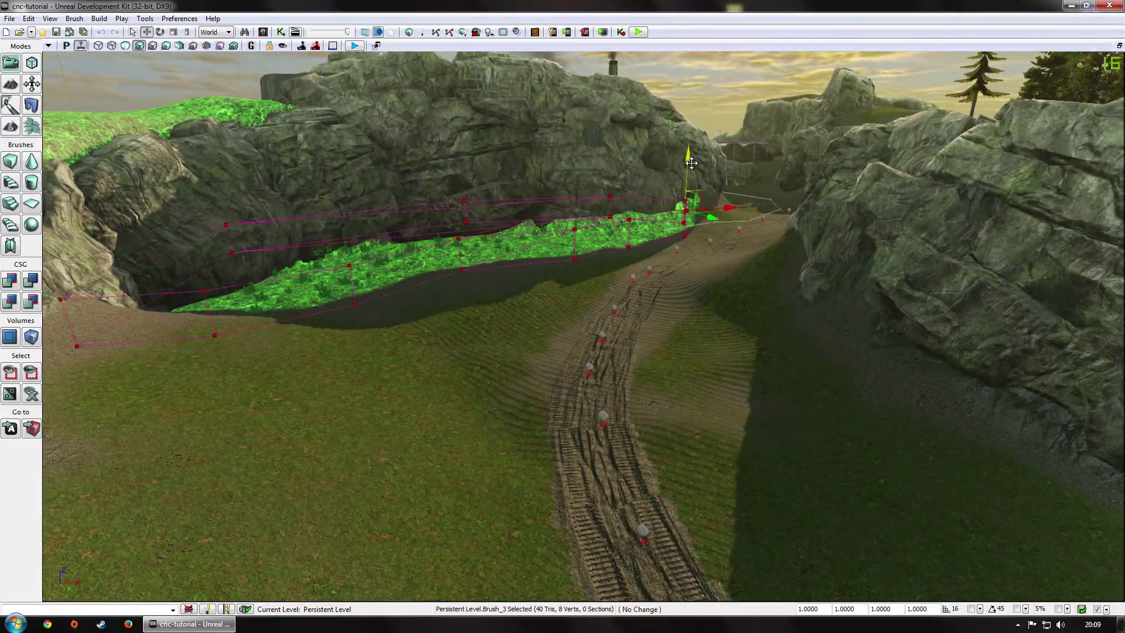
pyautogui.moveTo(691, 163); pyautogui.dragTo(674, 174)
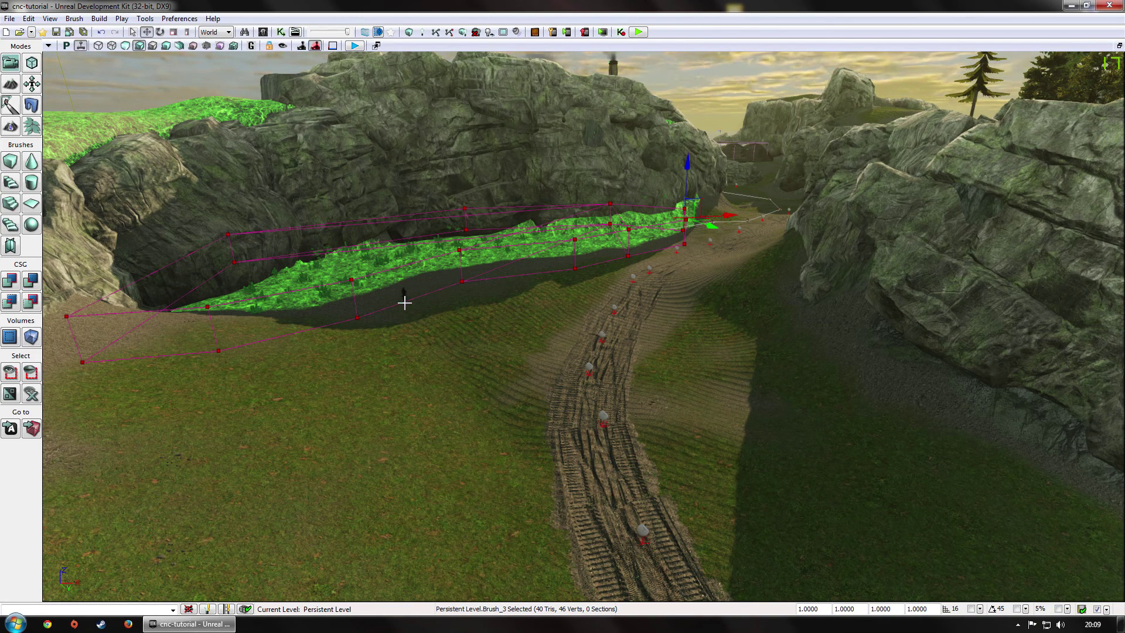
# Place the brush's pivot on a lower outer vertex and scale the brush taller with non-uniform scaling.
pyautogui.click(32, 63)
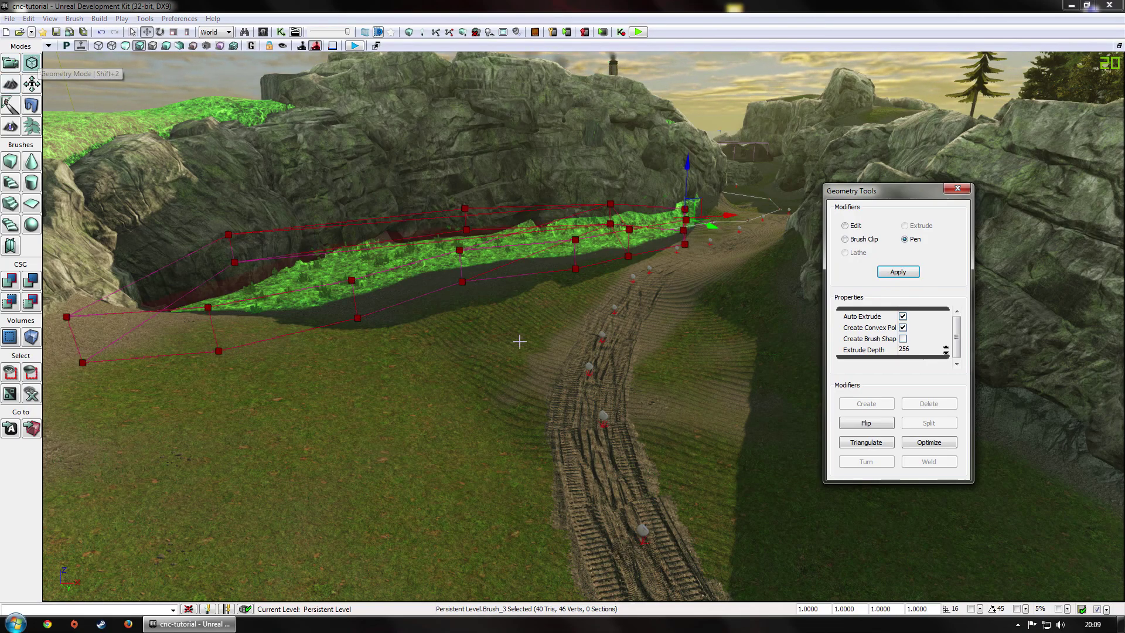
pyautogui.press('w')
pyautogui.moveTo(520, 341)
pyautogui.mouseDown(button='right')
pyautogui.moveTo(486, 375)
pyautogui.moveTo(484, 366)
pyautogui.moveTo(490, 417)
pyautogui.mouseUp(button='right')
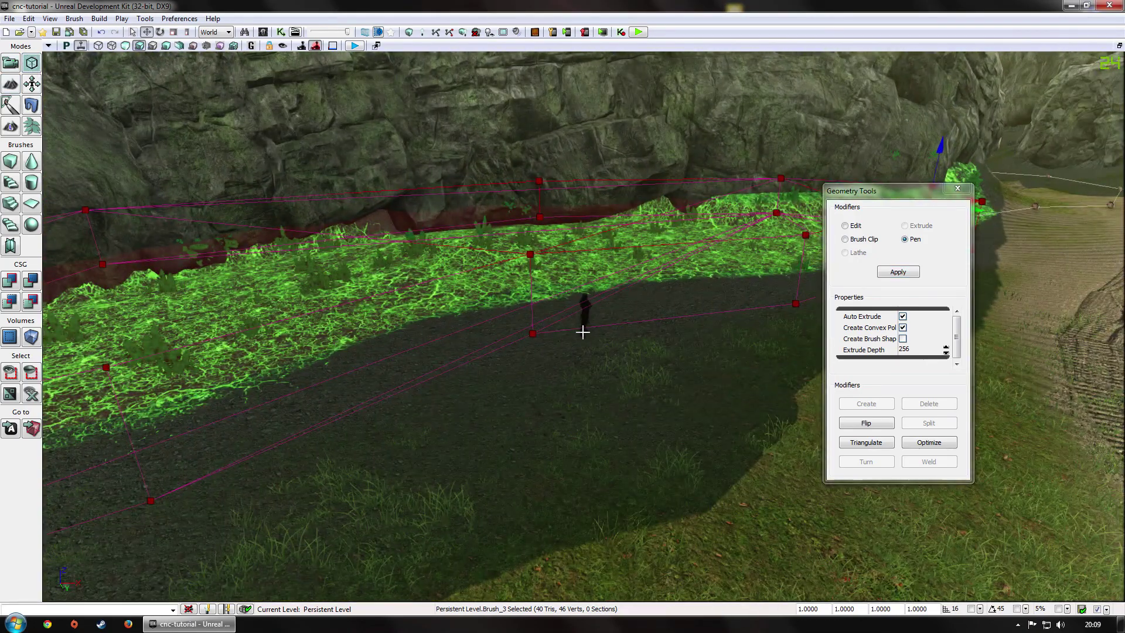
pyautogui.click(530, 334)
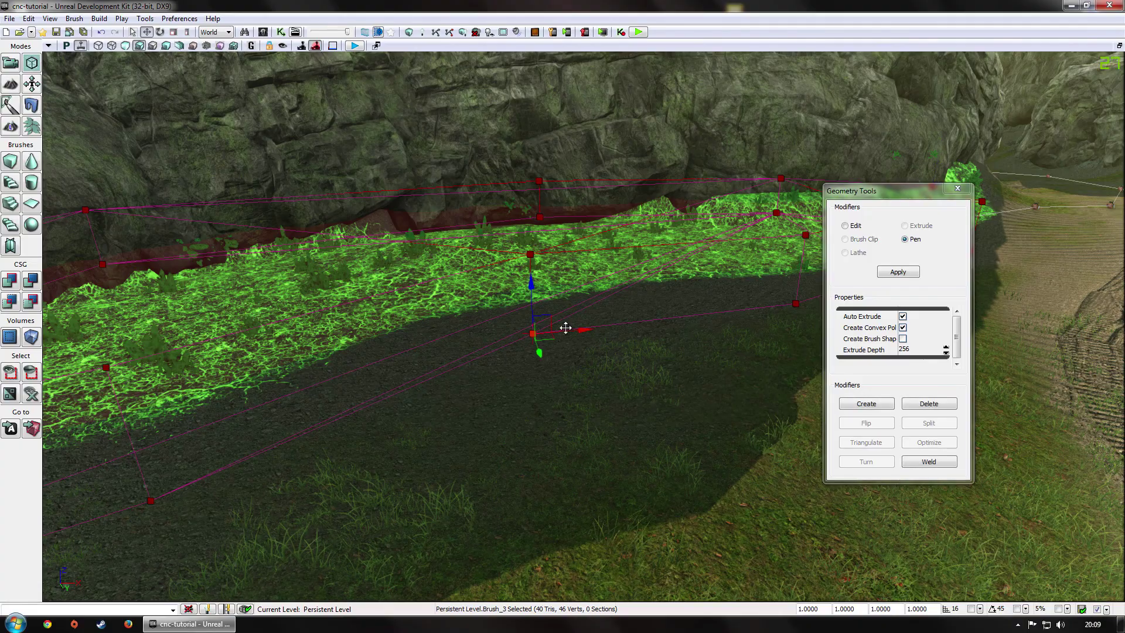
pyautogui.click(957, 188)
pyautogui.moveTo(737, 313); pyautogui.dragTo(723, 439, button='middle')
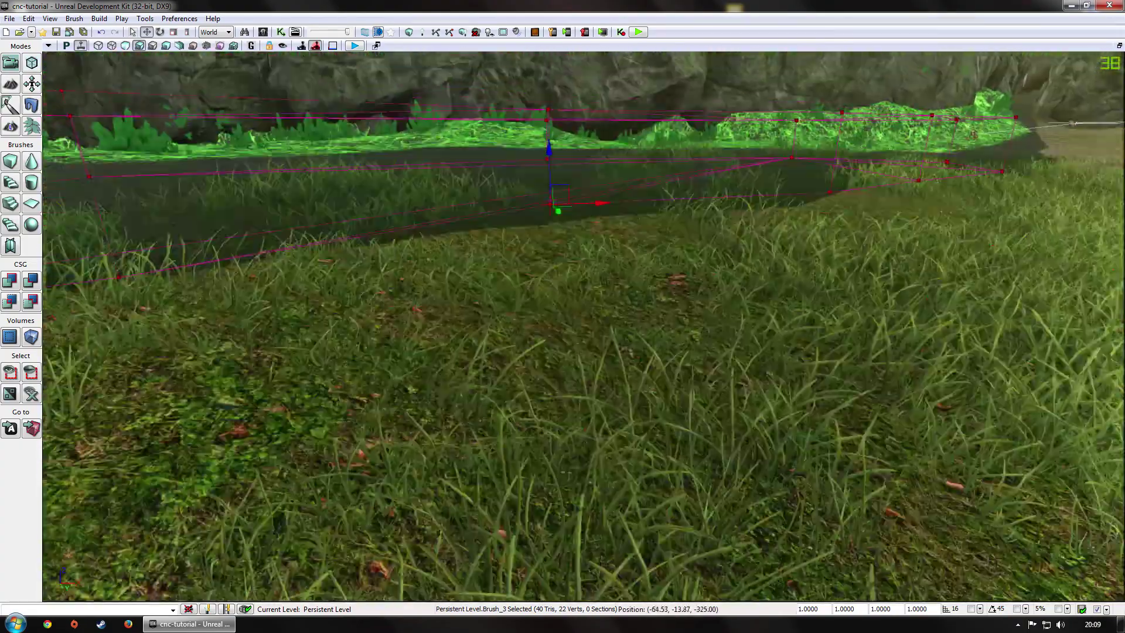
pyautogui.click(186, 32)
pyautogui.moveTo(560, 225)
pyautogui.mouseDown()
pyautogui.moveTo(552, 202)
pyautogui.moveTo(571, 217)
pyautogui.moveTo(572, 140)
pyautogui.mouseUp()
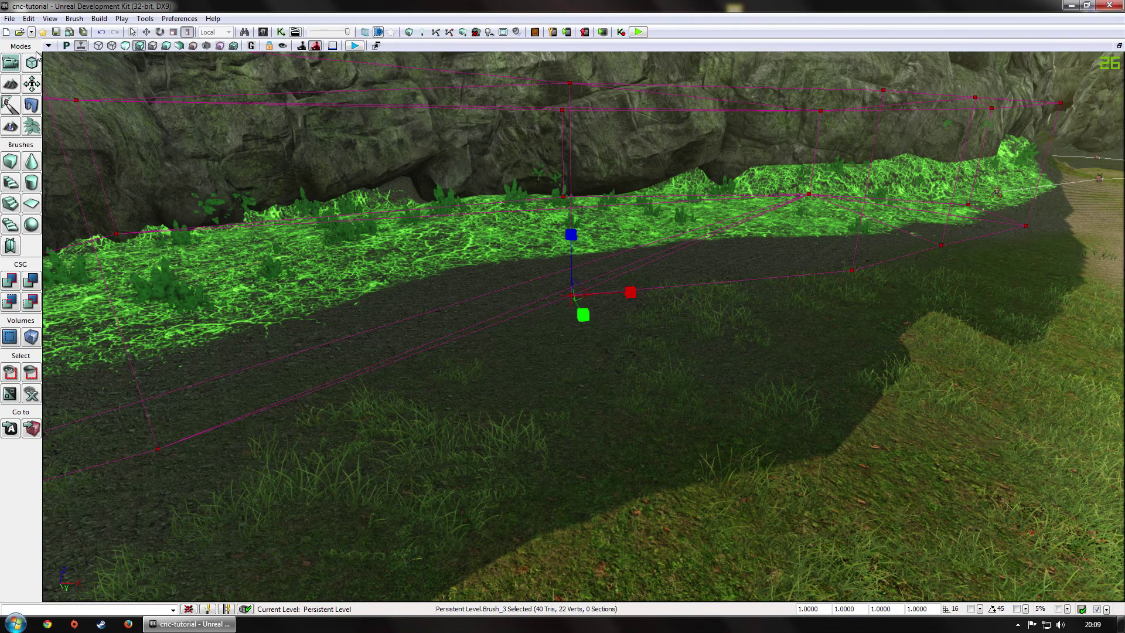
# Create a BlockingVolume from the brush, and move the builder brush out of it to select the new volume.
pyautogui.rightClick(29, 346)
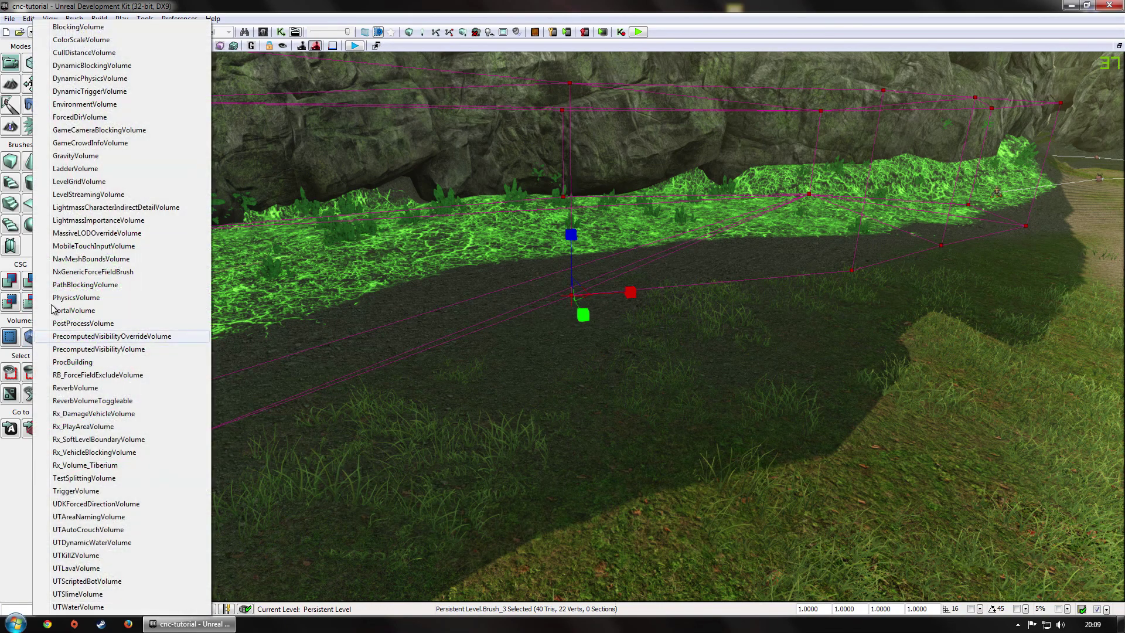
pyautogui.click(89, 28)
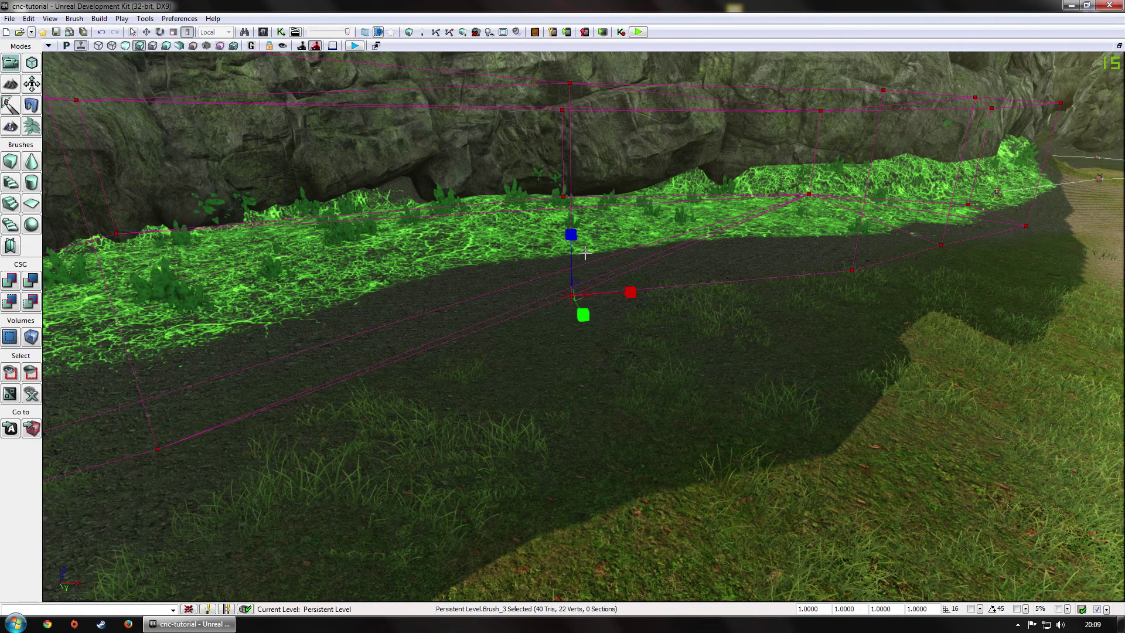
pyautogui.press('space')
pyautogui.press('End')
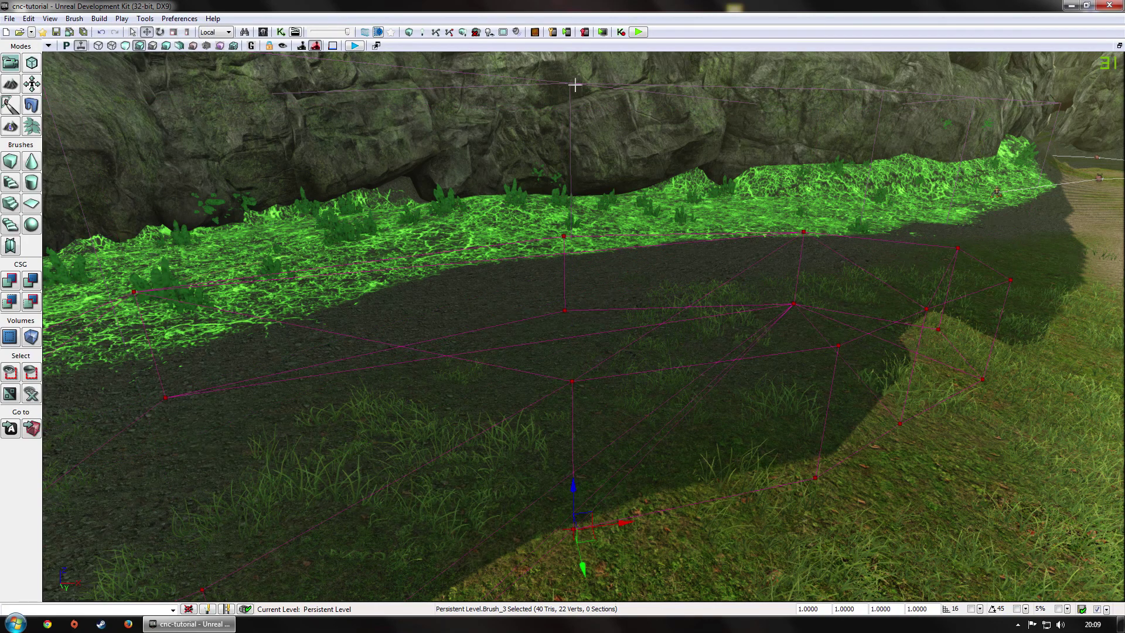
pyautogui.click(571, 86)
pyautogui.moveTo(637, 505); pyautogui.dragTo(637, 532, button='right')
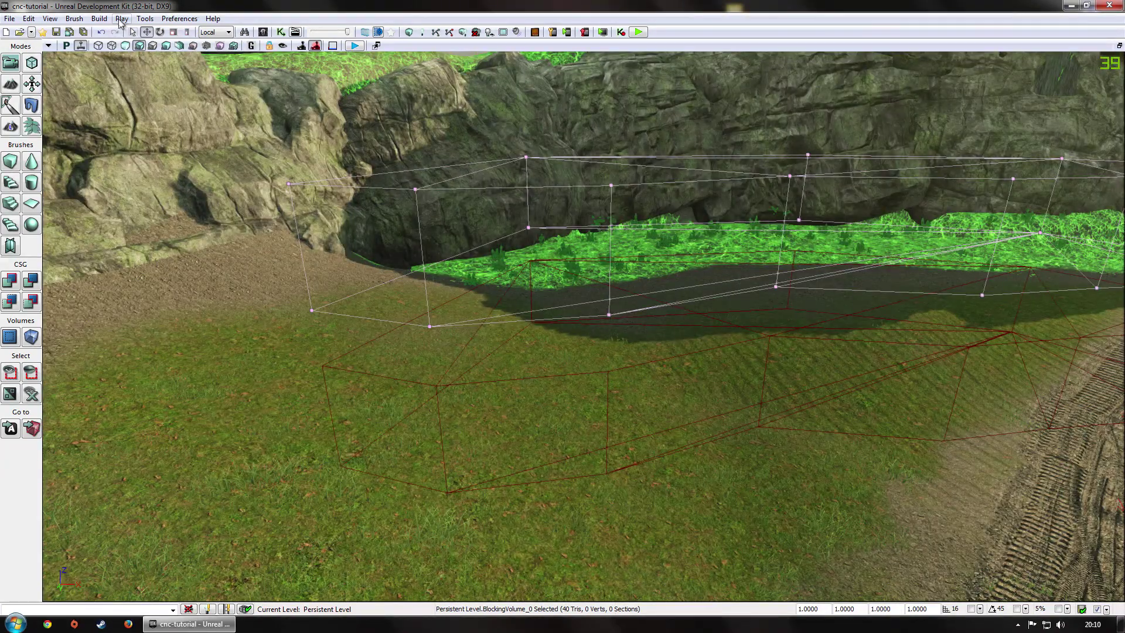
# Set the viewport's collision display mode to Rigid Body.
pyautogui.click(48, 47)
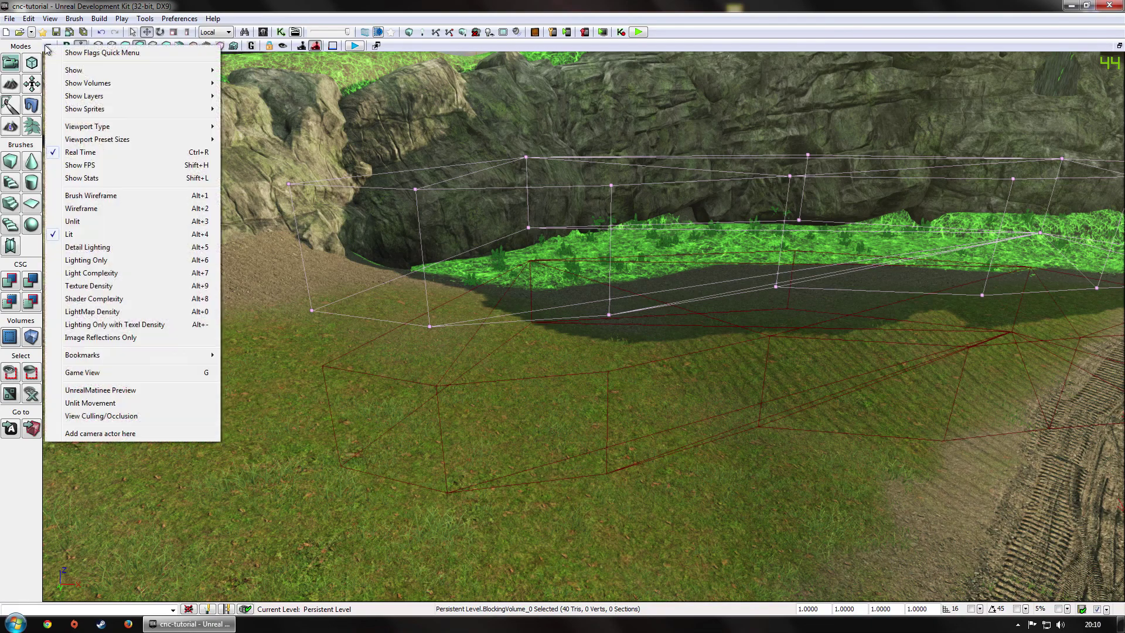
pyautogui.moveTo(79, 70)
pyautogui.moveTo(275, 91)
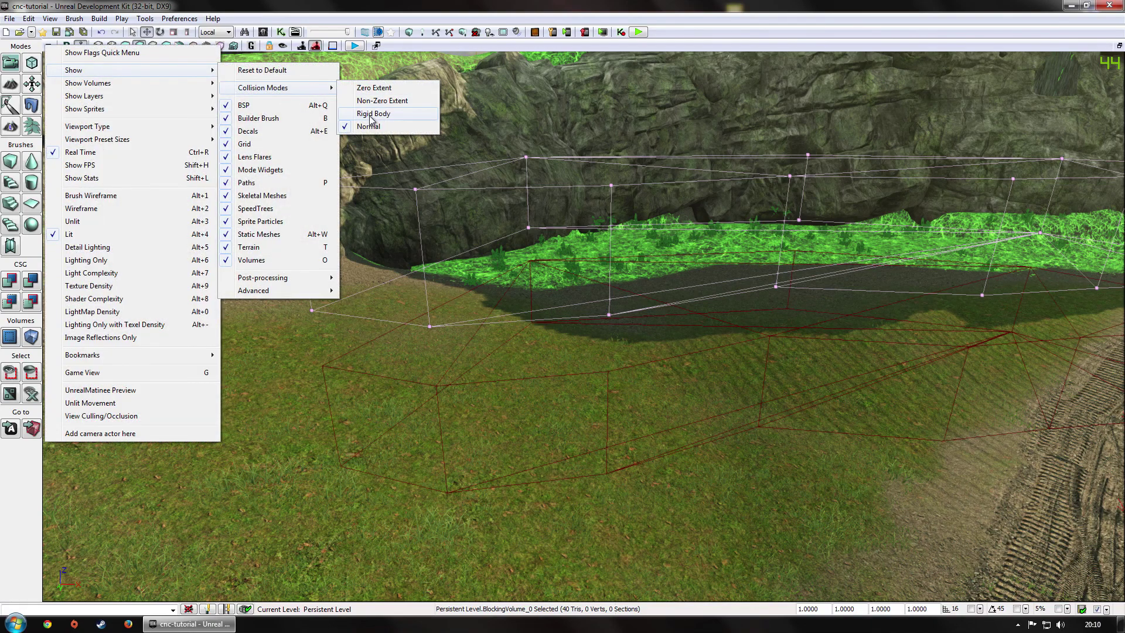
pyautogui.click(373, 114)
# Inspect how the blocking volume covers the tiberium strip from above and from both ends.
pyautogui.moveTo(407, 339); pyautogui.dragTo(486, 399, button='right')
pyautogui.moveTo(400, 315)
pyautogui.mouseDown(button='right')
pyautogui.moveTo(357, 345)
pyautogui.moveTo(405, 343)
pyautogui.moveTo(422, 315)
pyautogui.mouseUp(button='right')
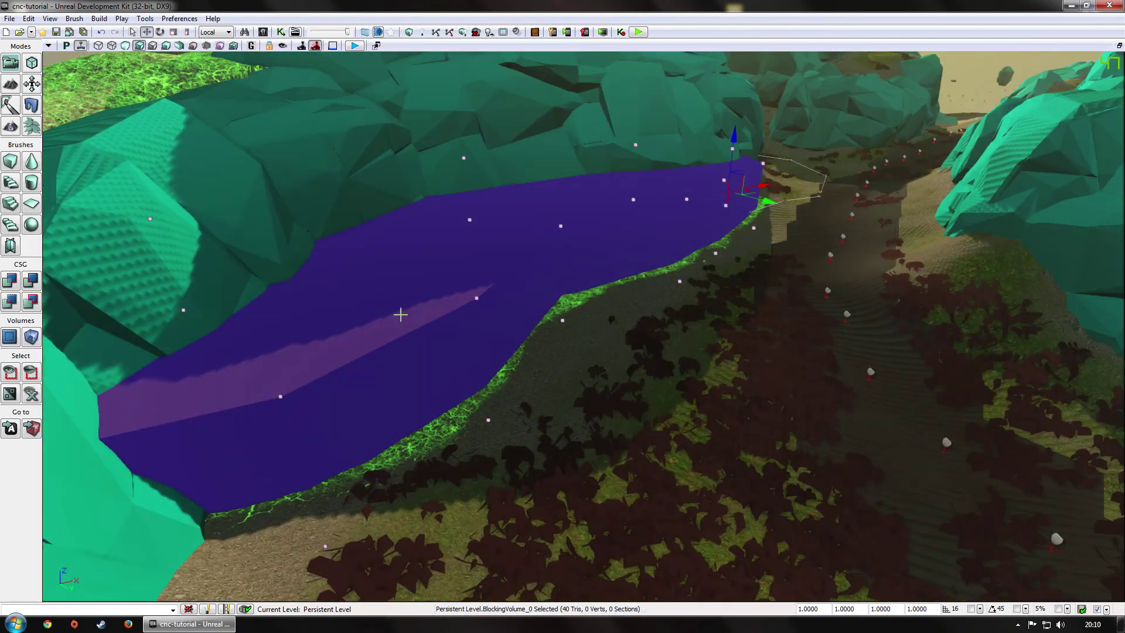
pyautogui.moveTo(345, 291)
pyautogui.mouseDown(button='right')
pyautogui.moveTo(345, 398)
pyautogui.moveTo(345, 291)
pyautogui.mouseUp(button='right')
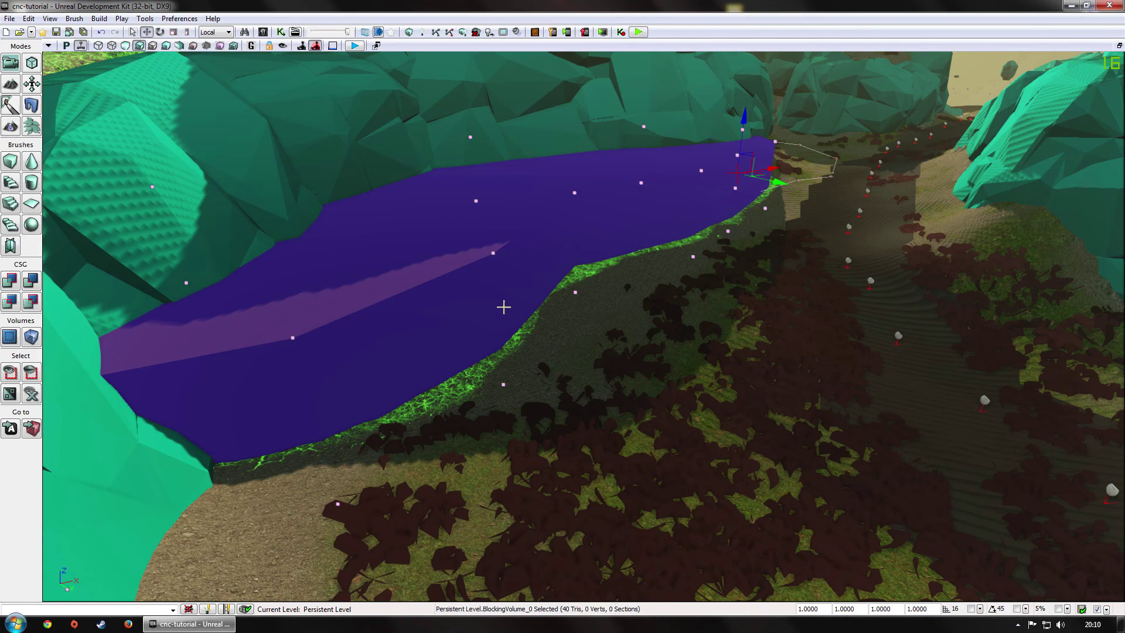
pyautogui.moveTo(451, 415)
pyautogui.mouseDown(button='right')
pyautogui.moveTo(452, 375)
pyautogui.moveTo(451, 416)
pyautogui.mouseUp(button='right')
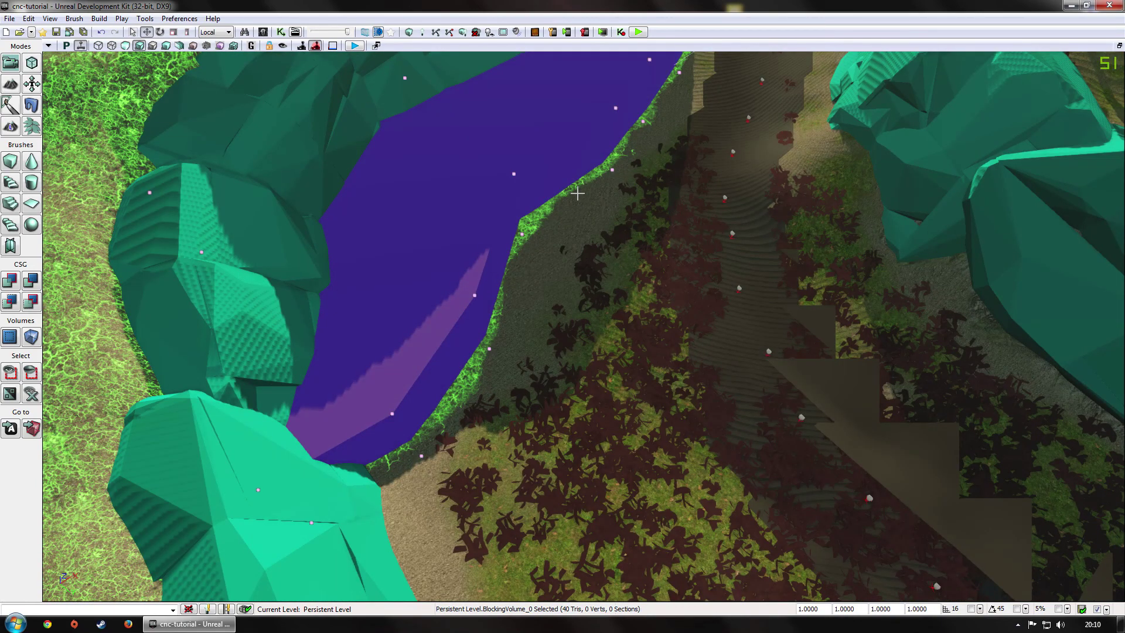
pyautogui.moveTo(451, 415); pyautogui.dragTo(439, 345, button='right')
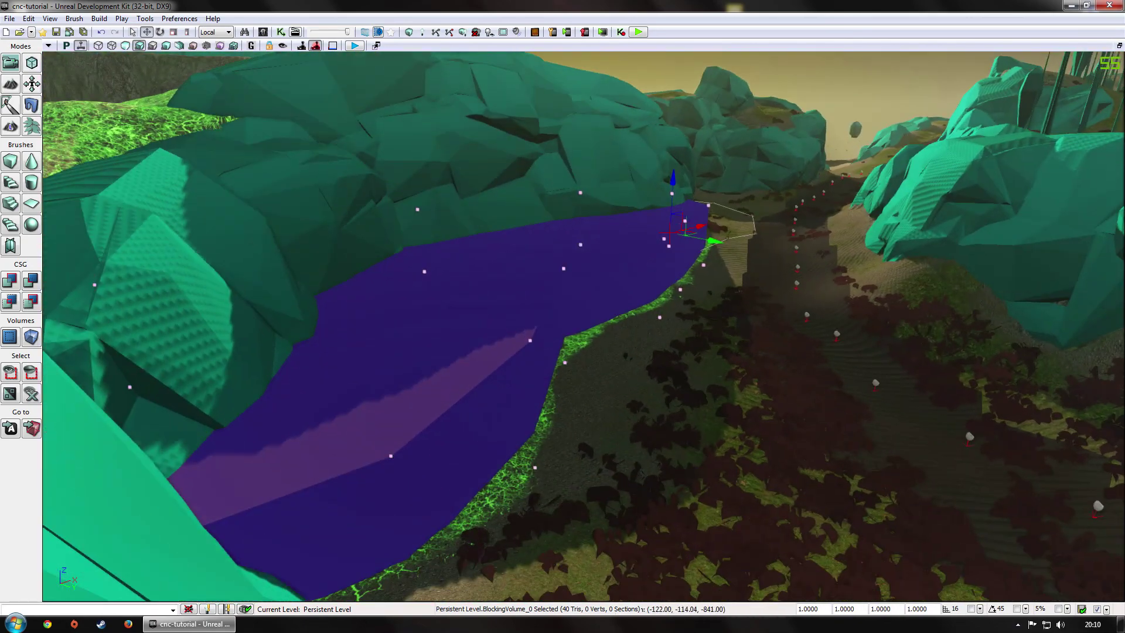
pyautogui.moveTo(451, 415); pyautogui.dragTo(451, 408)
pyautogui.moveTo(568, 413); pyautogui.dragTo(577, 412, button='right')
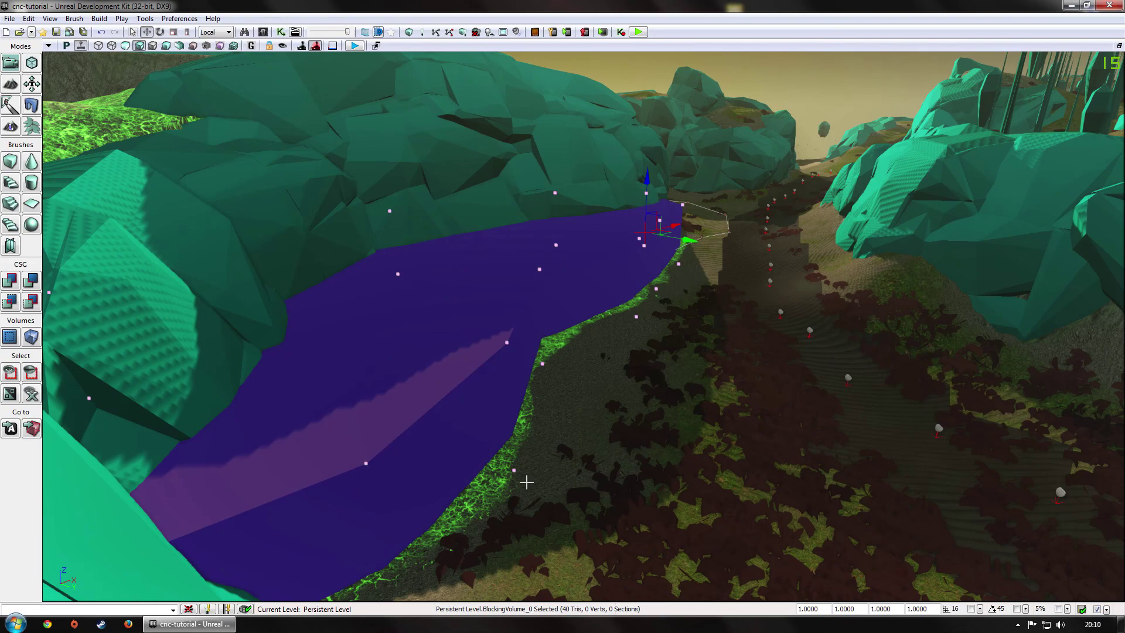
pyautogui.moveTo(536, 499); pyautogui.dragTo(676, 516, button='right')
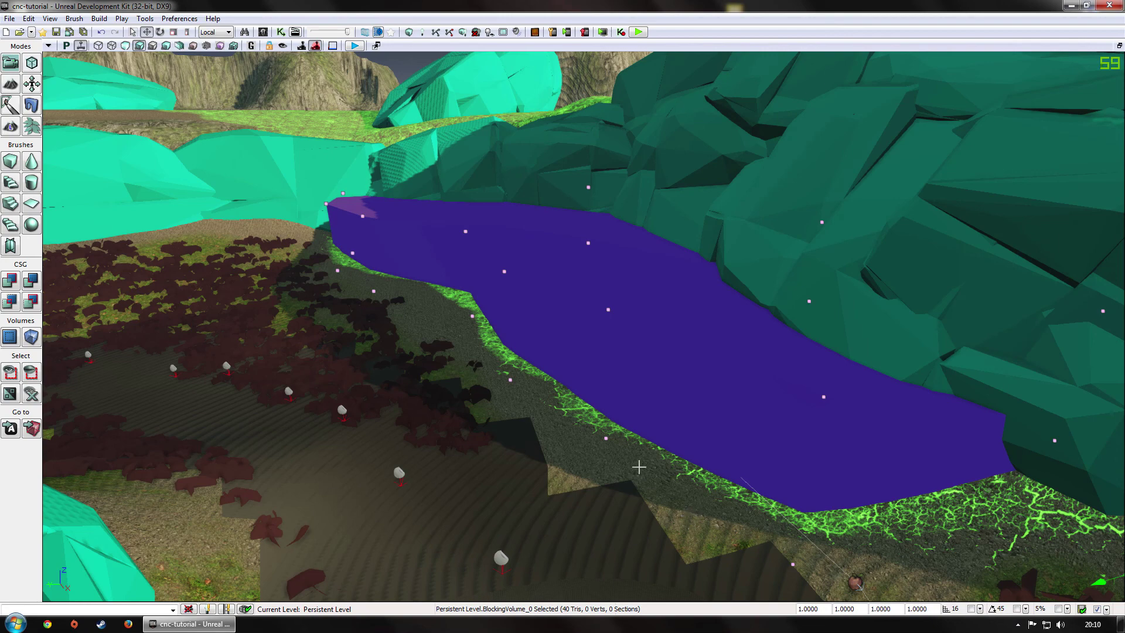
# Rebuild the map's geometry and dismiss the Map Check report.
pyautogui.press('\\')
pyautogui.click(409, 32)
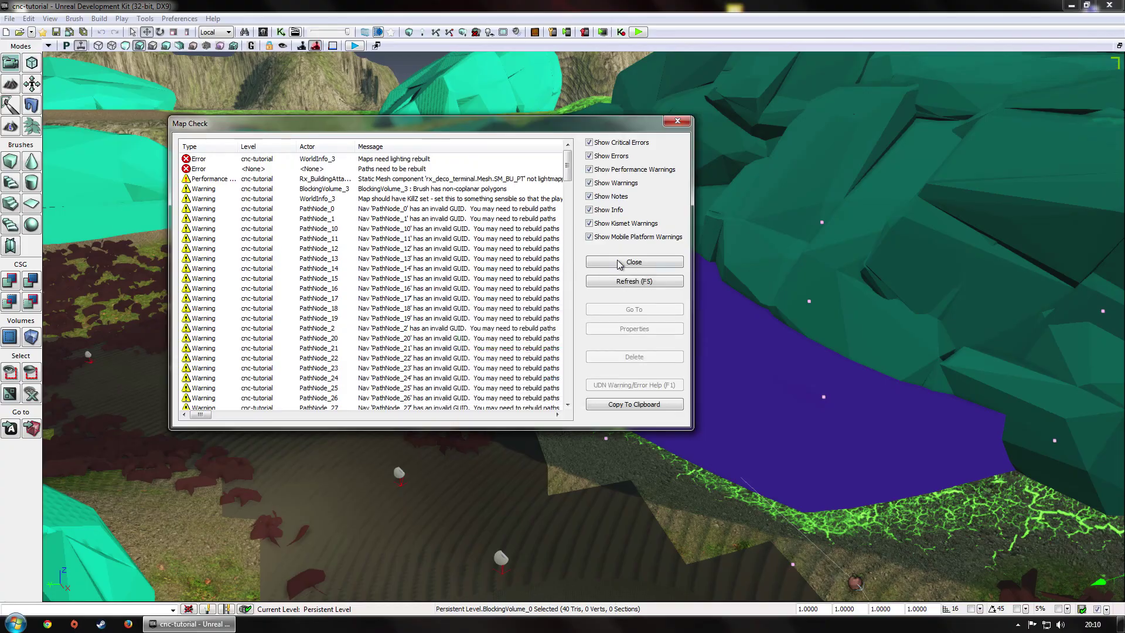
pyautogui.click(619, 261)
pyautogui.moveTo(567, 312); pyautogui.dragTo(583, 340)
pyautogui.moveTo(567, 312); pyautogui.dragTo(413, 355, button='right')
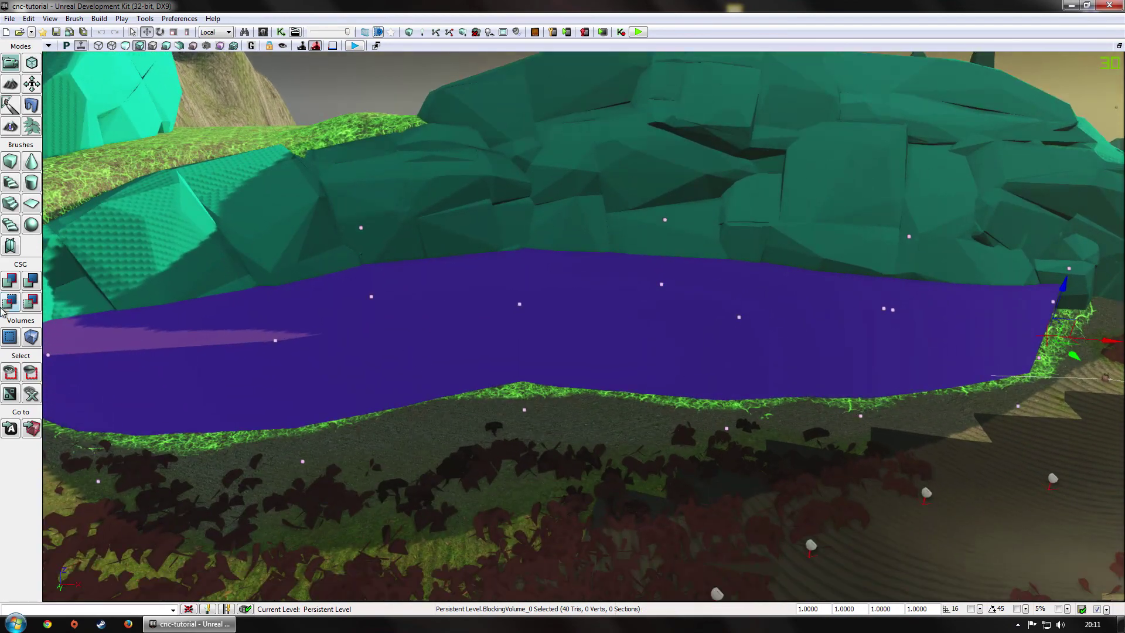
# Convert the blocking volume over the tiberium strip to an Rx_Volume_Tiberium and select the landscape.
pyautogui.rightClick(552, 290)
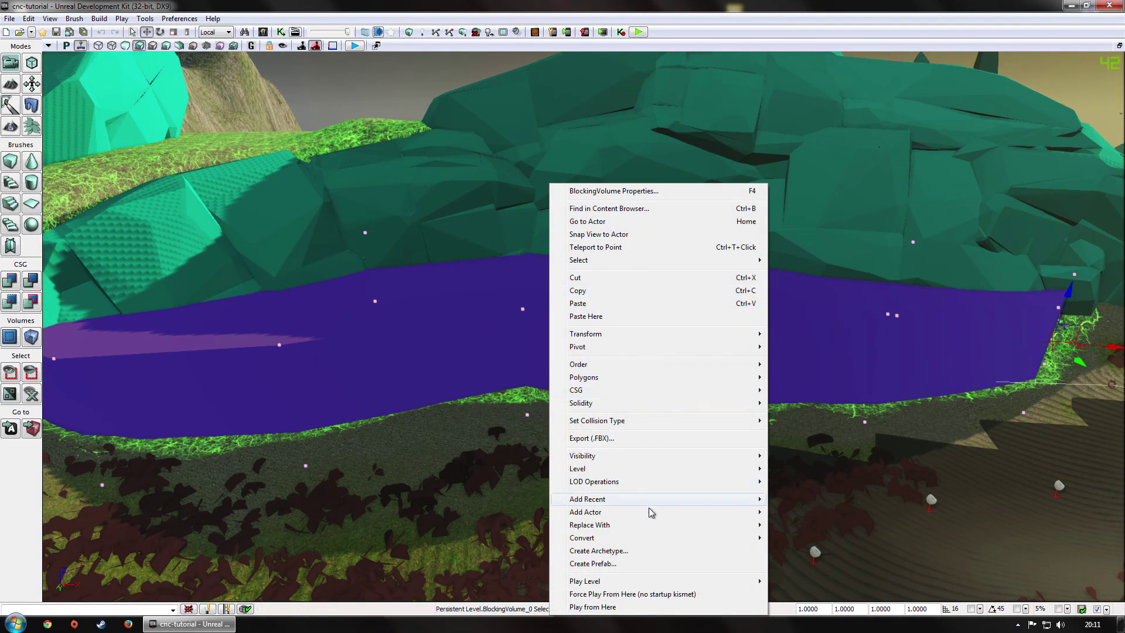
pyautogui.moveTo(643, 542)
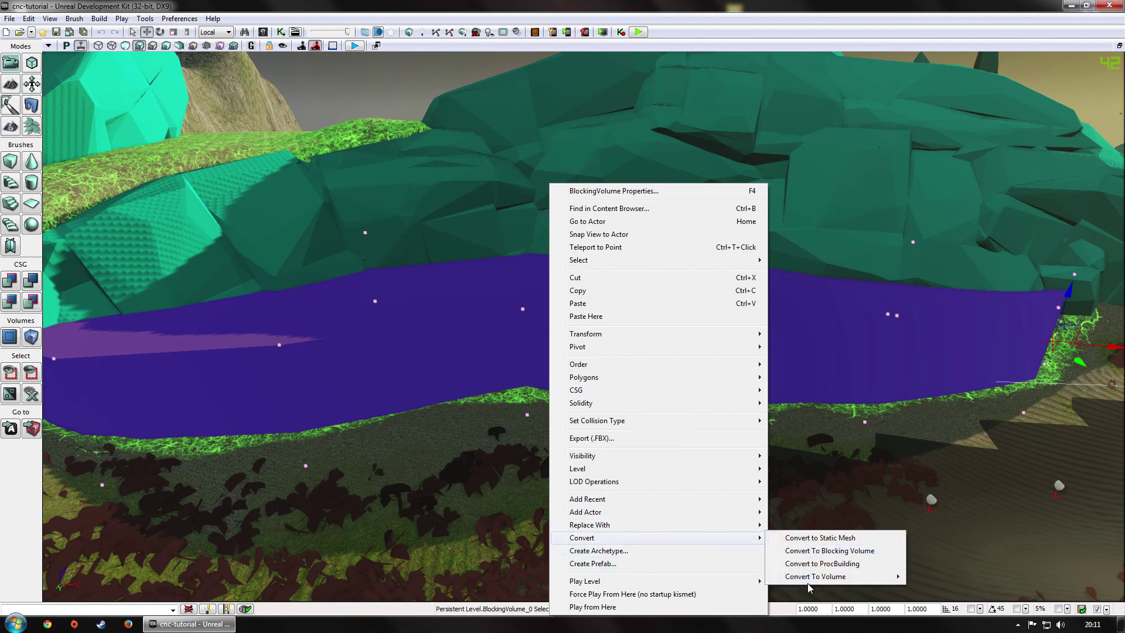
pyautogui.moveTo(808, 577)
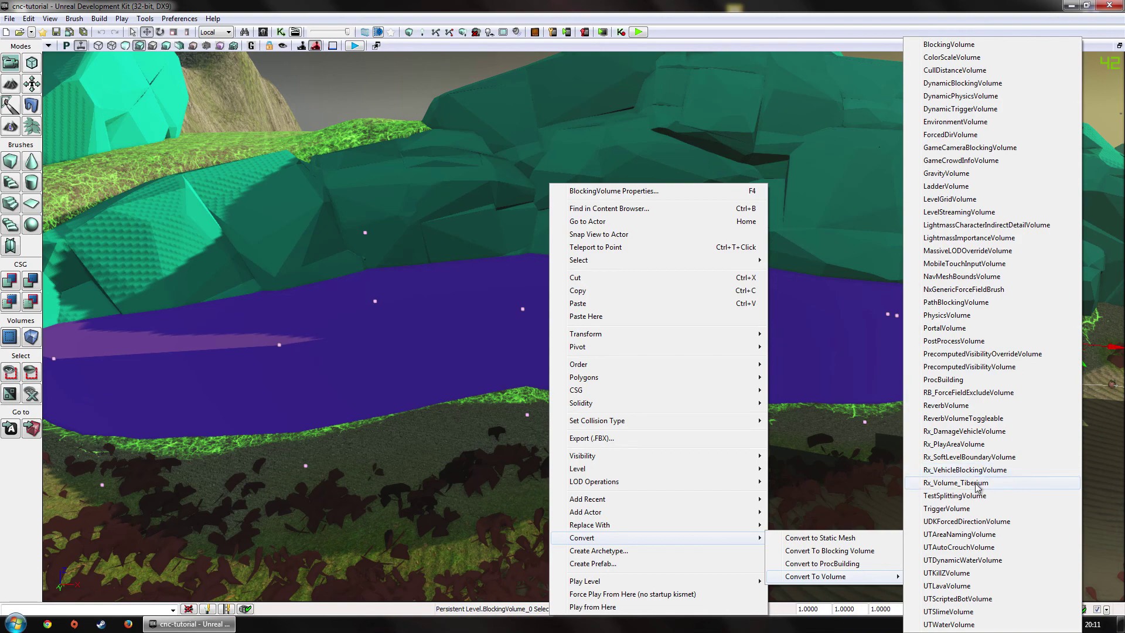
pyautogui.click(939, 484)
pyautogui.click(693, 427)
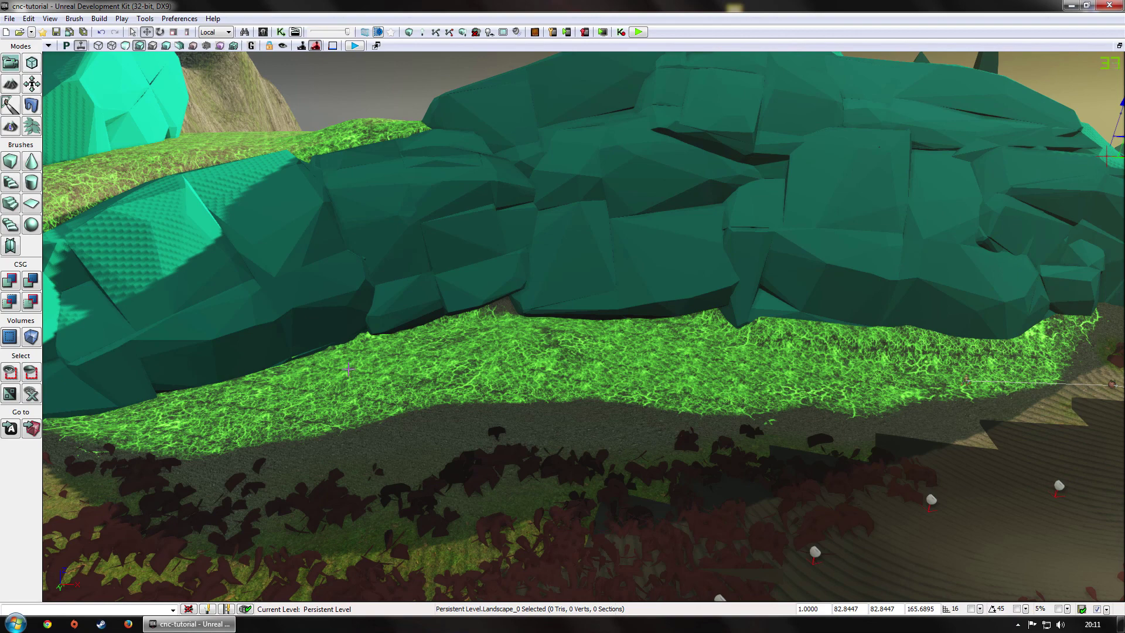
# Display Non-Zero Extent collision in the viewport and examine the tiberium strip, the road and the surrounding rocks.
pyautogui.click(50, 46)
pyautogui.moveTo(88, 70)
pyautogui.moveTo(276, 89)
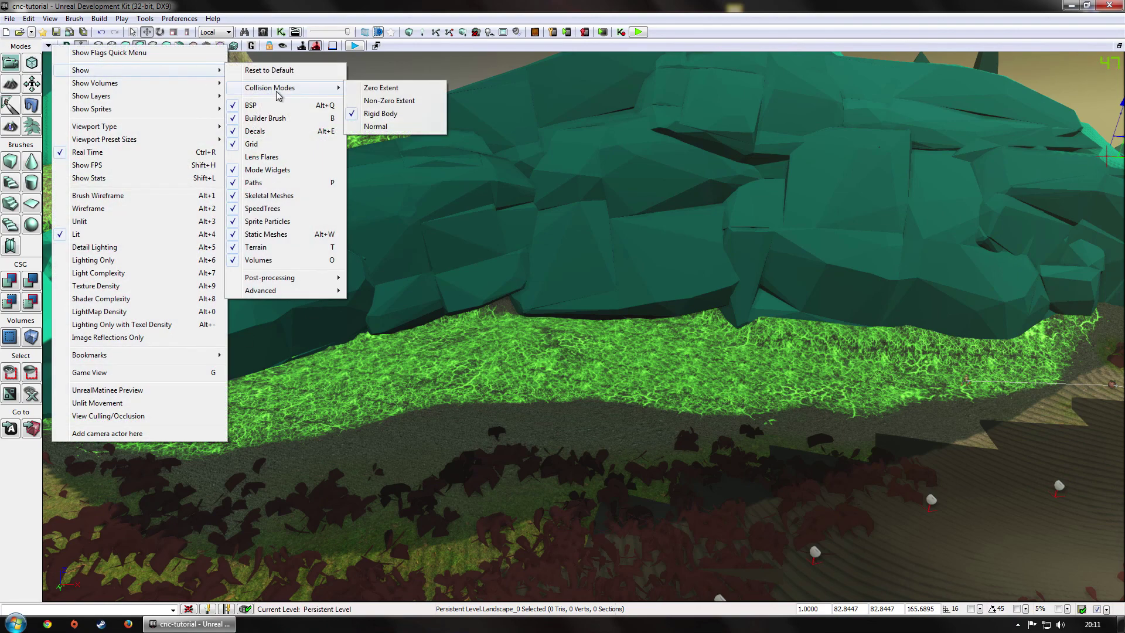
pyautogui.click(375, 107)
pyautogui.moveTo(374, 108); pyautogui.dragTo(774, 295, button='right')
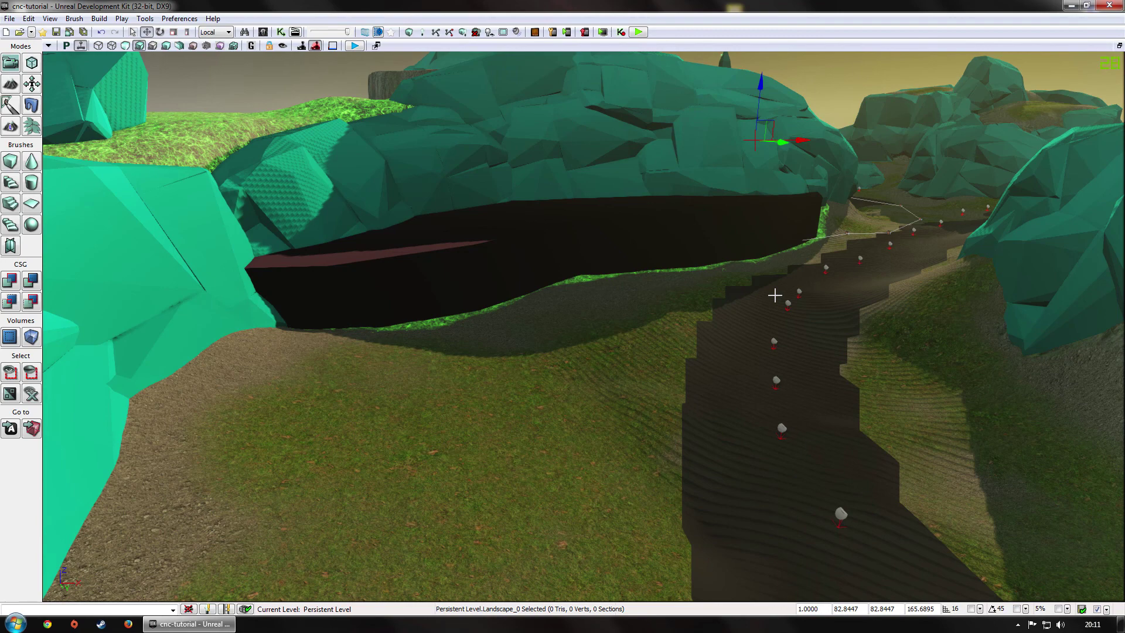
pyautogui.moveTo(593, 364); pyautogui.dragTo(594, 282, button='right')
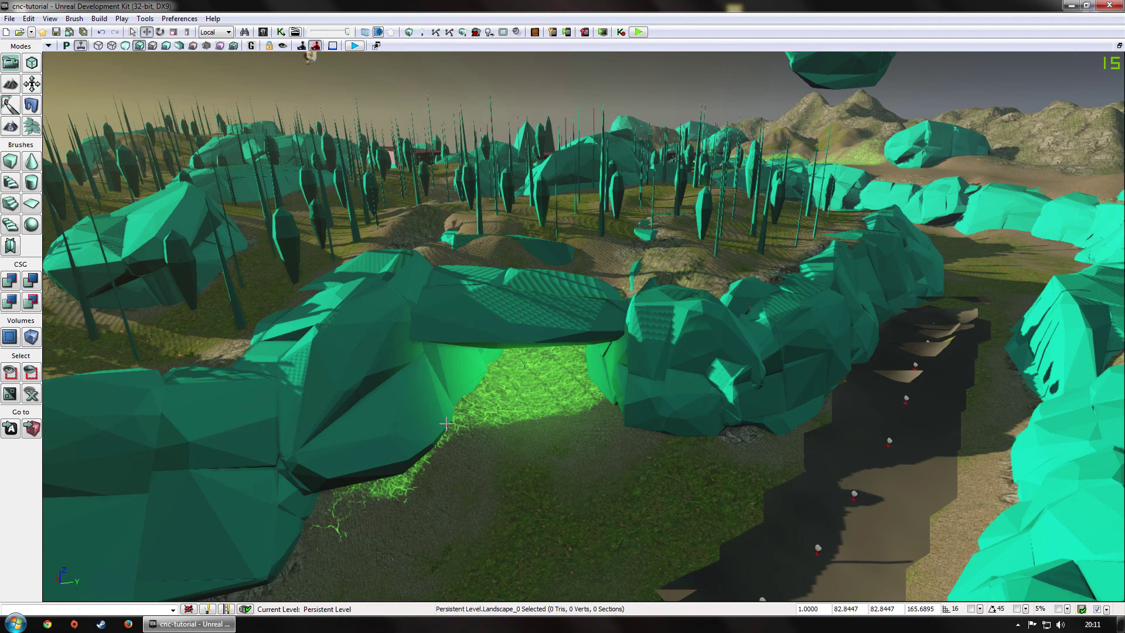
# Set the viewport's collision display mode to Normal.
pyautogui.click(50, 46)
pyautogui.moveTo(87, 74)
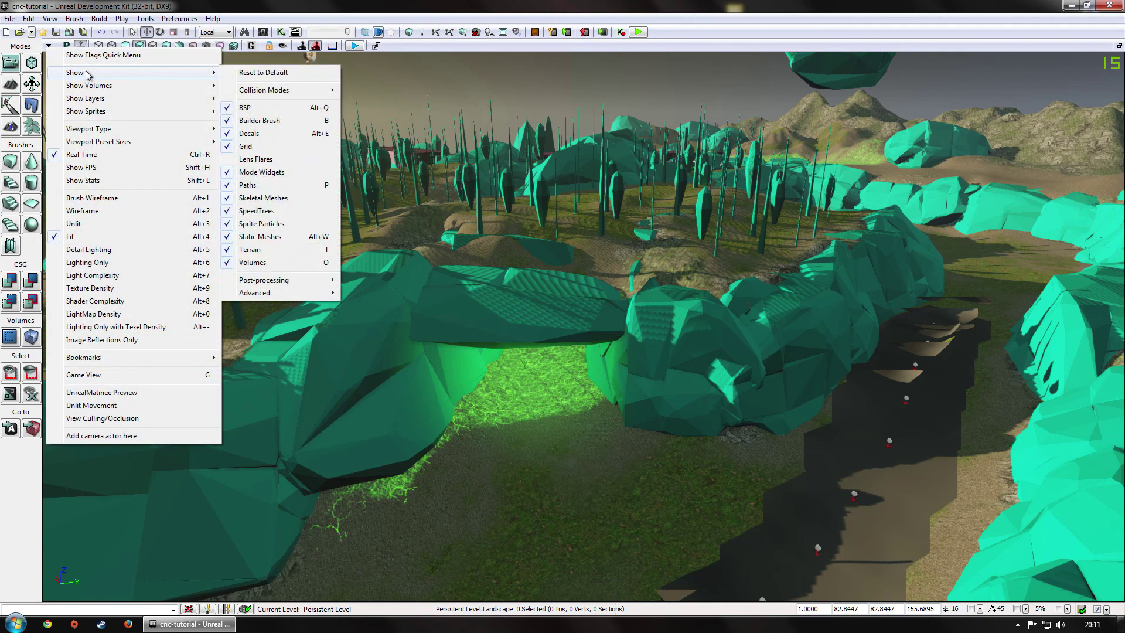
pyautogui.moveTo(274, 92)
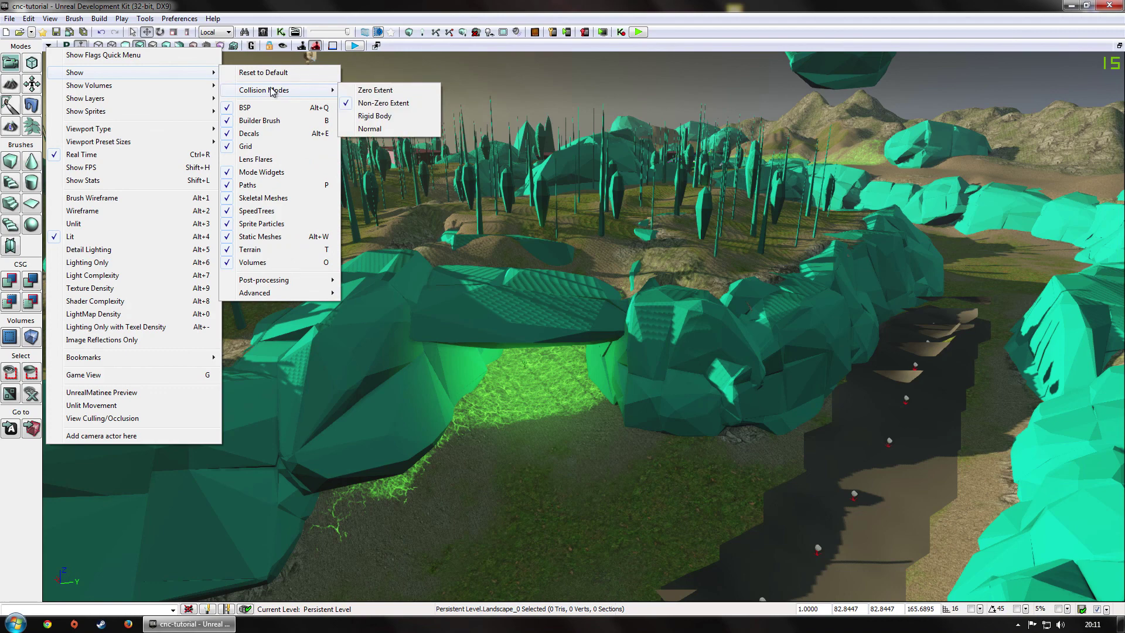
pyautogui.click(368, 129)
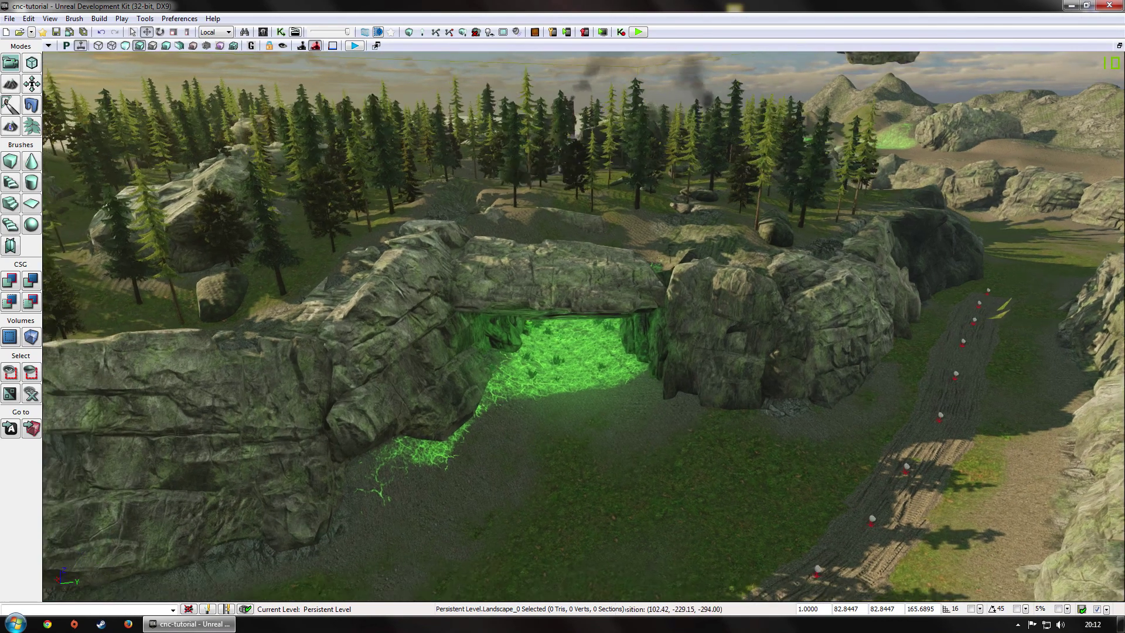
# Show the scene unlit and open the properties of the green point light above the tiberium under the rock arch.
pyautogui.hotkey('alt', '3')
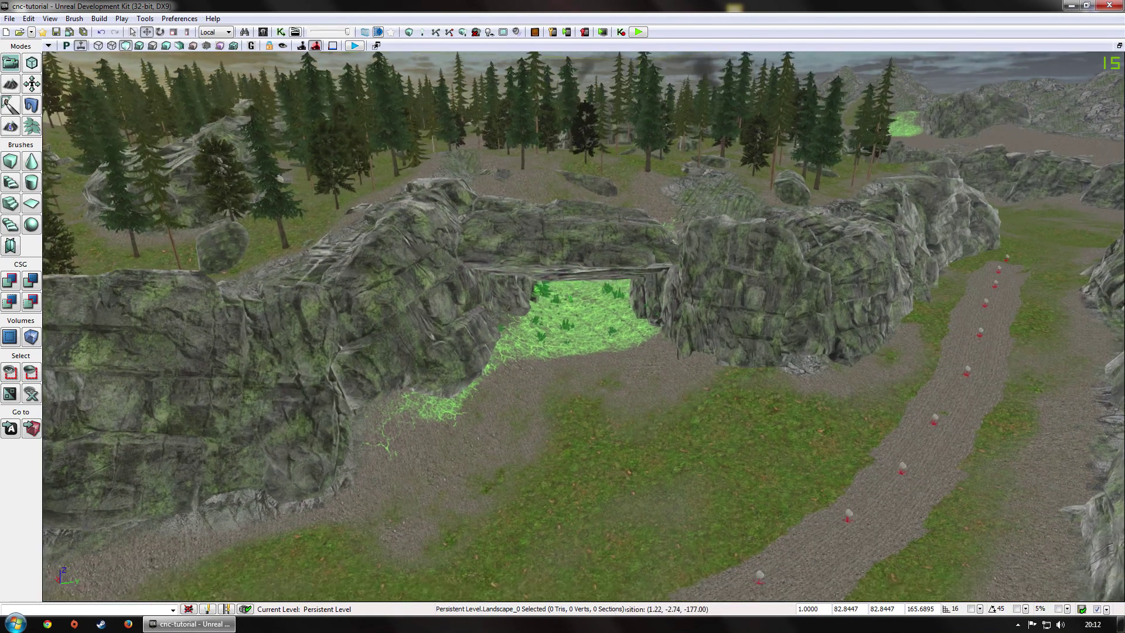
pyautogui.press('w')
pyautogui.moveTo(583, 326); pyautogui.dragTo(571, 372, button='right')
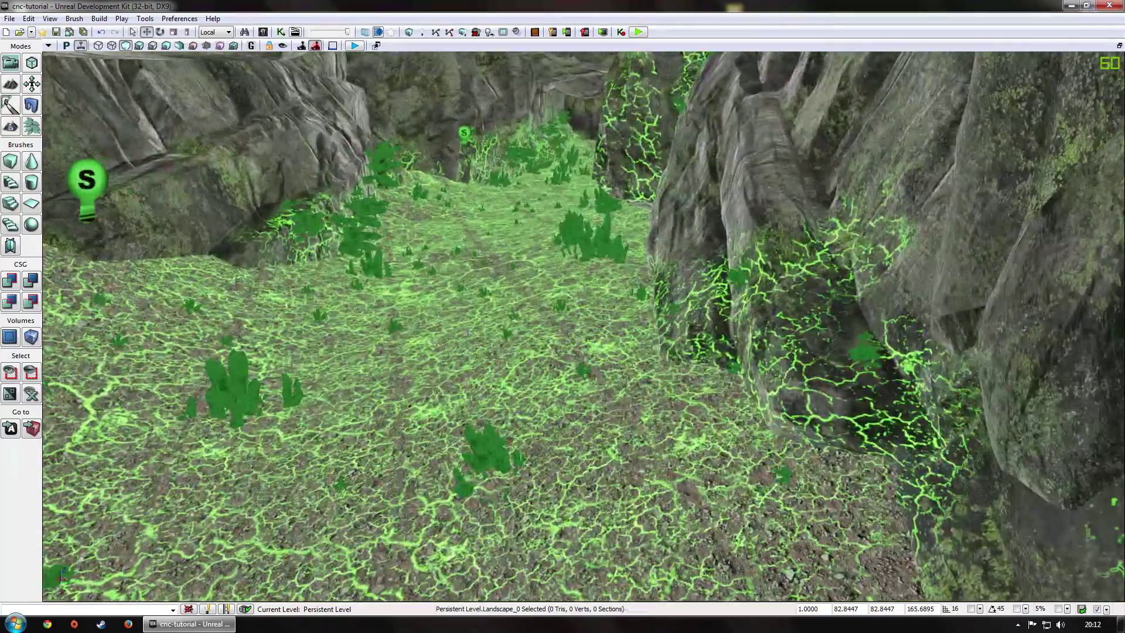
pyautogui.moveTo(467, 229)
pyautogui.mouseDown(button='right')
pyautogui.moveTo(504, 230)
pyautogui.moveTo(457, 216)
pyautogui.moveTo(467, 229)
pyautogui.mouseUp(button='right')
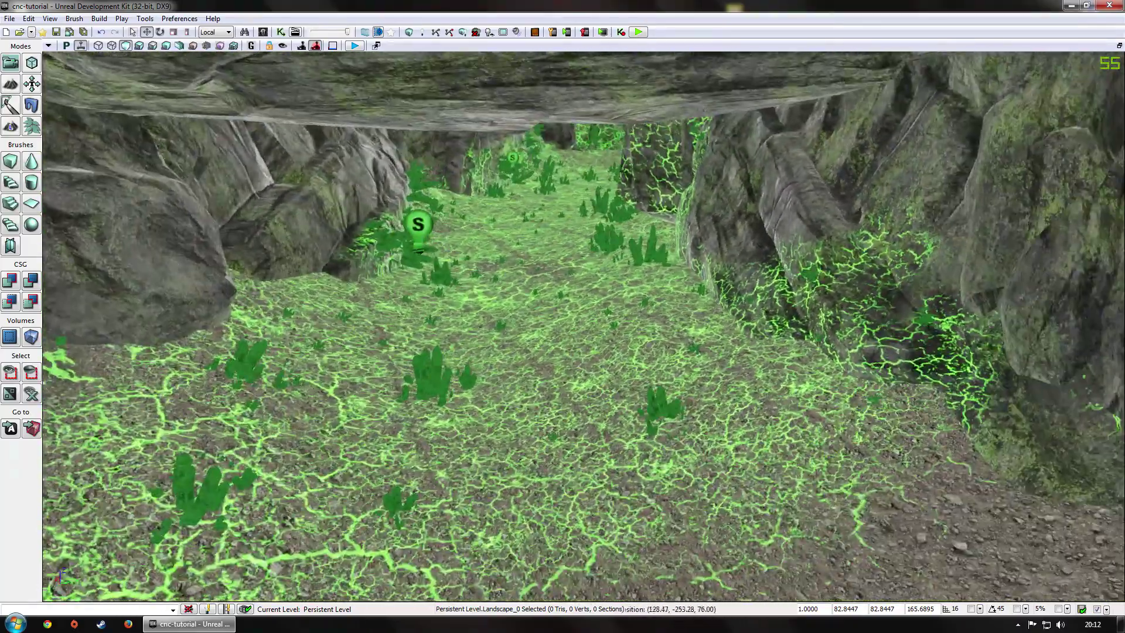
pyautogui.doubleClick(413, 223)
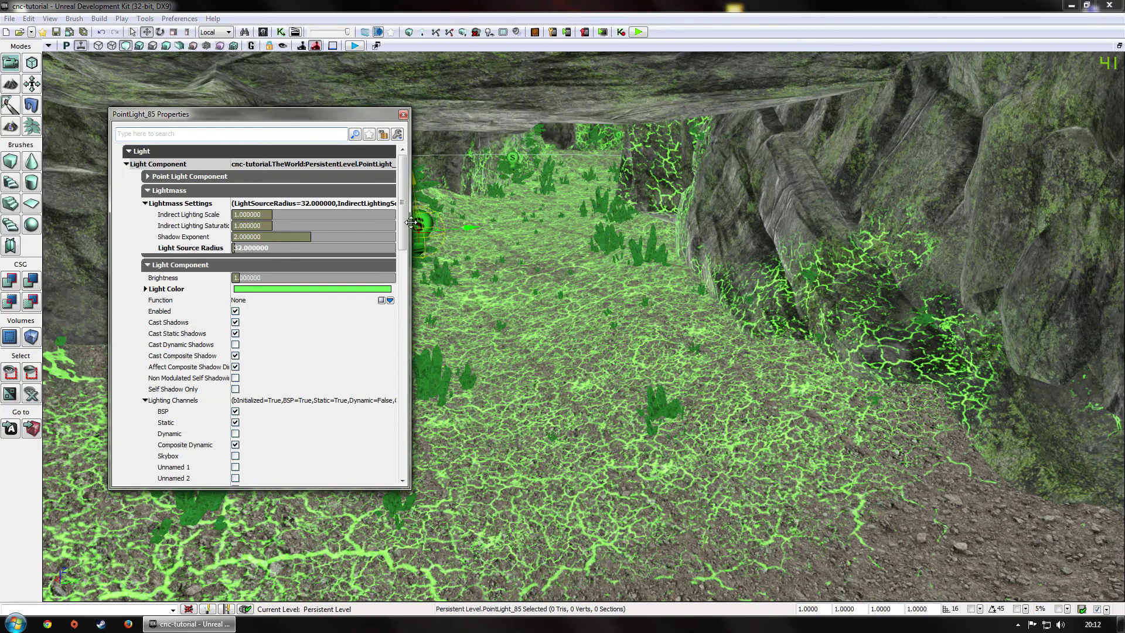
pyautogui.moveTo(374, 119); pyautogui.dragTo(196, 124)
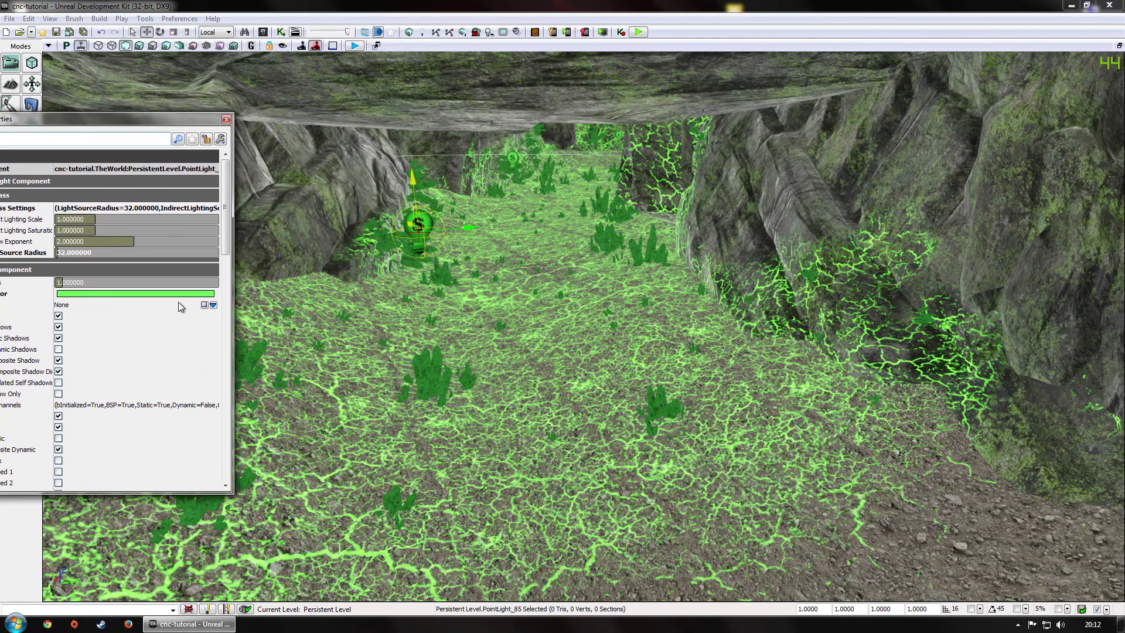
pyautogui.moveTo(94, 119); pyautogui.dragTo(932, 117)
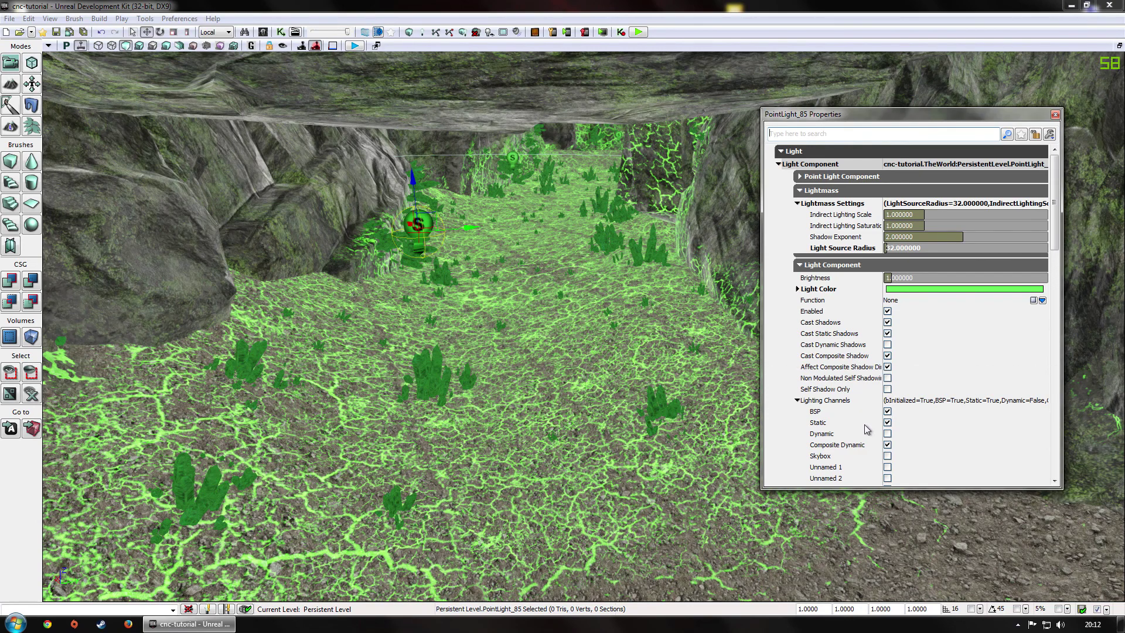
# Disable the light's Cast Shadows, Cast Static Shadows, Cast Composite Shadow and Affect Composite Shadow Dir, enable Non Modulated Self Shadowing, and show the scene lit.
pyautogui.click(887, 356)
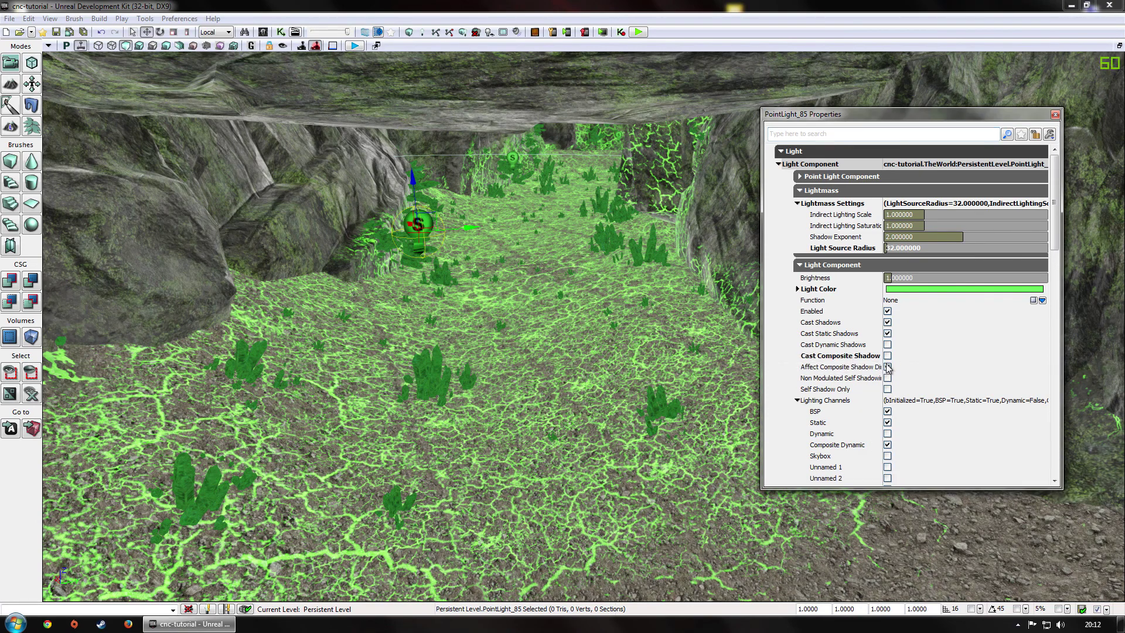
pyautogui.click(887, 366)
pyautogui.click(886, 377)
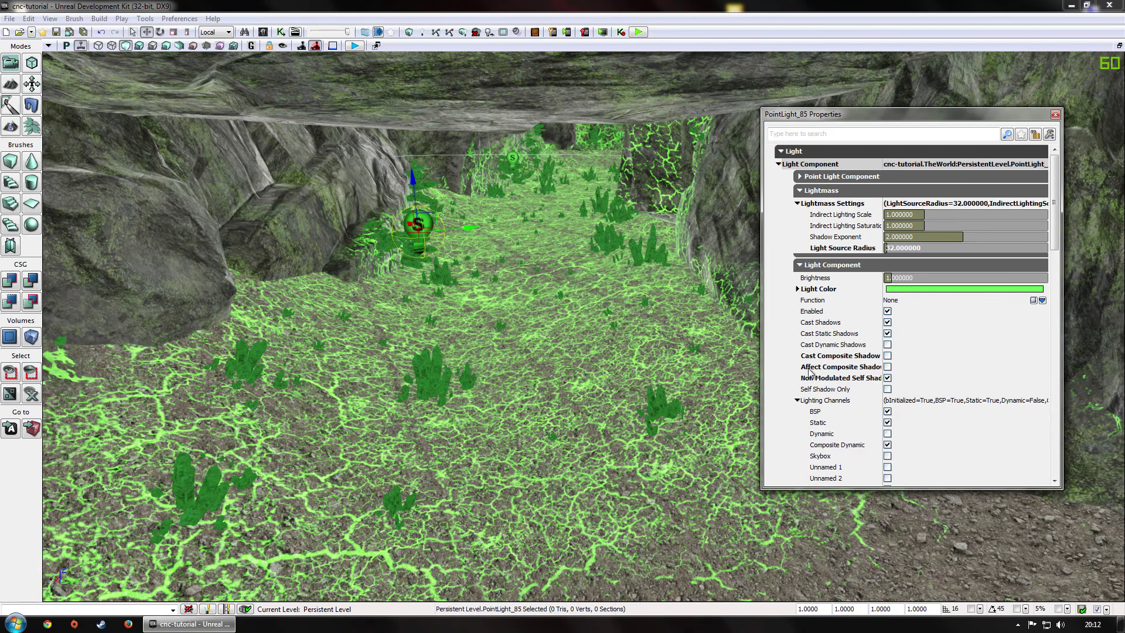
pyautogui.click(887, 322)
pyautogui.click(887, 333)
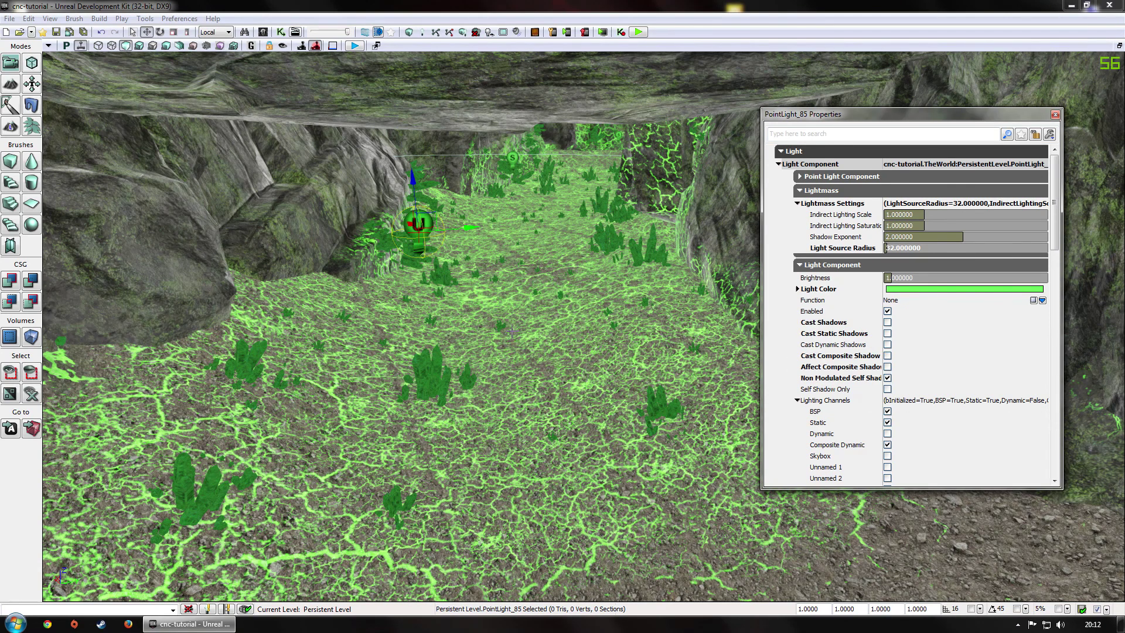
pyautogui.click(140, 44)
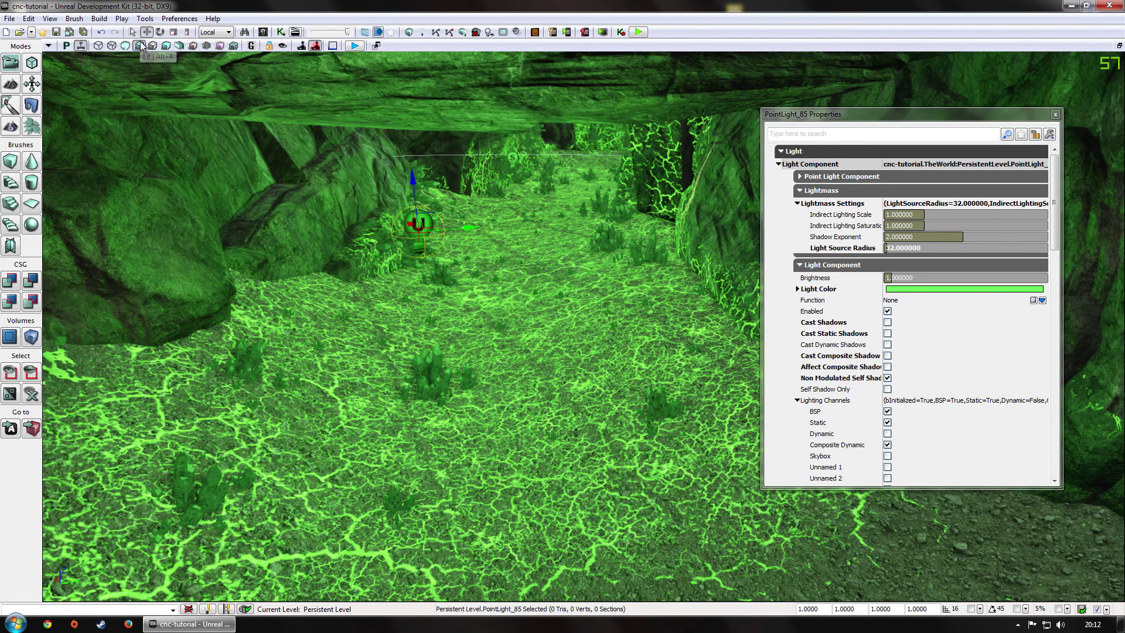
pyautogui.moveTo(450, 294); pyautogui.dragTo(390, 276, button='right')
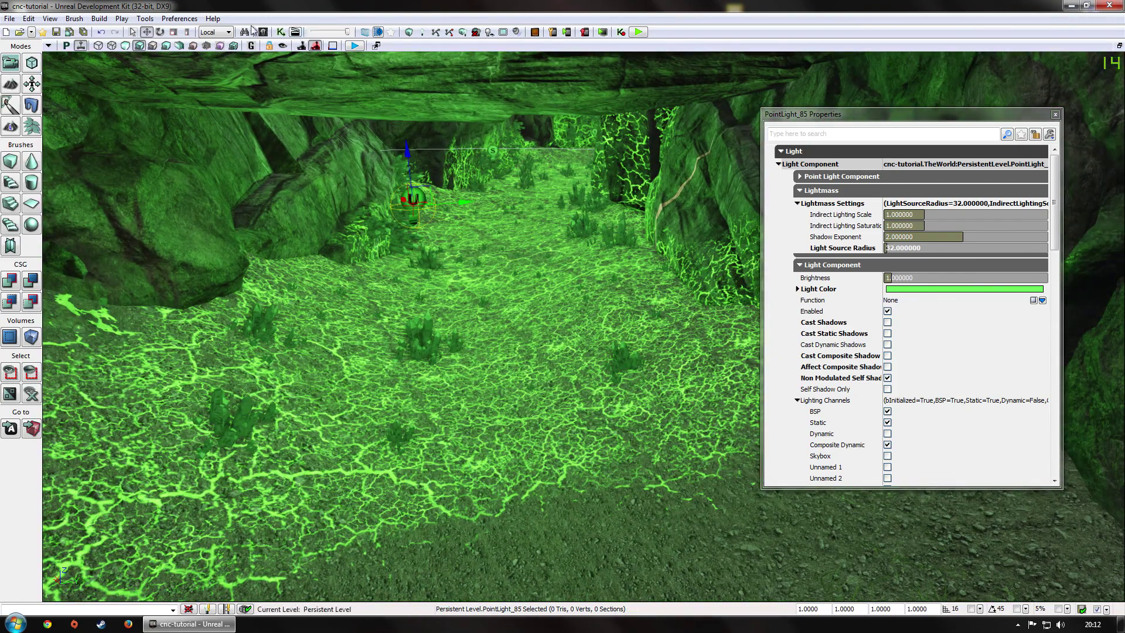
# Place an Rx_Vehicle_MRLS from the Vehicles actor classes on the tiberium ground near the cave entrance.
pyautogui.click(259, 32)
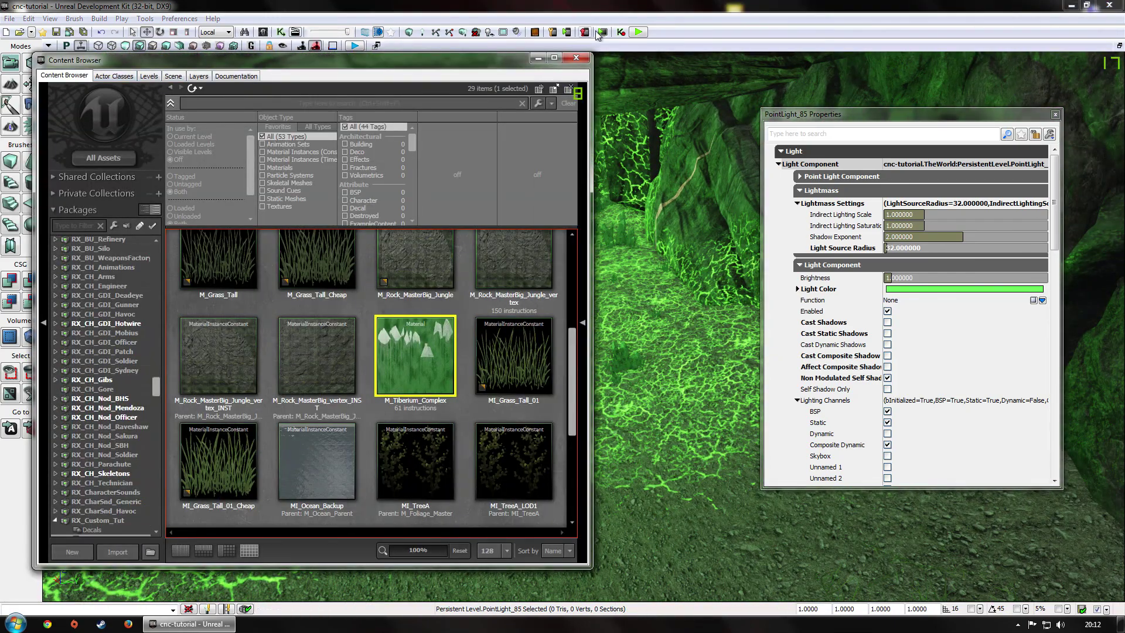
pyautogui.click(115, 77)
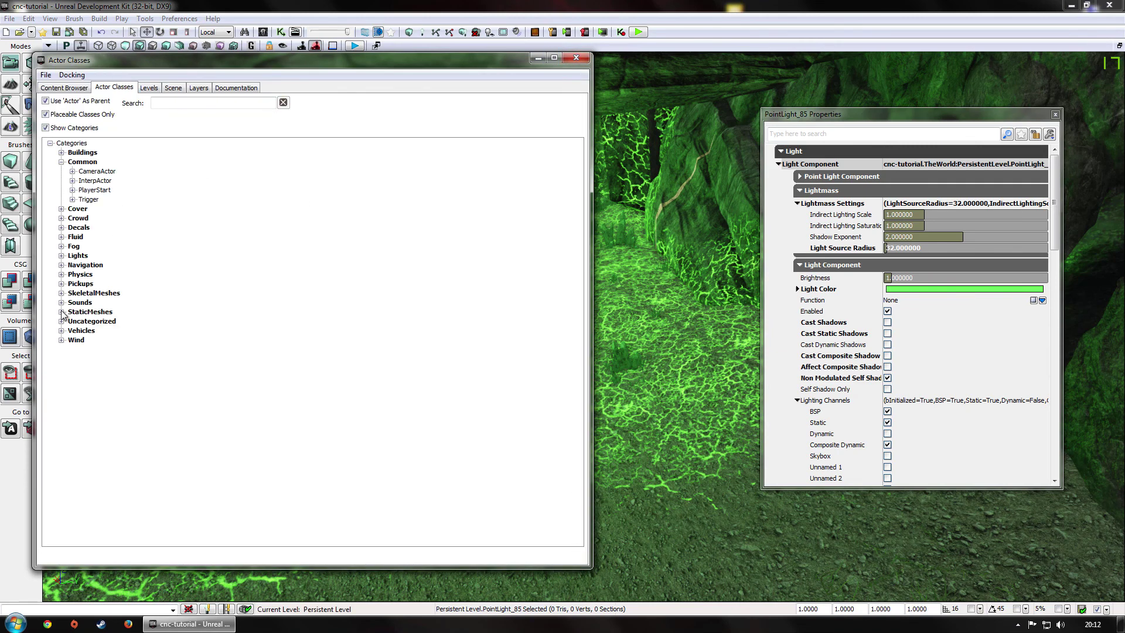
pyautogui.click(61, 332)
pyautogui.scroll(-1, 176, 328)
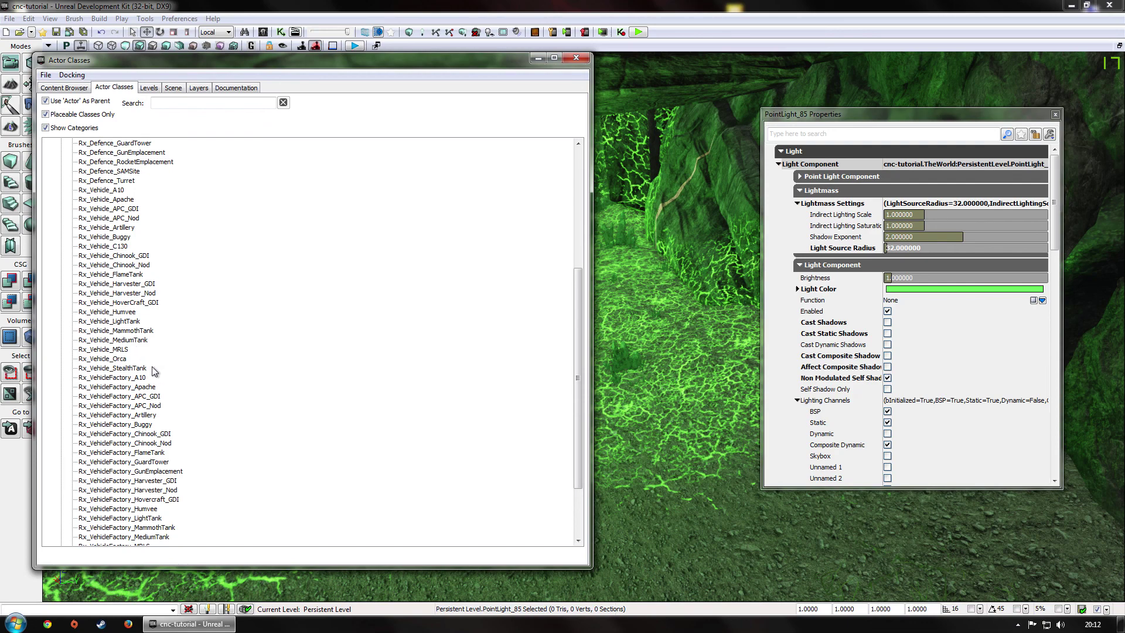
pyautogui.click(104, 360)
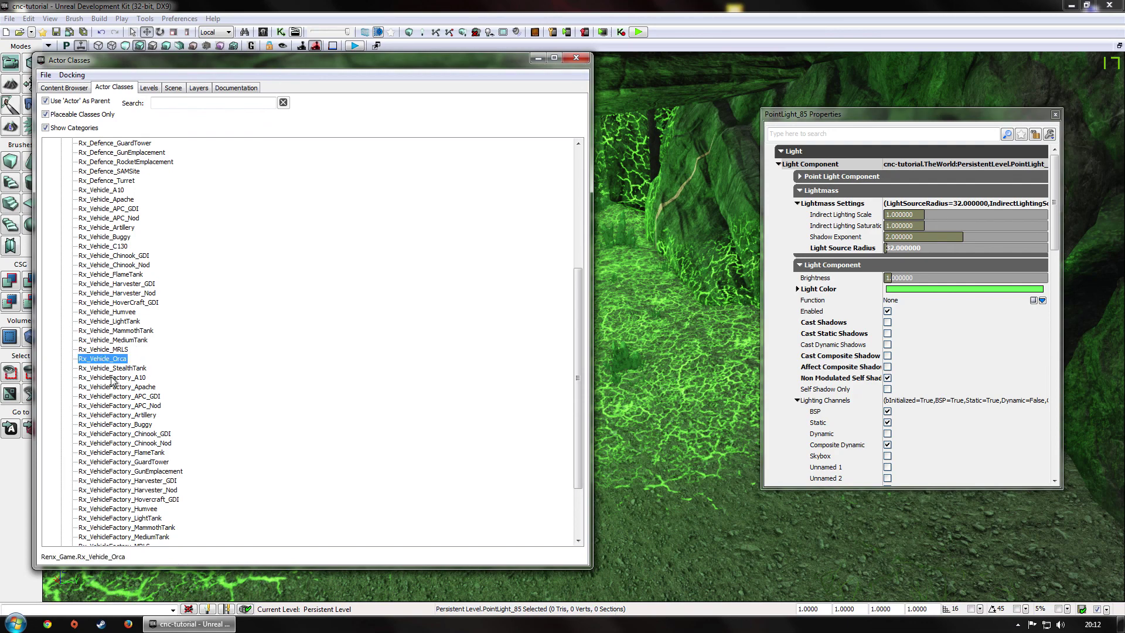
pyautogui.click(93, 351)
pyautogui.moveTo(716, 424); pyautogui.dragTo(627, 329)
pyautogui.click(536, 57)
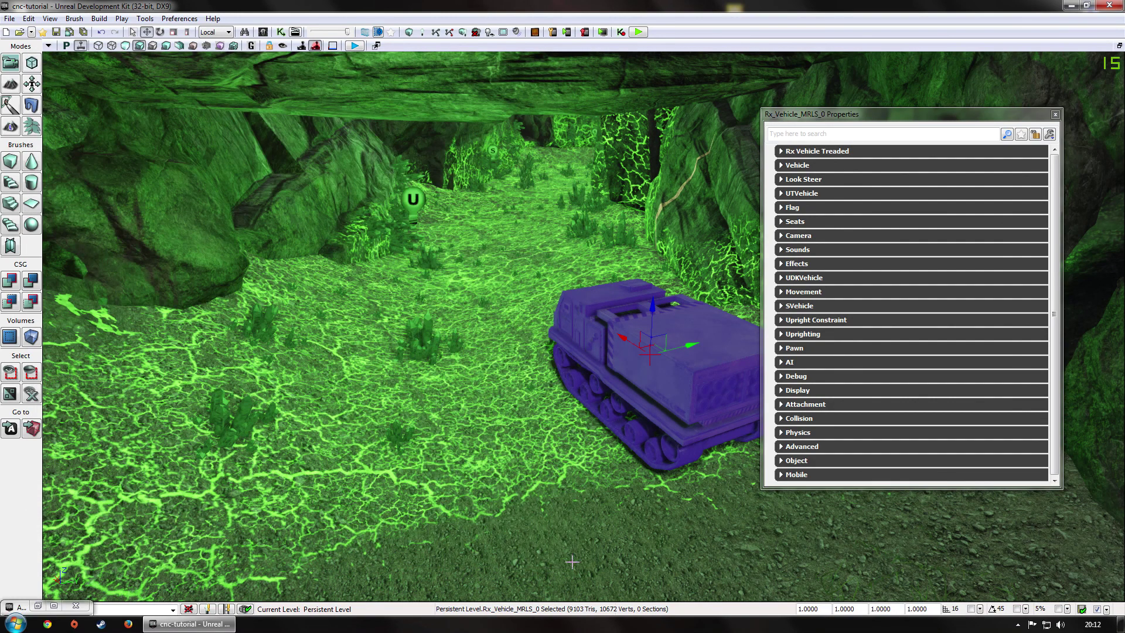
# Move the MRLS vehicle deeper into the tiberium passage, close to the point light.
pyautogui.click(609, 376)
pyautogui.click(613, 350)
pyautogui.moveTo(631, 345); pyautogui.dragTo(626, 488)
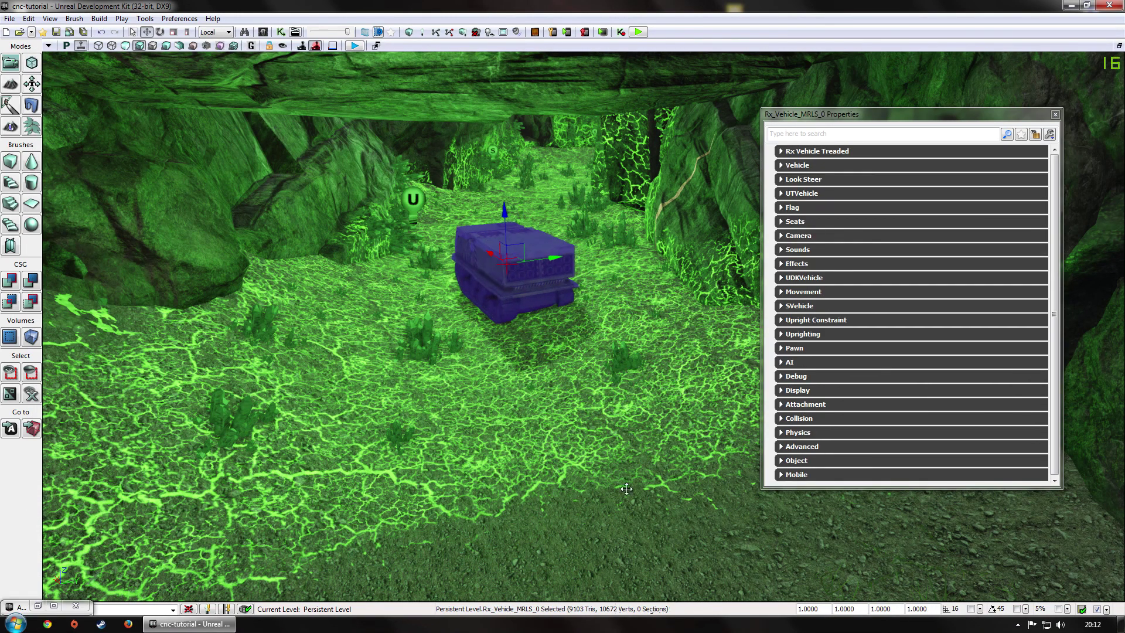
pyautogui.click(671, 544)
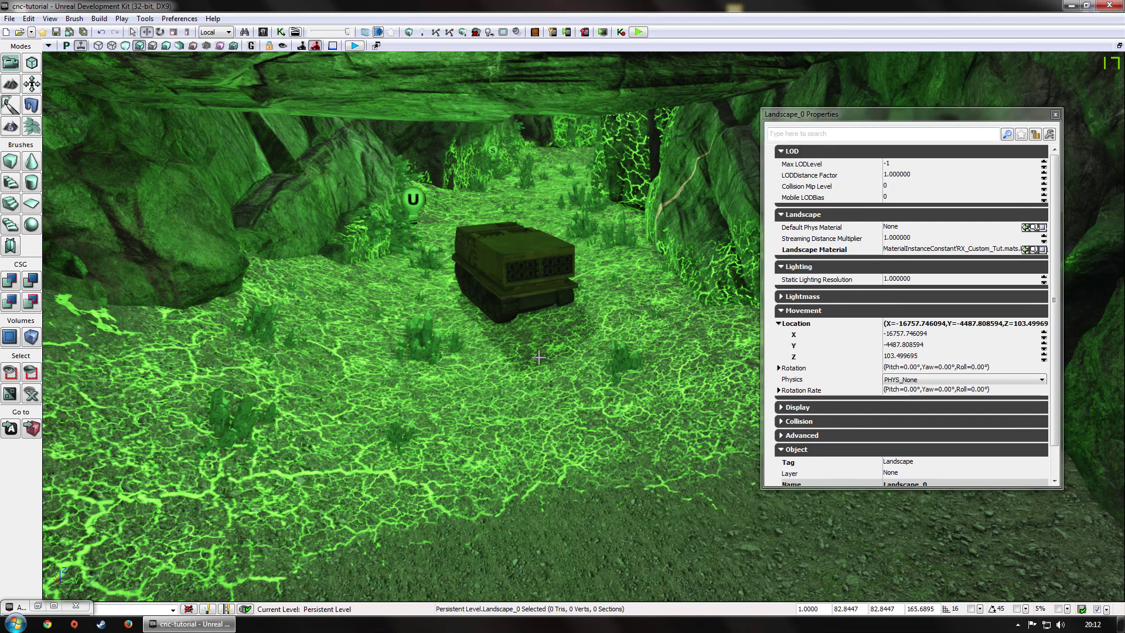
# Rotate the MRLS vehicle horizontally so that it points straight along the tiberium passage.
pyautogui.click(535, 273)
pyautogui.press('space')
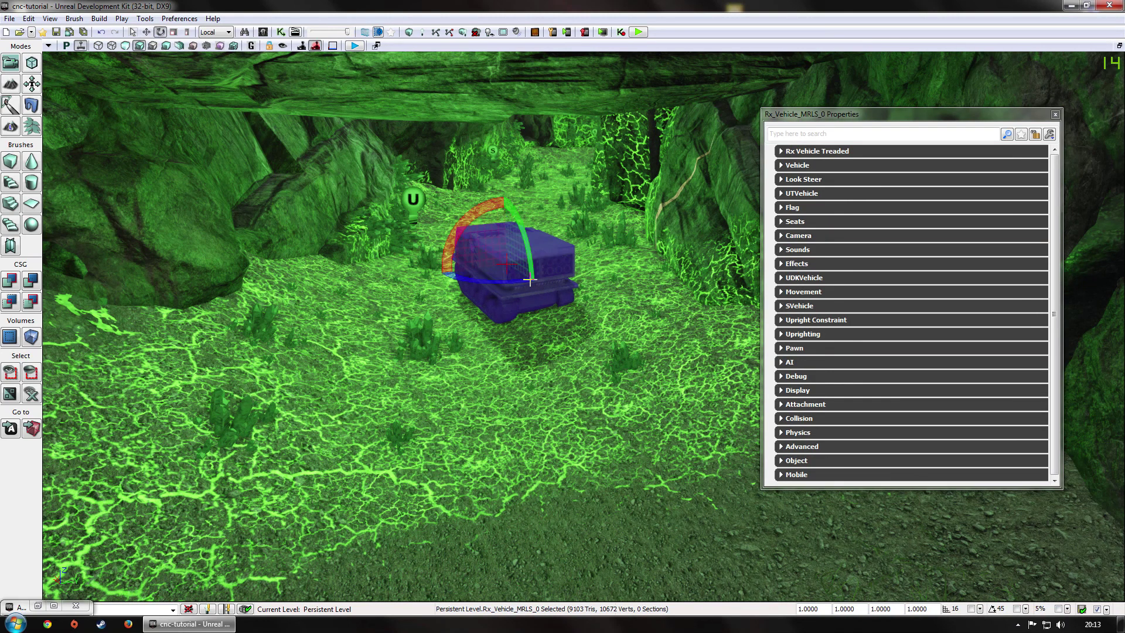
pyautogui.moveTo(530, 285); pyautogui.dragTo(616, 517)
pyautogui.click(616, 516)
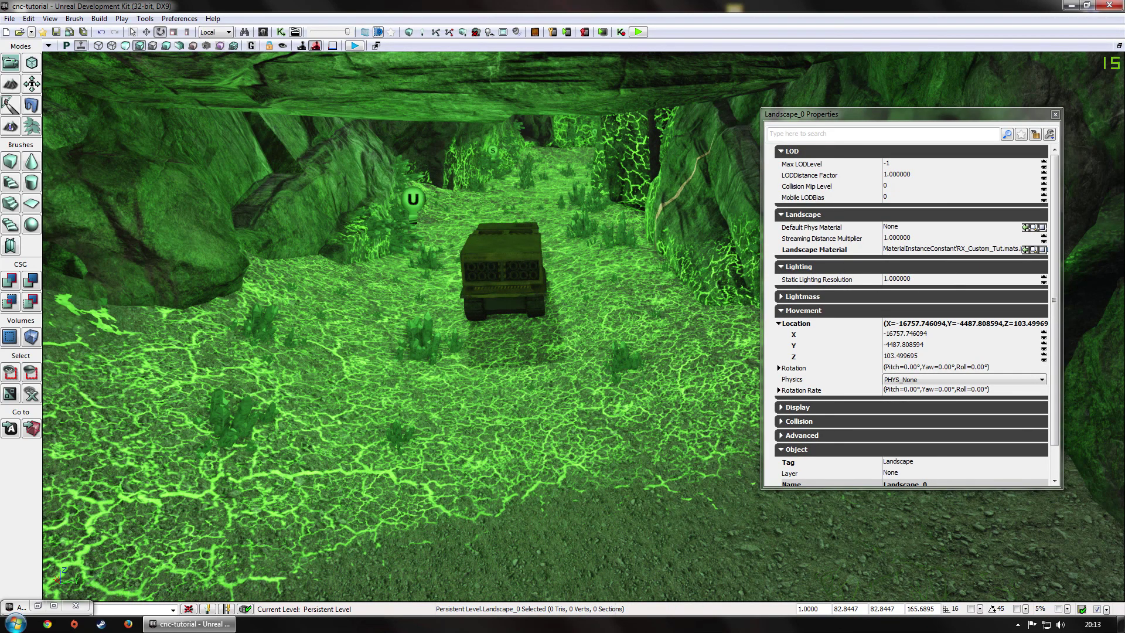
# Copy the layer name "tib light" from the point light's Object properties.
pyautogui.click(413, 199)
pyautogui.rightClick(416, 201)
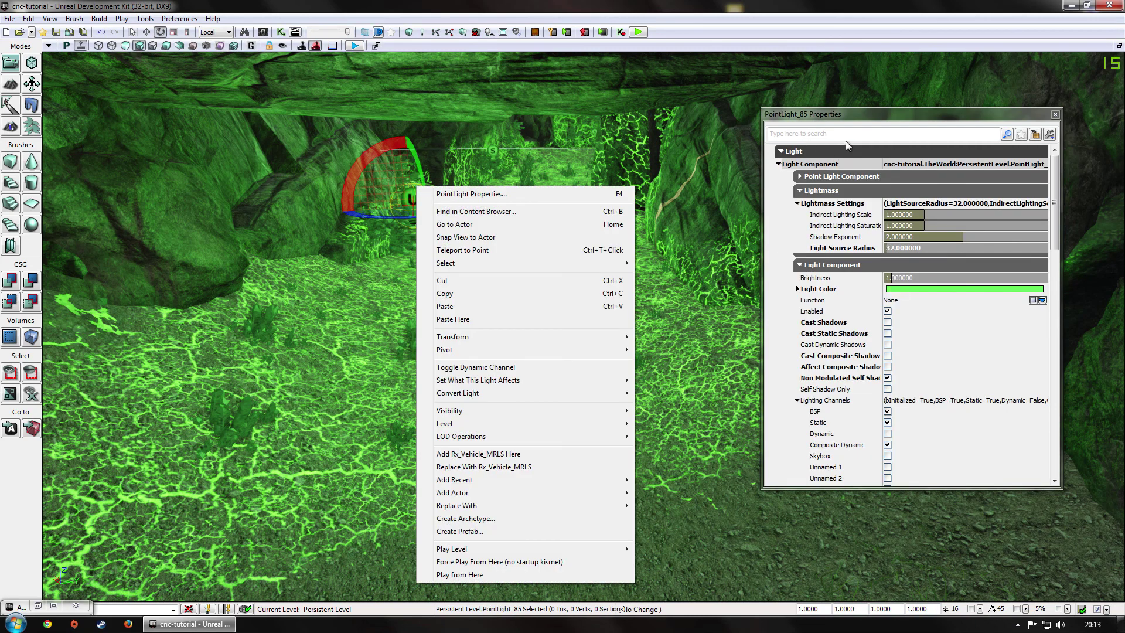
pyautogui.moveTo(1054, 198); pyautogui.dragTo(1049, 438)
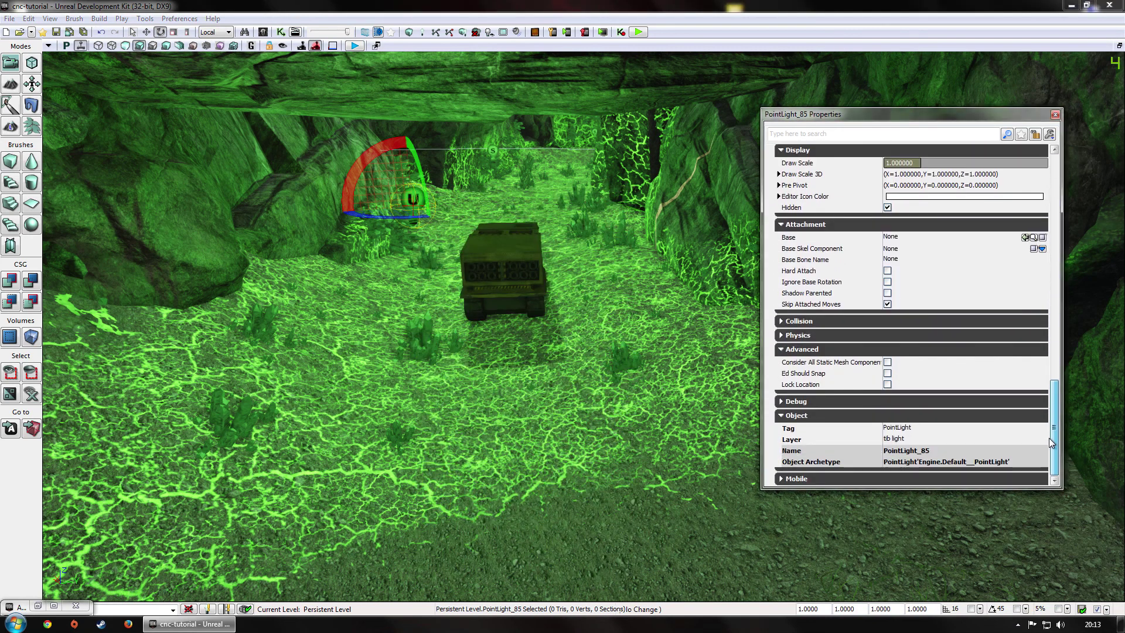
pyautogui.click(897, 415)
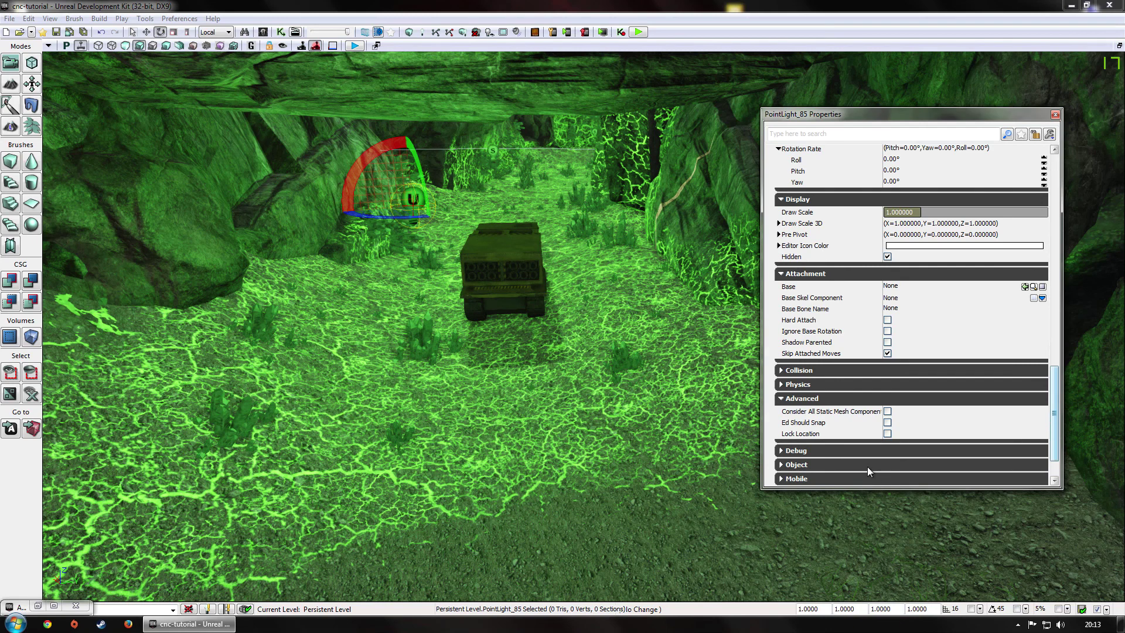
pyautogui.click(867, 467)
pyautogui.scroll(-2, 867, 466)
pyautogui.click(902, 441)
pyautogui.rightClick(903, 443)
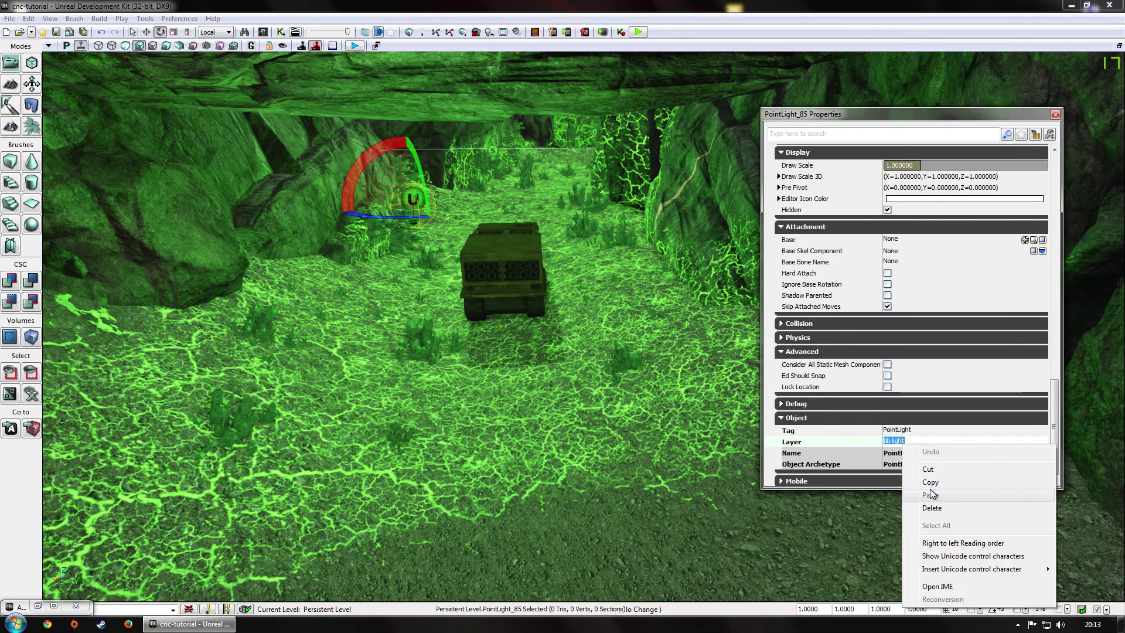
pyautogui.click(930, 481)
pyautogui.click(82, 20)
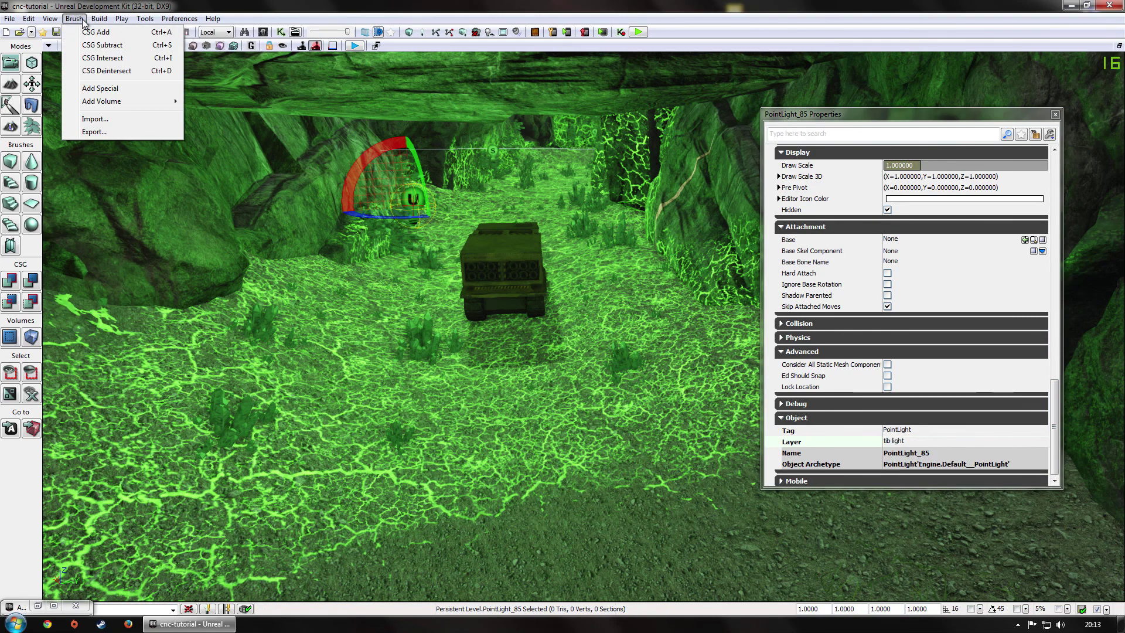
pyautogui.click(352, 3)
pyautogui.click(244, 33)
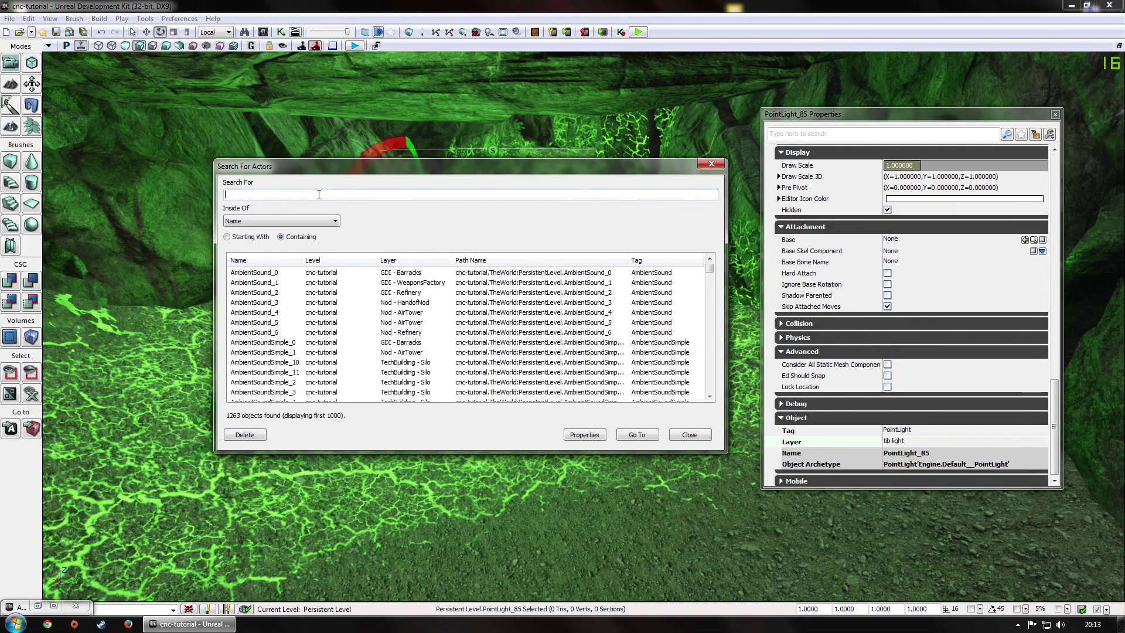
pyautogui.click(713, 166)
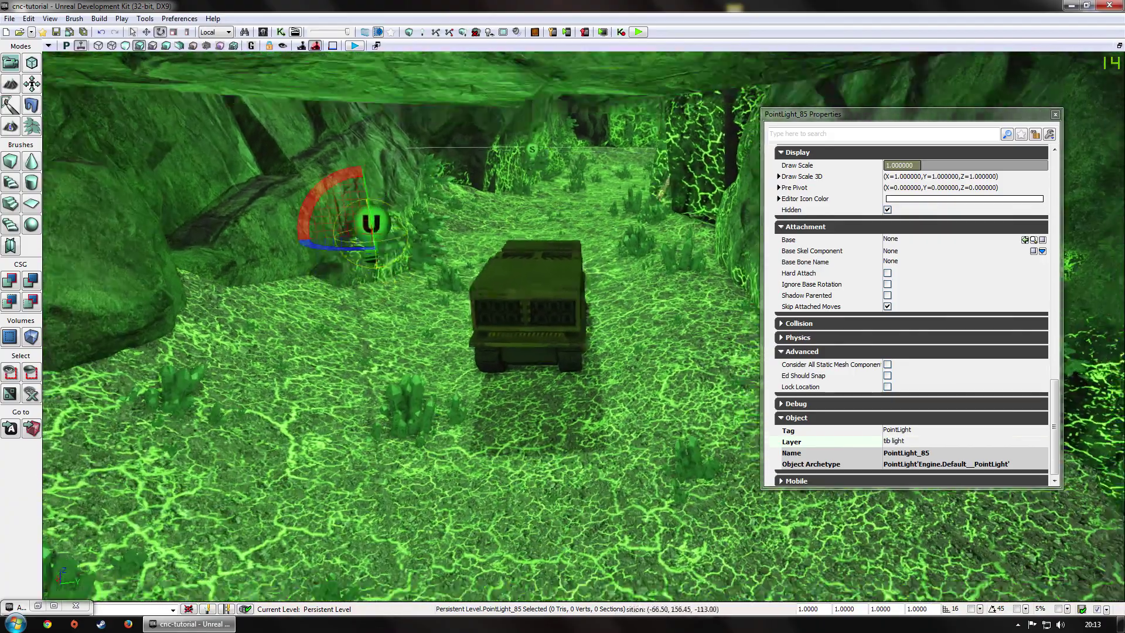
# Move the MRLS vehicle across the tiberium ground toward the passage entrance and open the nearby point light's properties.
pyautogui.moveTo(212, 212)
pyautogui.mouseDown(button='right')
pyautogui.moveTo(235, 227)
pyautogui.moveTo(211, 226)
pyautogui.moveTo(212, 212)
pyautogui.mouseUp(button='right')
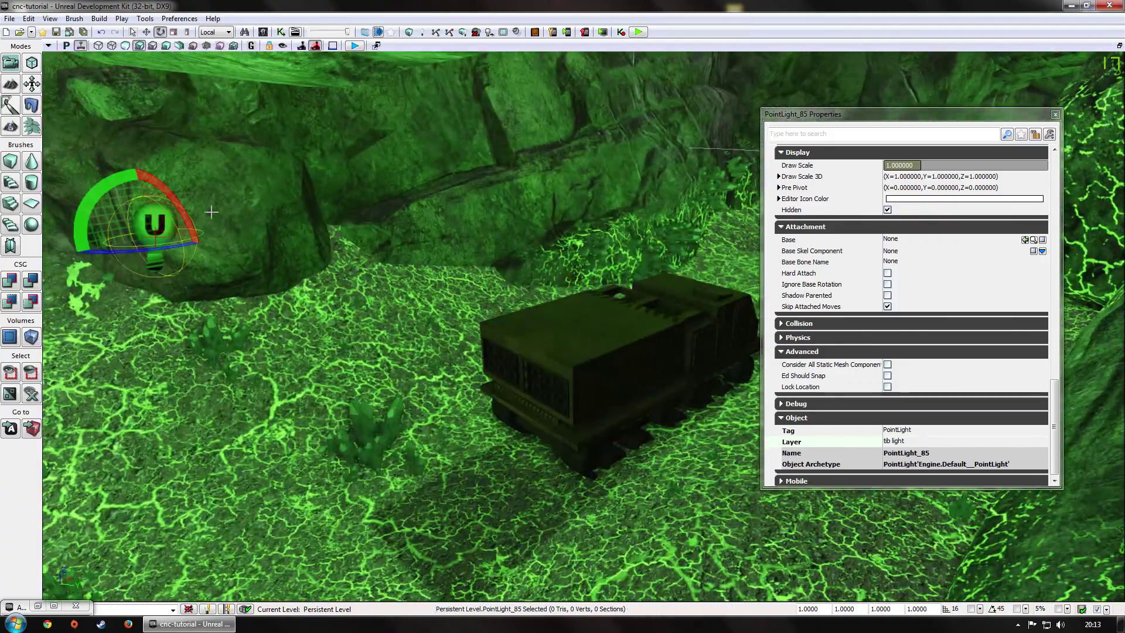
pyautogui.click(614, 368)
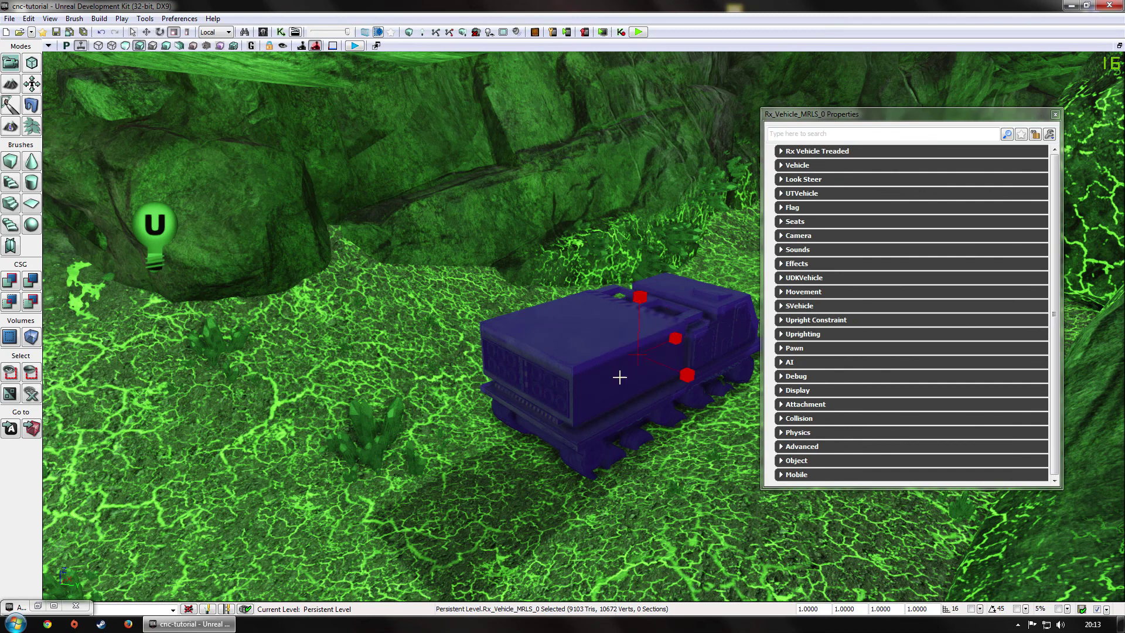
pyautogui.press('w')
pyautogui.moveTo(630, 351); pyautogui.dragTo(445, 264)
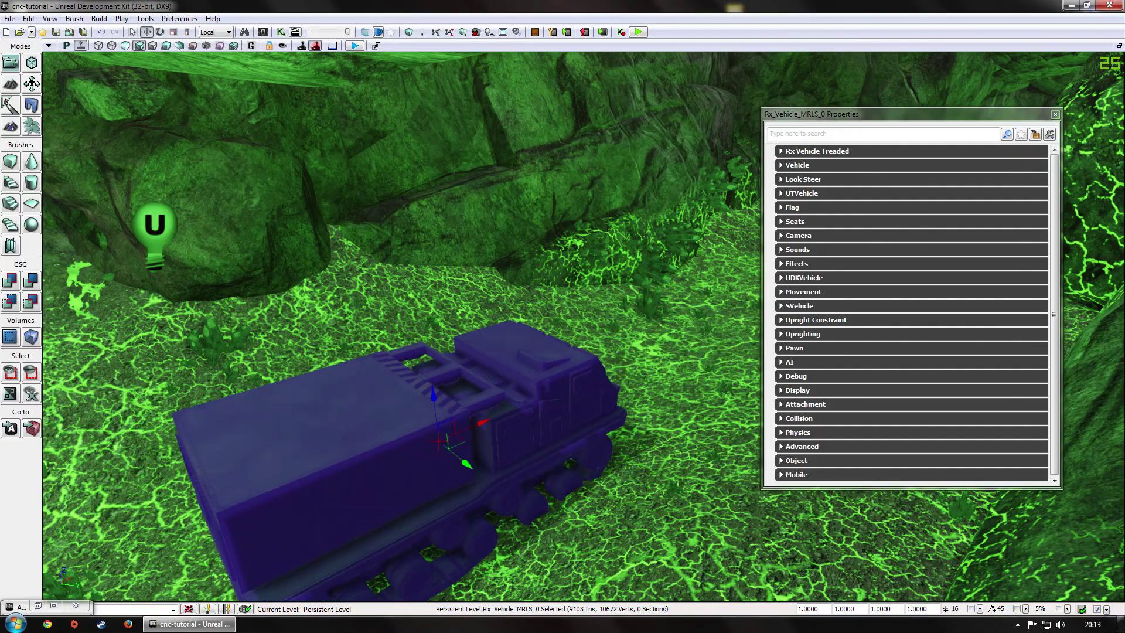
pyautogui.moveTo(445, 264); pyautogui.dragTo(504, 239, button='right')
pyautogui.moveTo(417, 299); pyautogui.dragTo(287, 167, button='right')
pyautogui.click(290, 137)
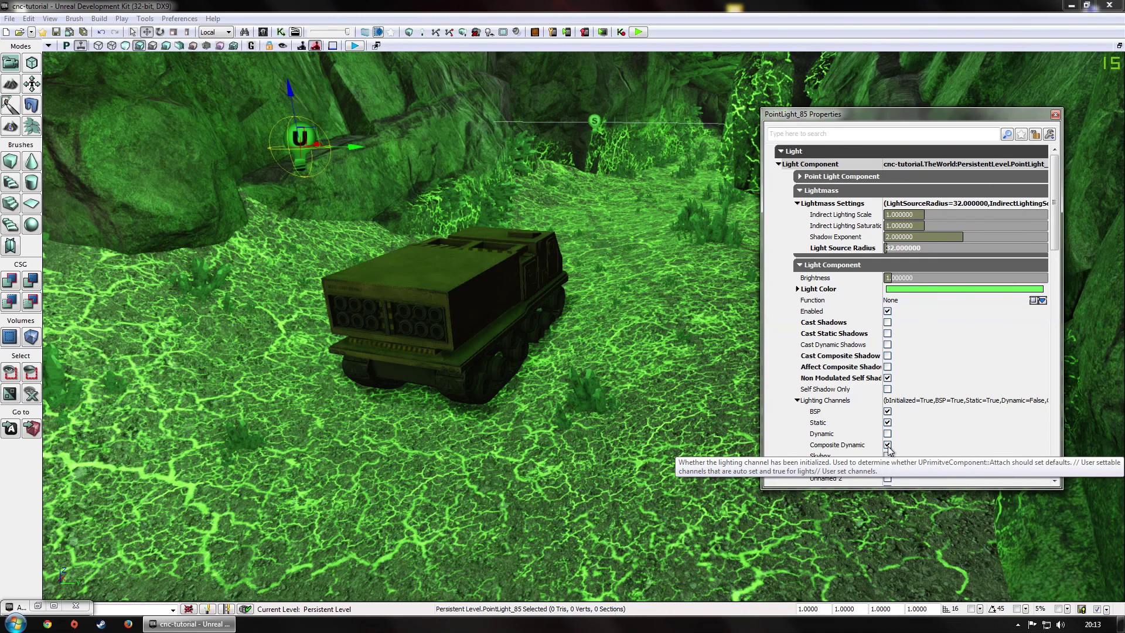
# Move the MRLS vehicle deeper into the tiberium passage and back beside the nearest point light to compare its lighting.
pyautogui.click(498, 311)
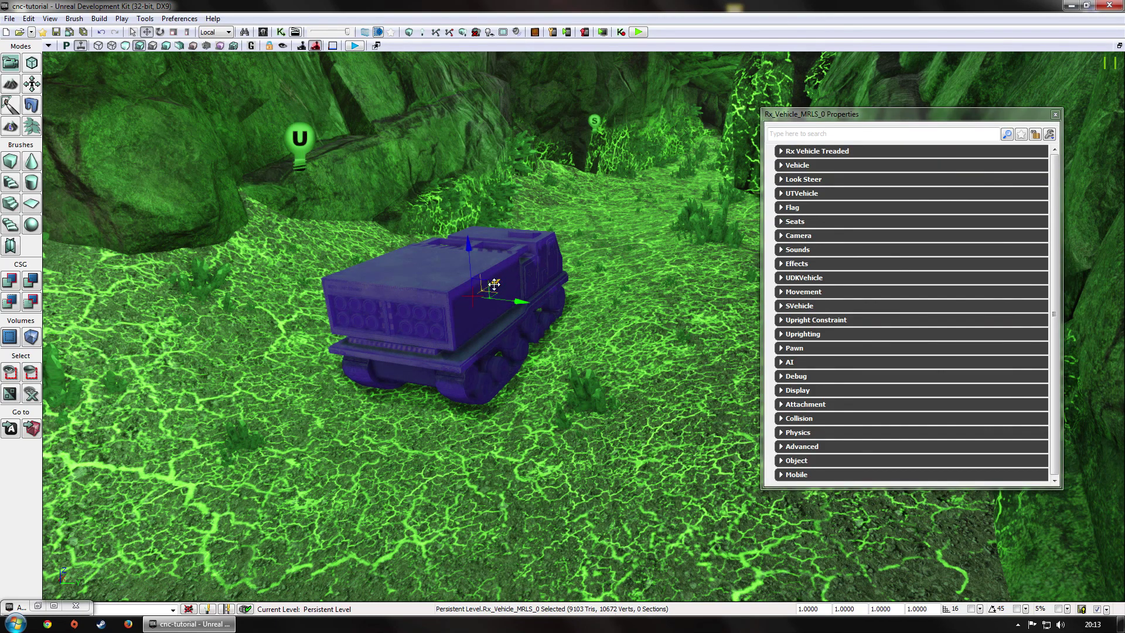
pyautogui.moveTo(494, 284); pyautogui.dragTo(456, 241)
pyautogui.moveTo(456, 241); pyautogui.dragTo(389, 405, button='right')
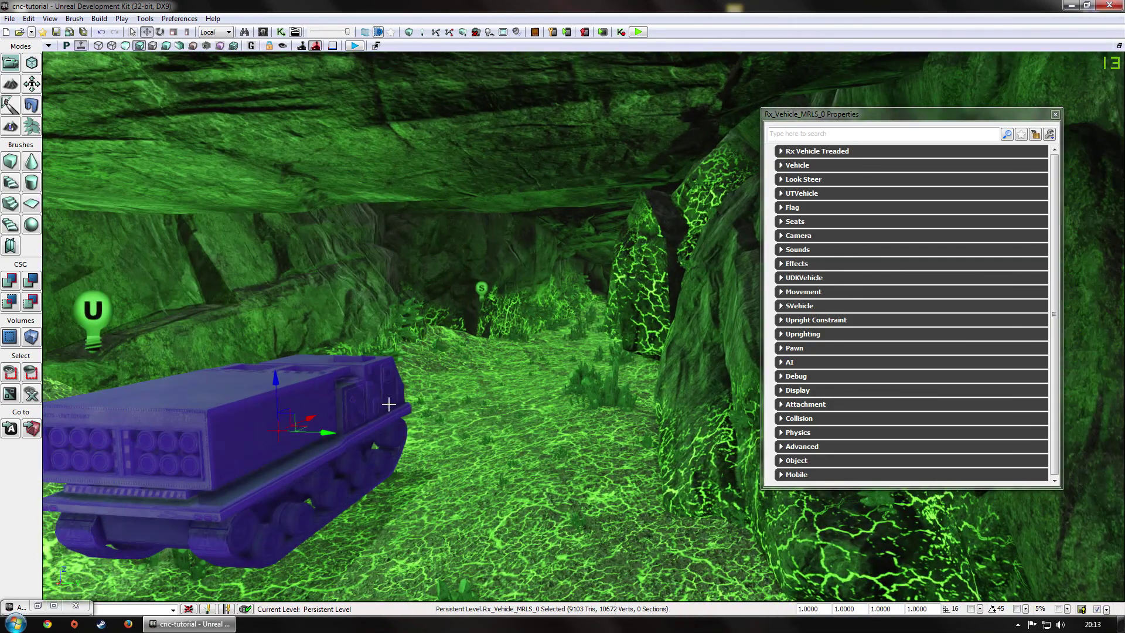
pyautogui.moveTo(310, 418); pyautogui.dragTo(494, 302)
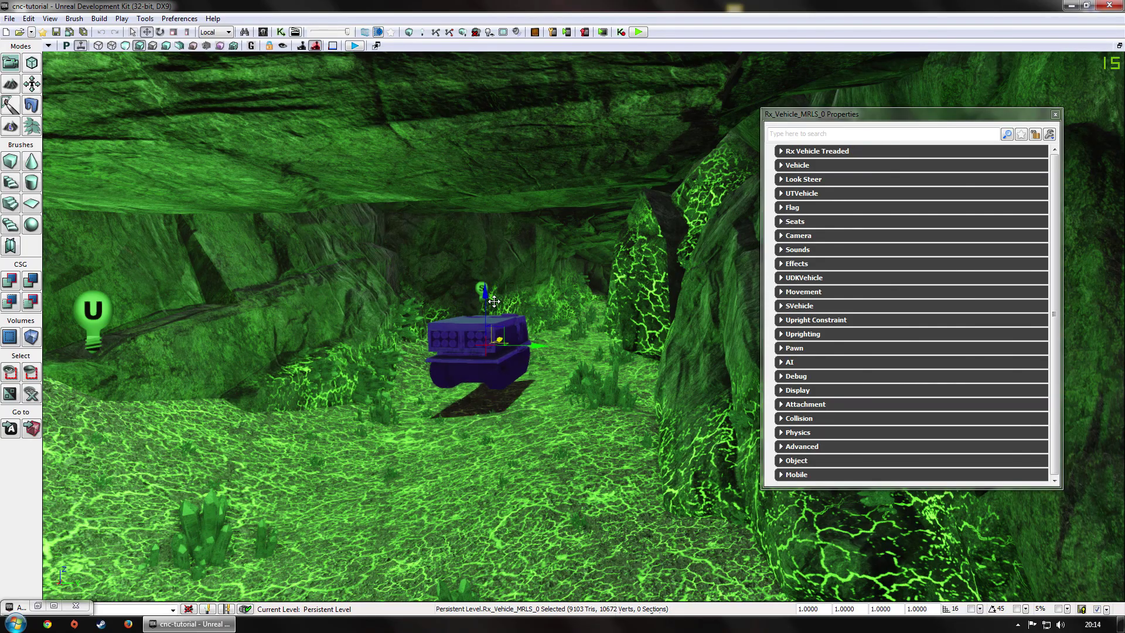
pyautogui.moveTo(522, 389)
pyautogui.mouseDown()
pyautogui.moveTo(520, 377)
pyautogui.moveTo(515, 389)
pyautogui.mouseUp()
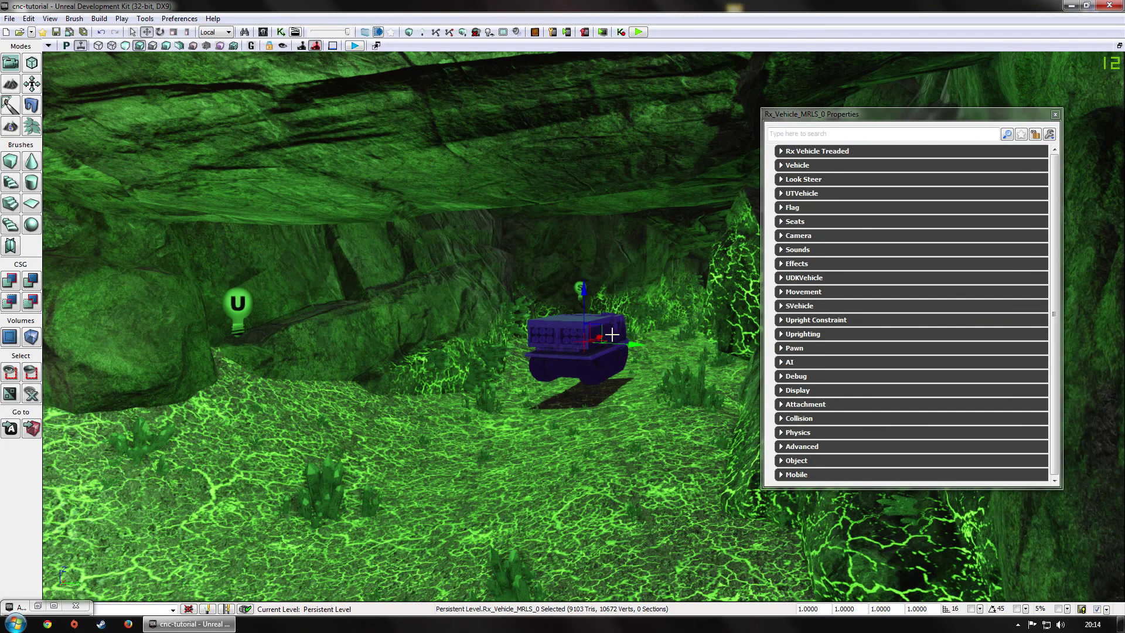
pyautogui.moveTo(611, 334); pyautogui.dragTo(366, 413)
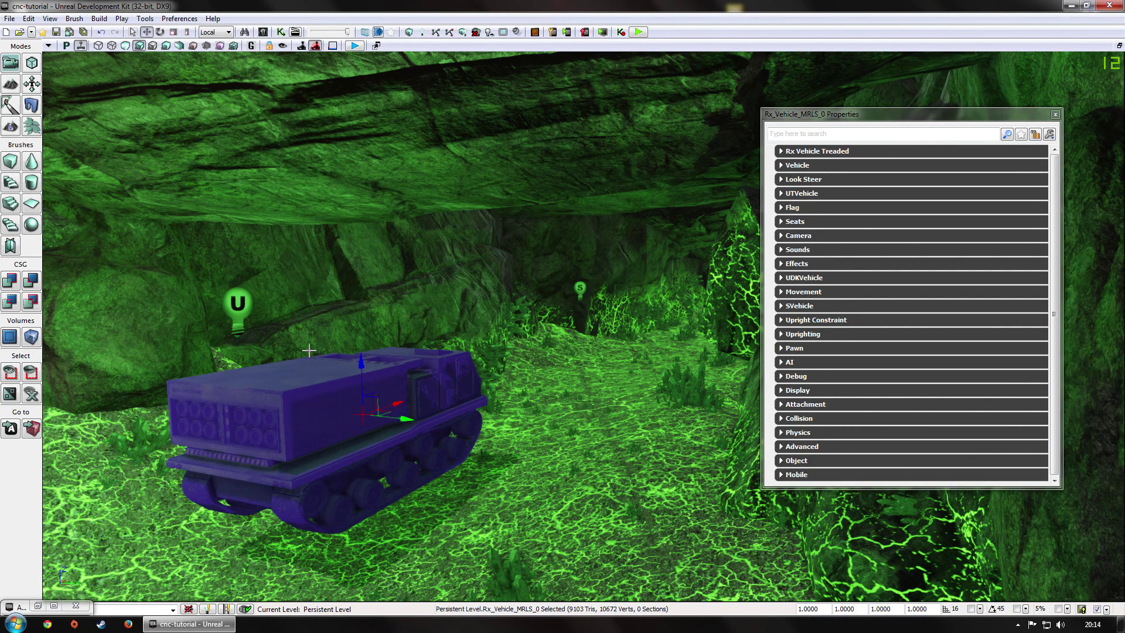
# Turn off Non Modulated Self Shadowing for the point light beside the MRLS vehicle.
pyautogui.click(237, 303)
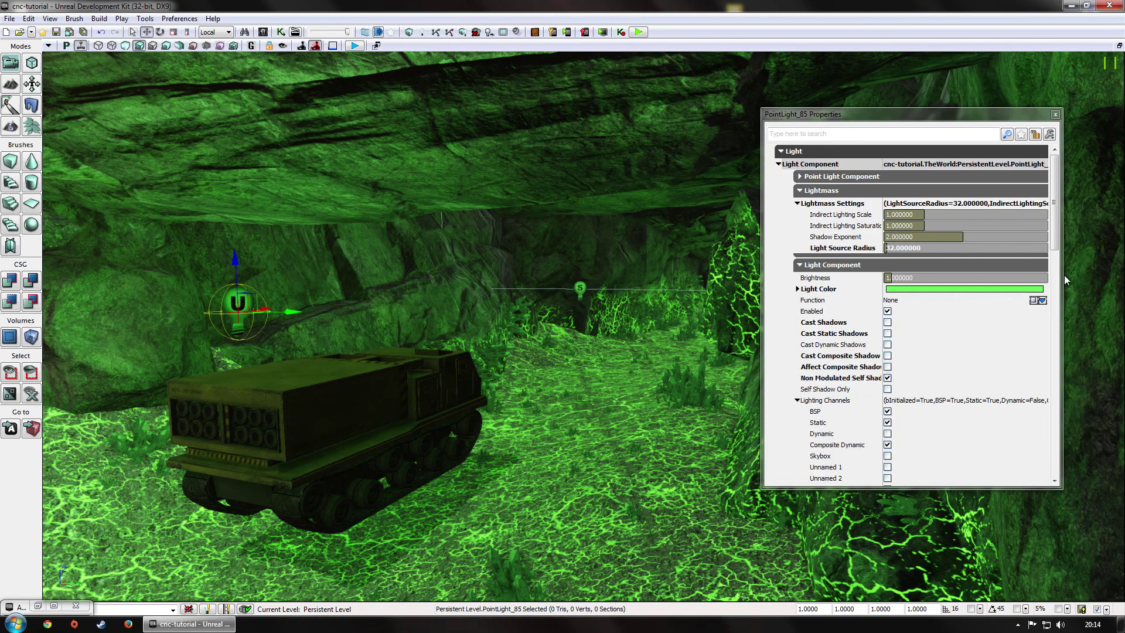
pyautogui.click(888, 378)
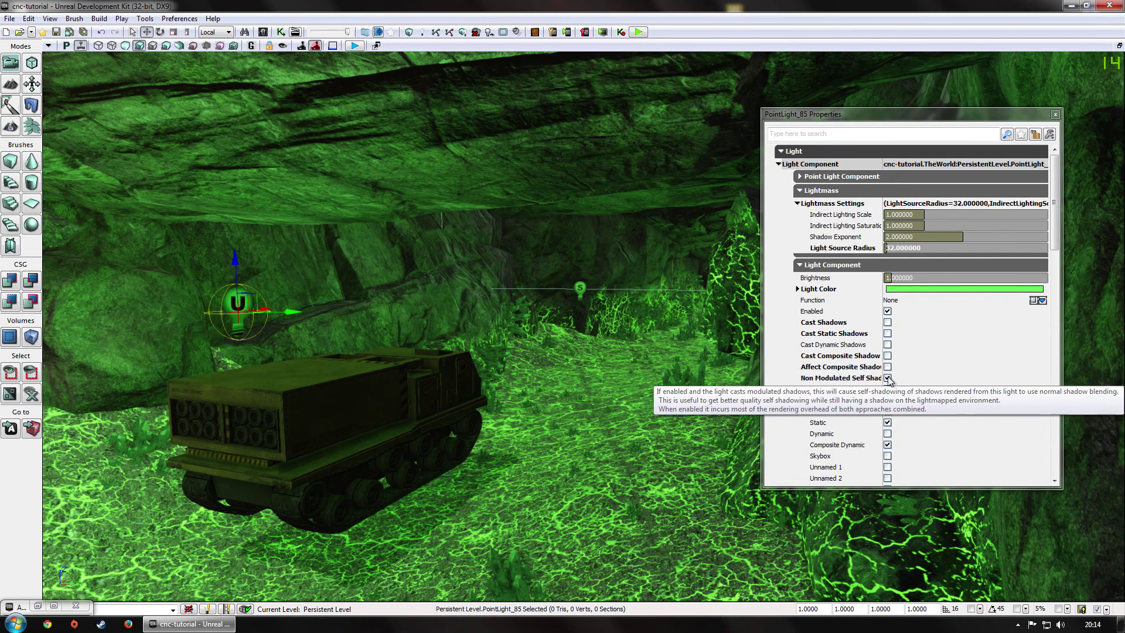
# Switch the point light's Enabled option and Composite Dynamic channel off and on again to compare the vehicle's lighting.
pyautogui.moveTo(1054, 250)
pyautogui.mouseDown()
pyautogui.moveTo(1070, 375)
pyautogui.moveTo(1060, 259)
pyautogui.mouseUp()
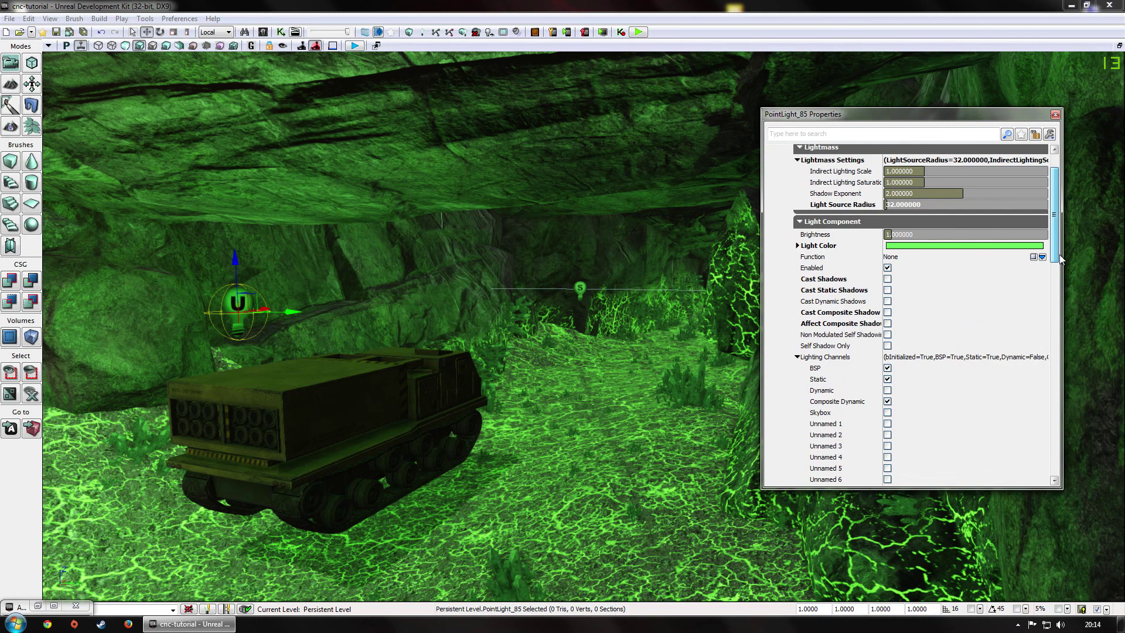
pyautogui.moveTo(1061, 259); pyautogui.dragTo(1060, 258)
pyautogui.click(888, 269)
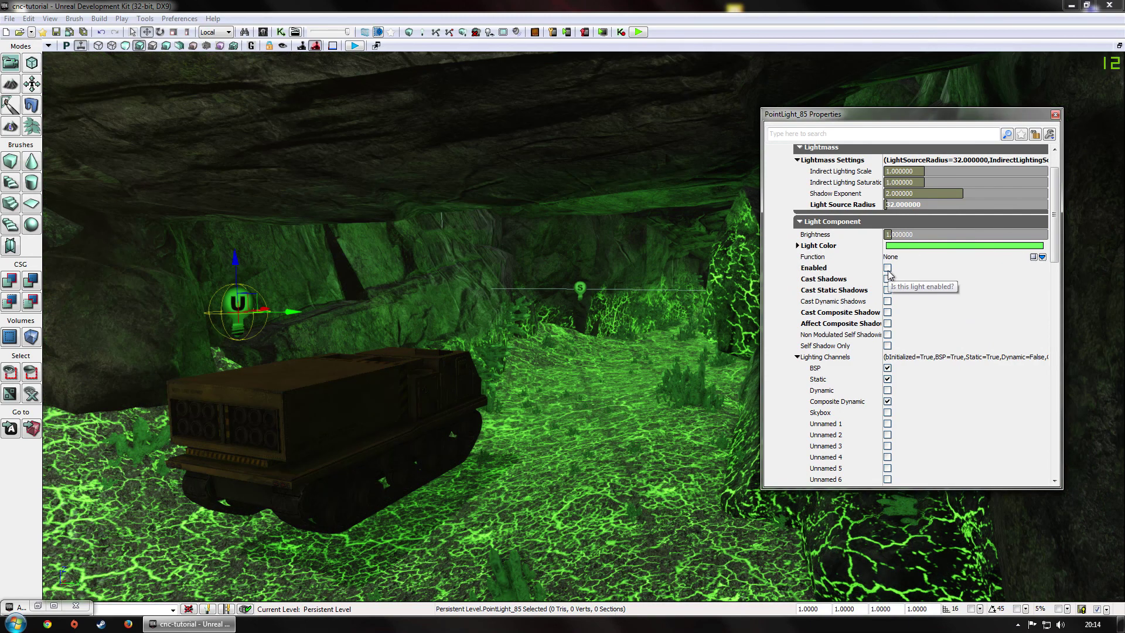
pyautogui.click(887, 268)
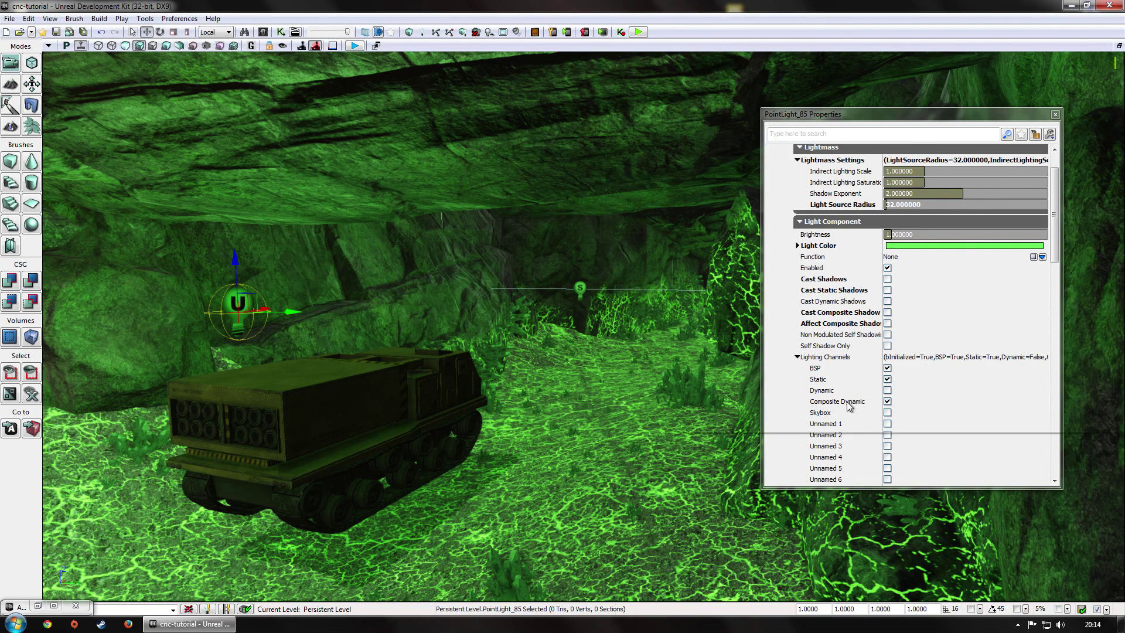
pyautogui.click(887, 402)
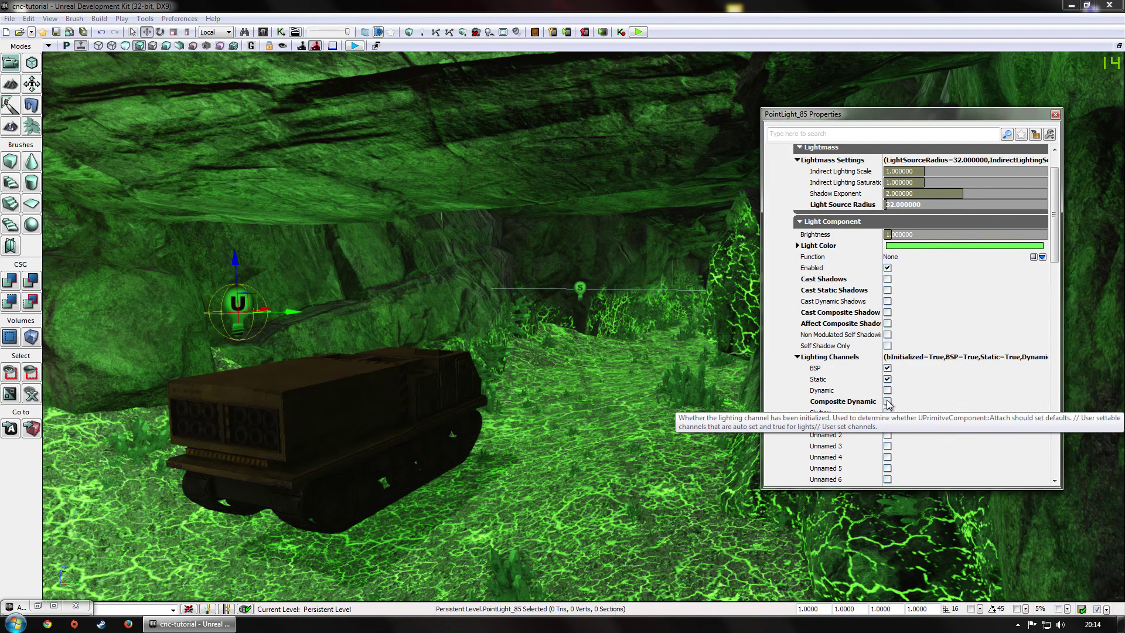
pyautogui.click(888, 402)
pyautogui.click(888, 401)
pyautogui.click(888, 402)
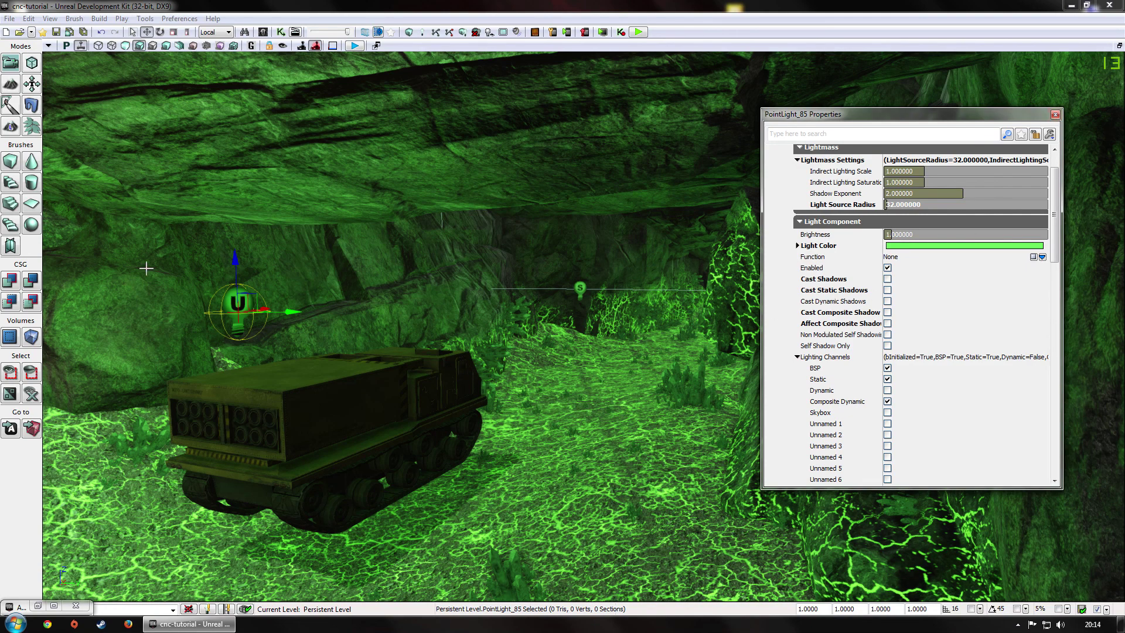
# Search the map's actors for "tib light" inside the Layer property.
pyautogui.click(244, 32)
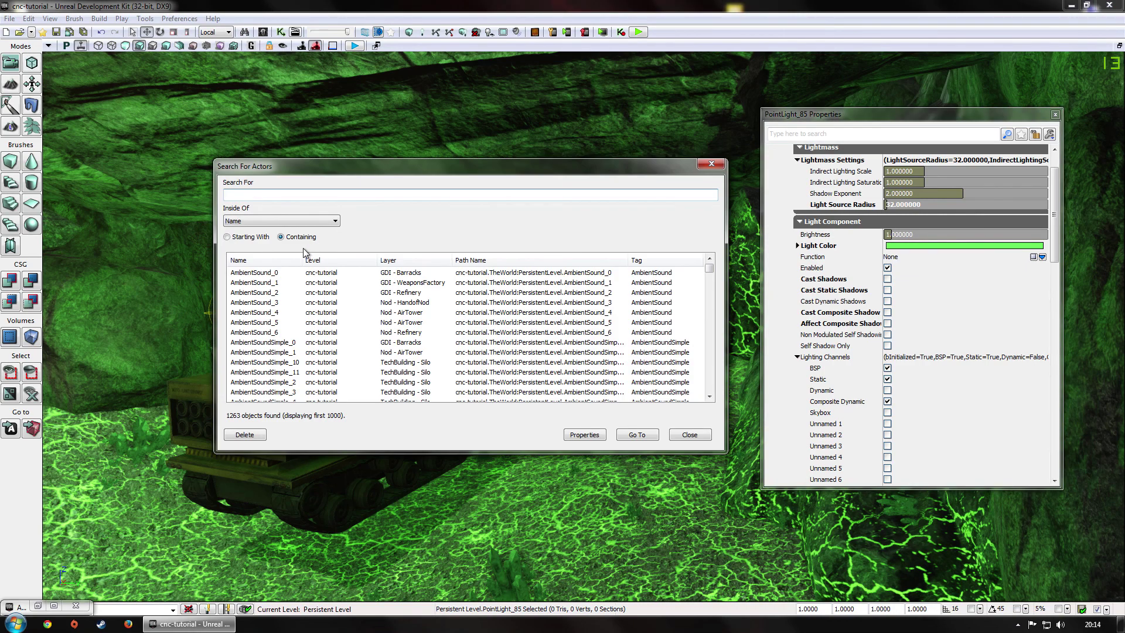
pyautogui.rightClick(294, 197)
pyautogui.click(328, 252)
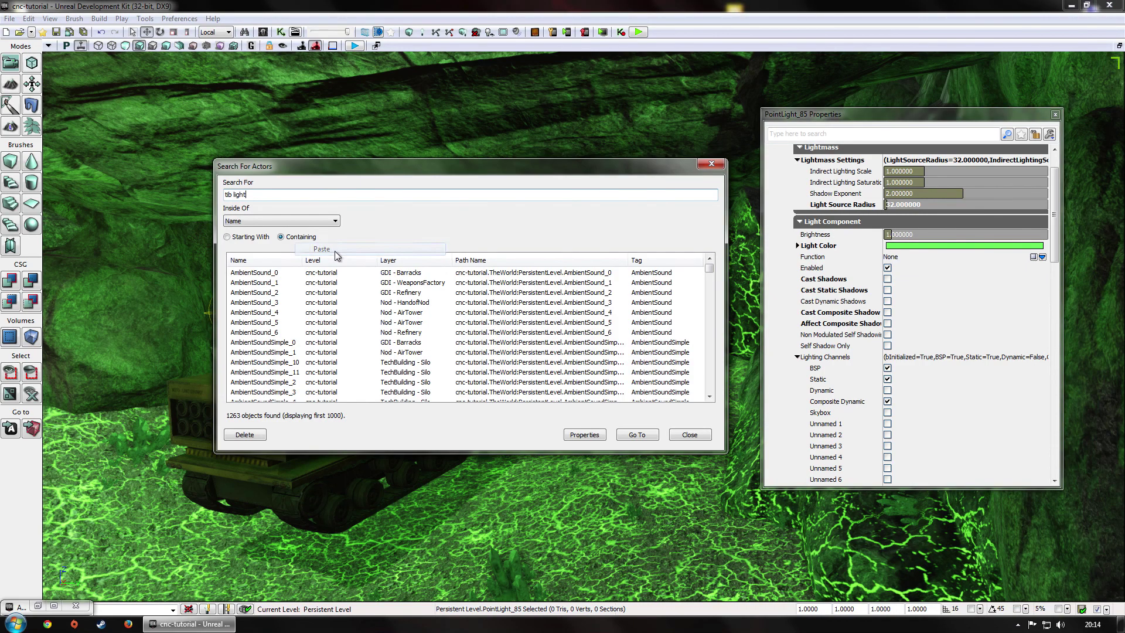
pyautogui.click(281, 221)
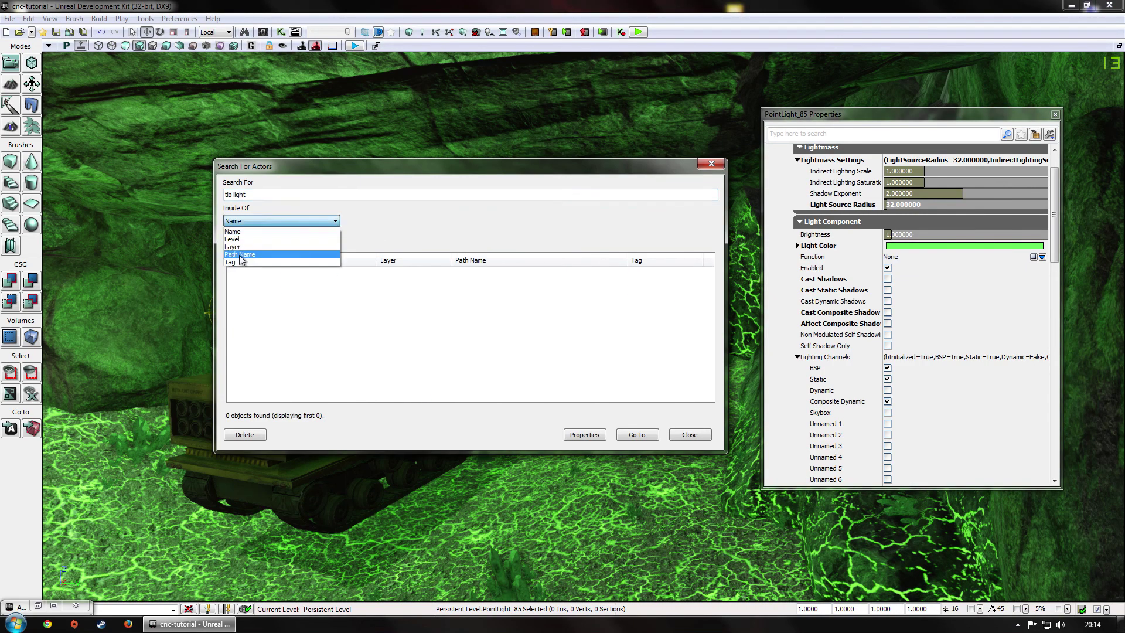
pyautogui.click(239, 261)
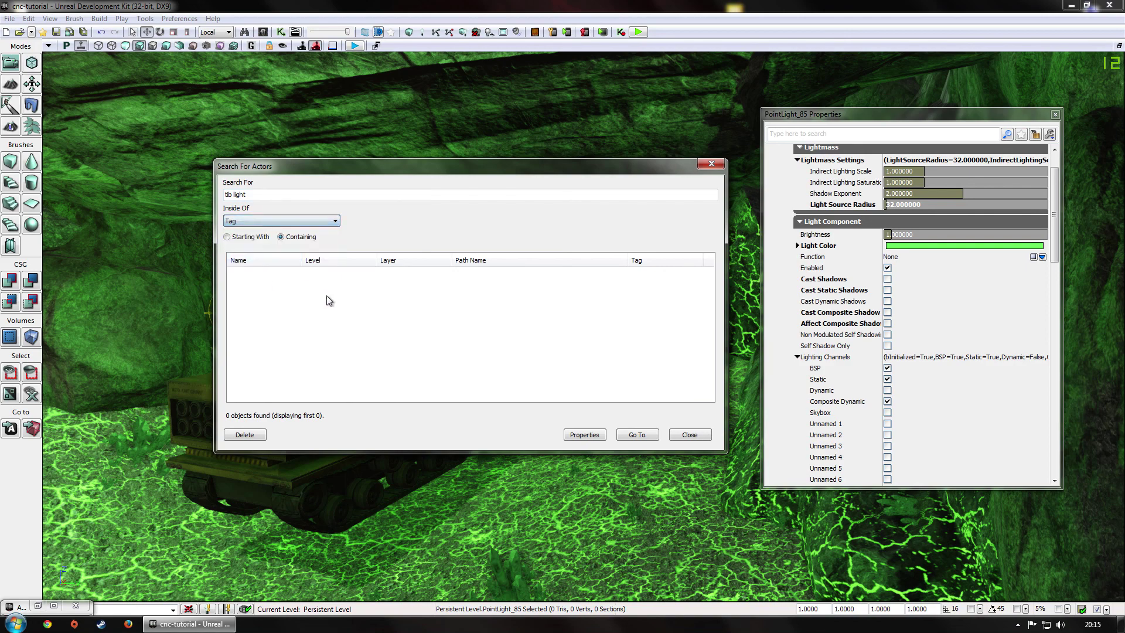
pyautogui.click(271, 223)
pyautogui.click(235, 247)
# Turn off Cast Shadows, Cast Static Shadows, Cast Composite Shadow and Affect Composite Shadow Direction for all point lights in the tib light layer.
pyautogui.click(262, 273)
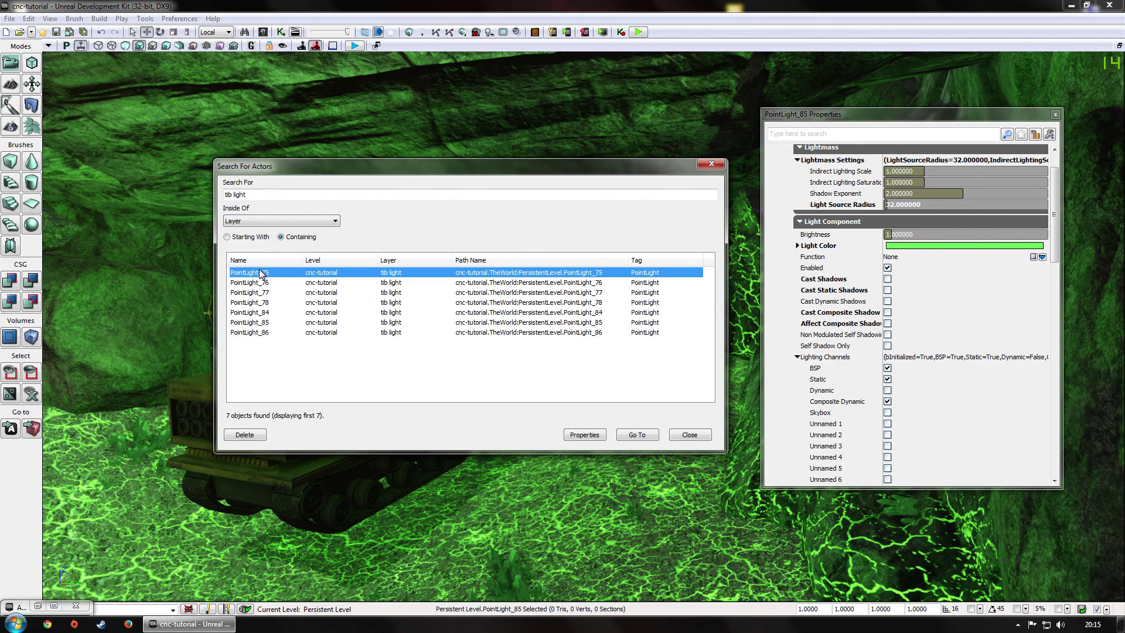
pyautogui.keyDown('shift'); pyautogui.click(262, 333); pyautogui.keyUp('shift')
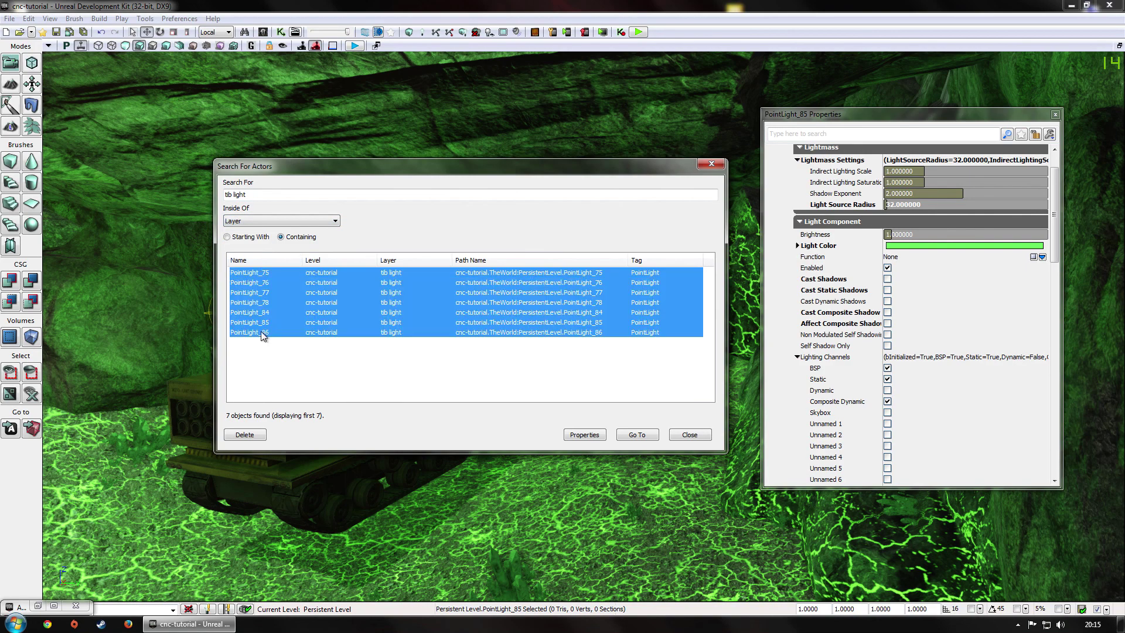
pyautogui.click(583, 434)
pyautogui.click(887, 322)
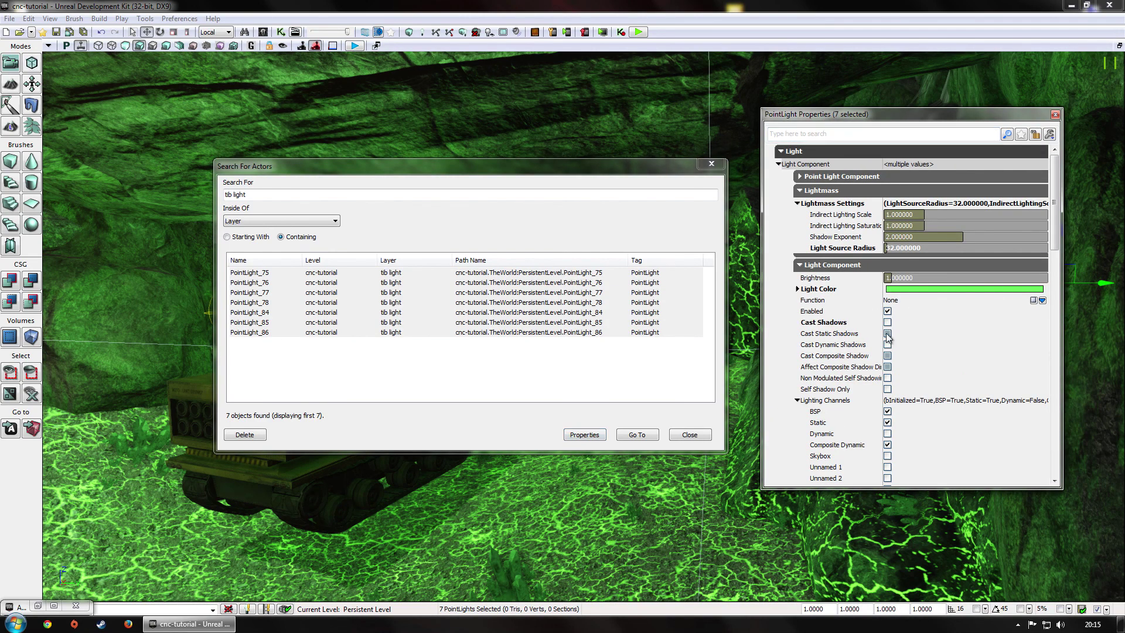
pyautogui.click(887, 333)
pyautogui.click(887, 367)
pyautogui.click(887, 356)
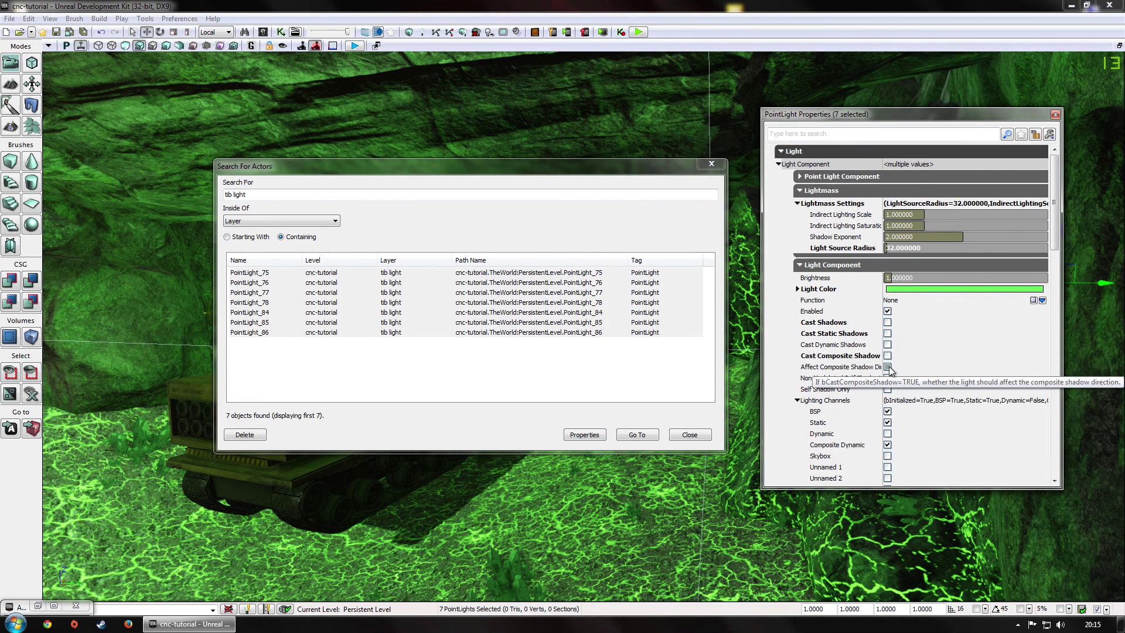
pyautogui.click(711, 164)
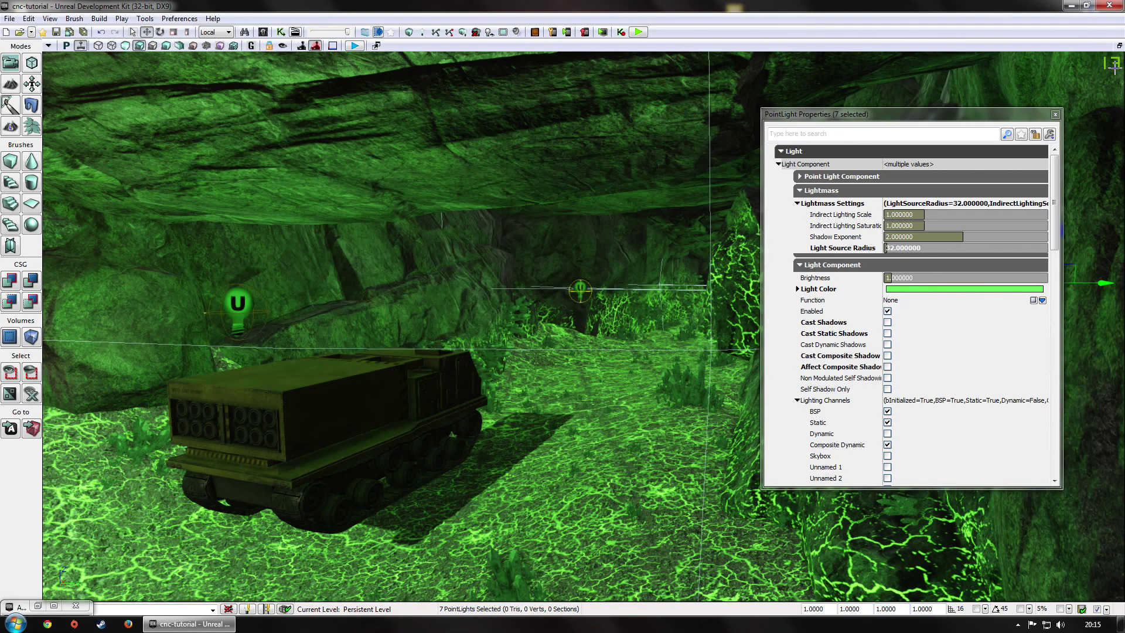
pyautogui.click(1055, 114)
# Reposition the MRLS vehicle in front of the nearest point light and check its lighting and shadow from behind.
pyautogui.click(450, 418)
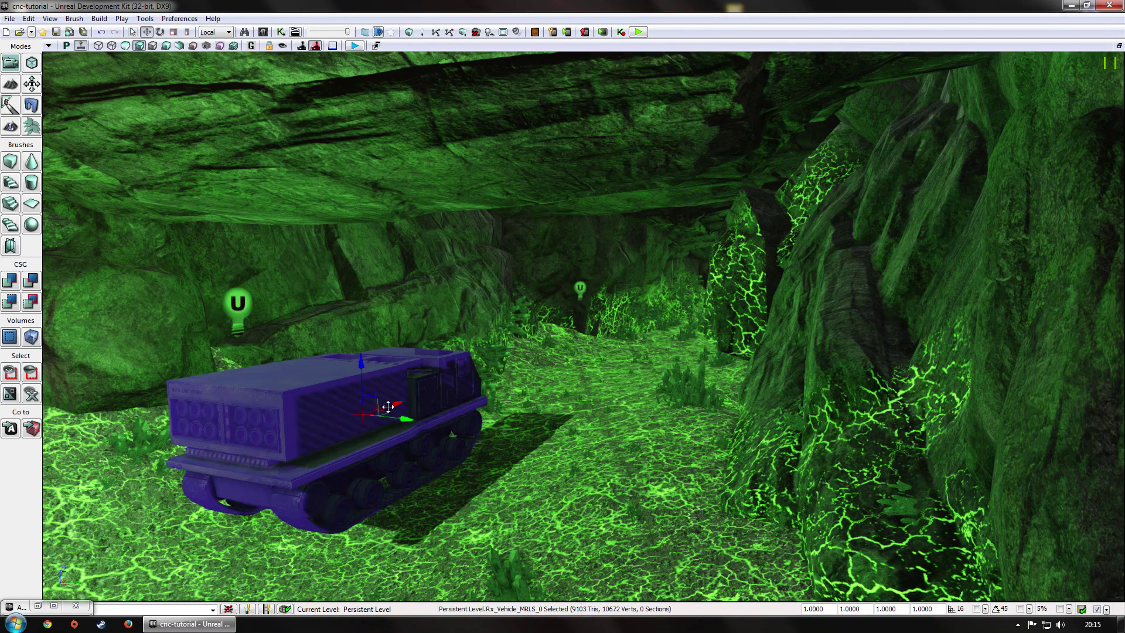
pyautogui.moveTo(390, 406); pyautogui.dragTo(351, 378)
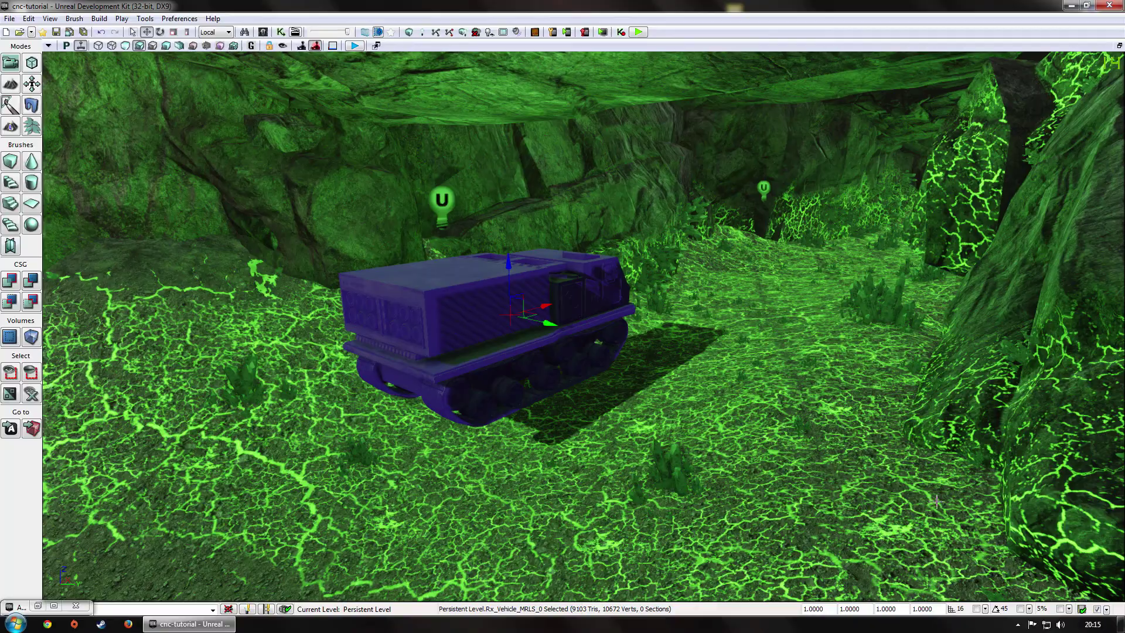
pyautogui.moveTo(645, 465); pyautogui.dragTo(643, 421)
pyautogui.moveTo(750, 450); pyautogui.dragTo(788, 405)
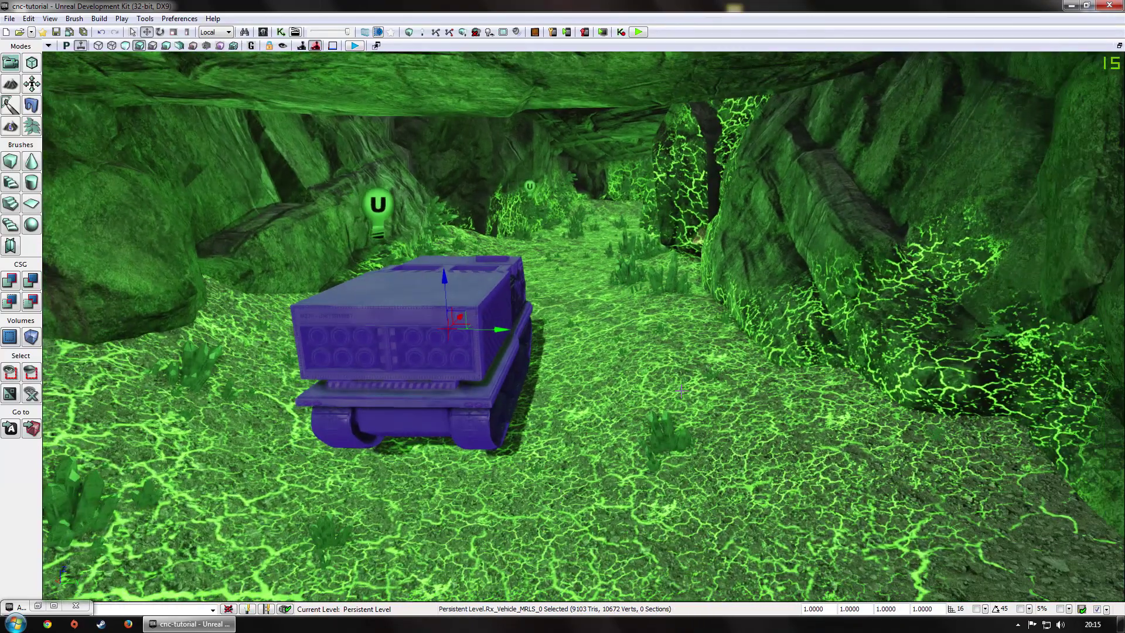